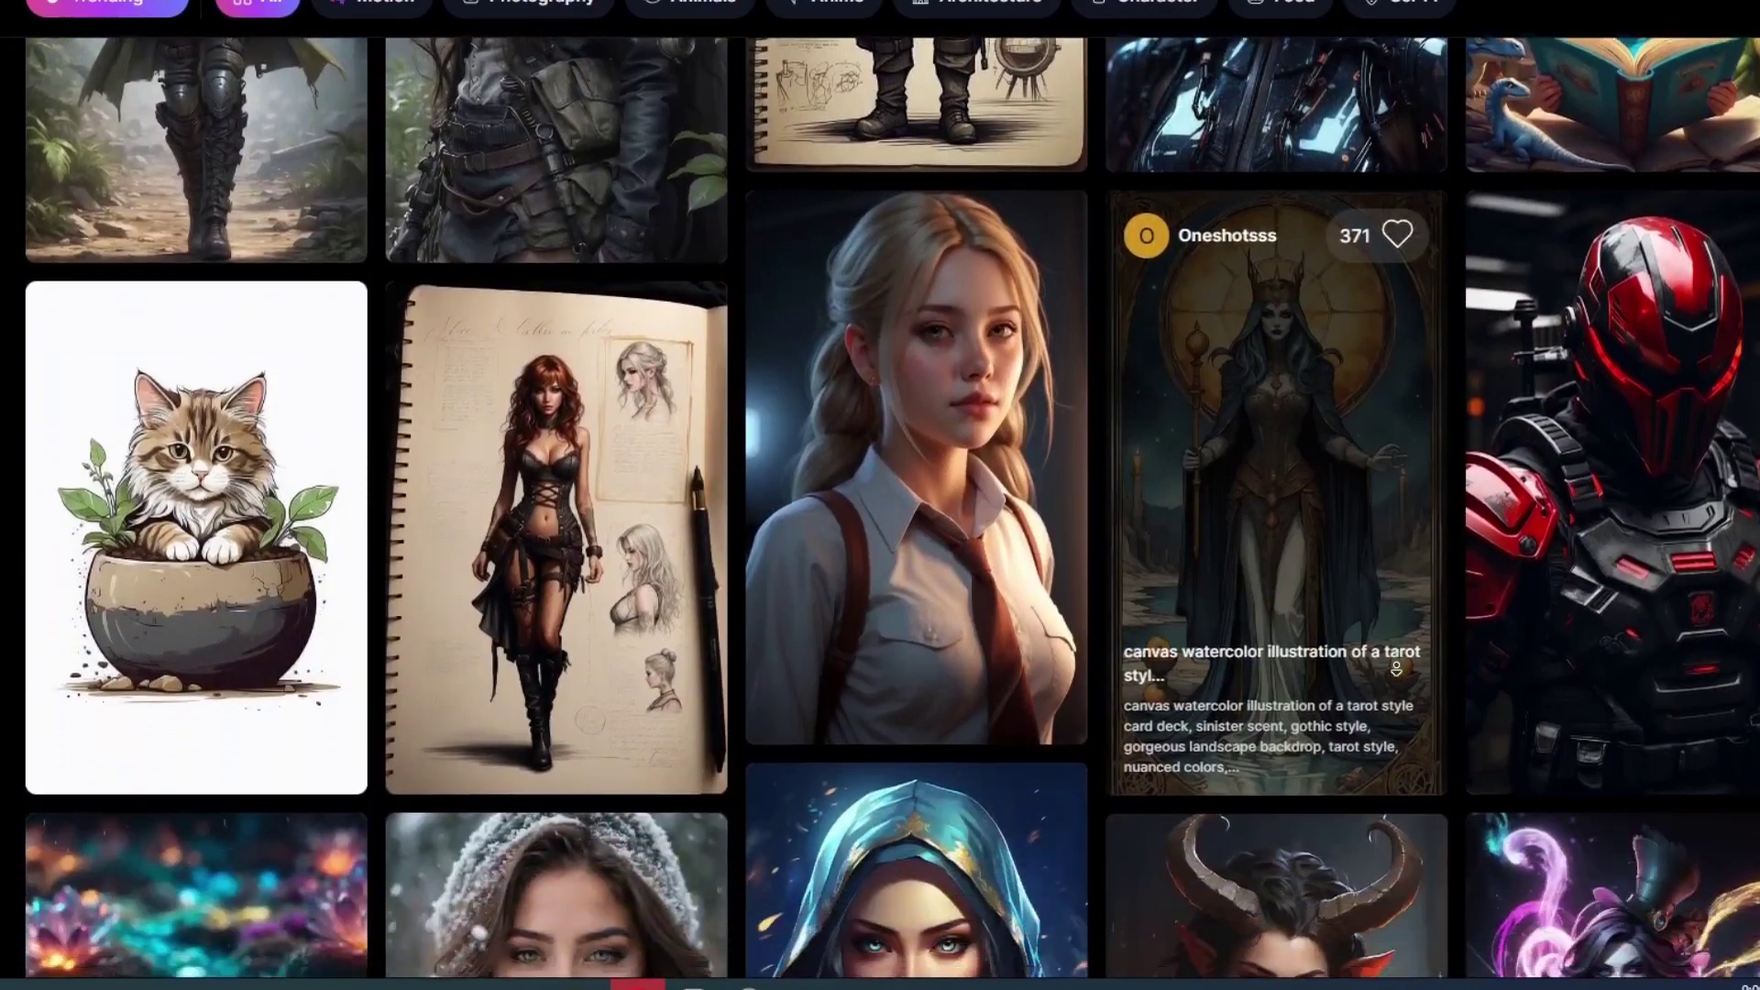
Browse the community images in the trending gallery
{"action": "scroll", "coordinate": [1396, 670], "scroll_direction": "down", "scroll_amount": 7}
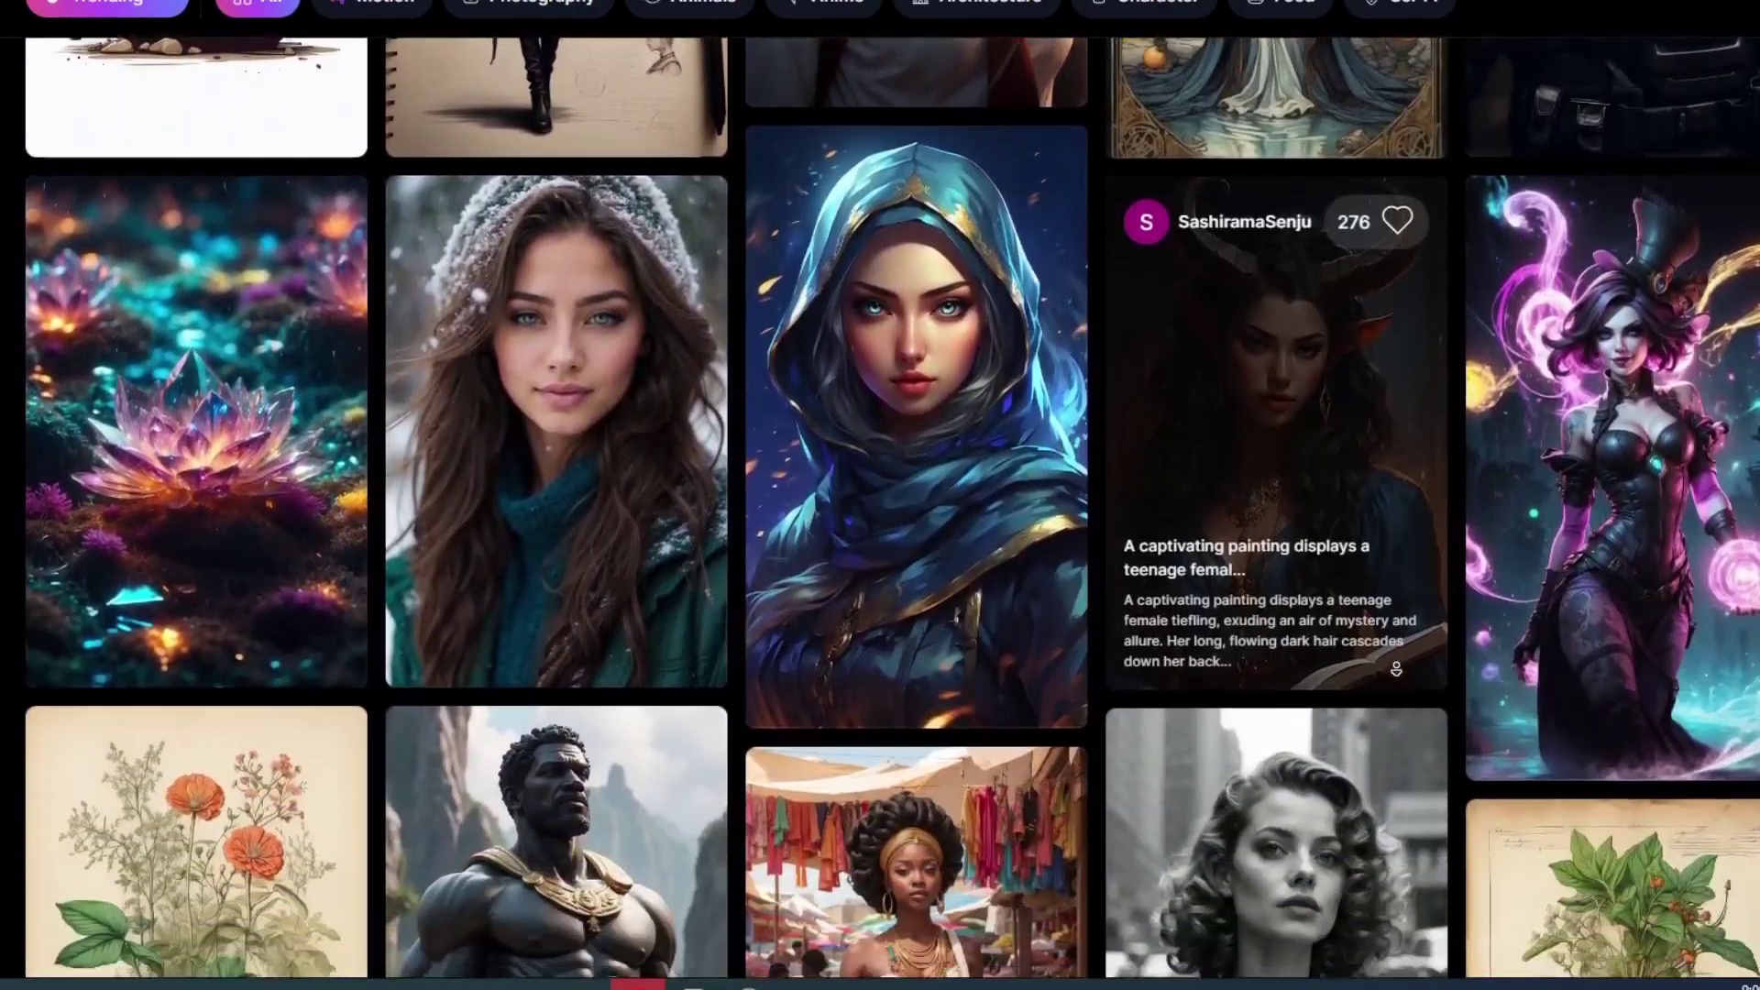
{"action": "scroll", "coordinate": [1396, 669], "scroll_direction": "down", "scroll_amount": 7}
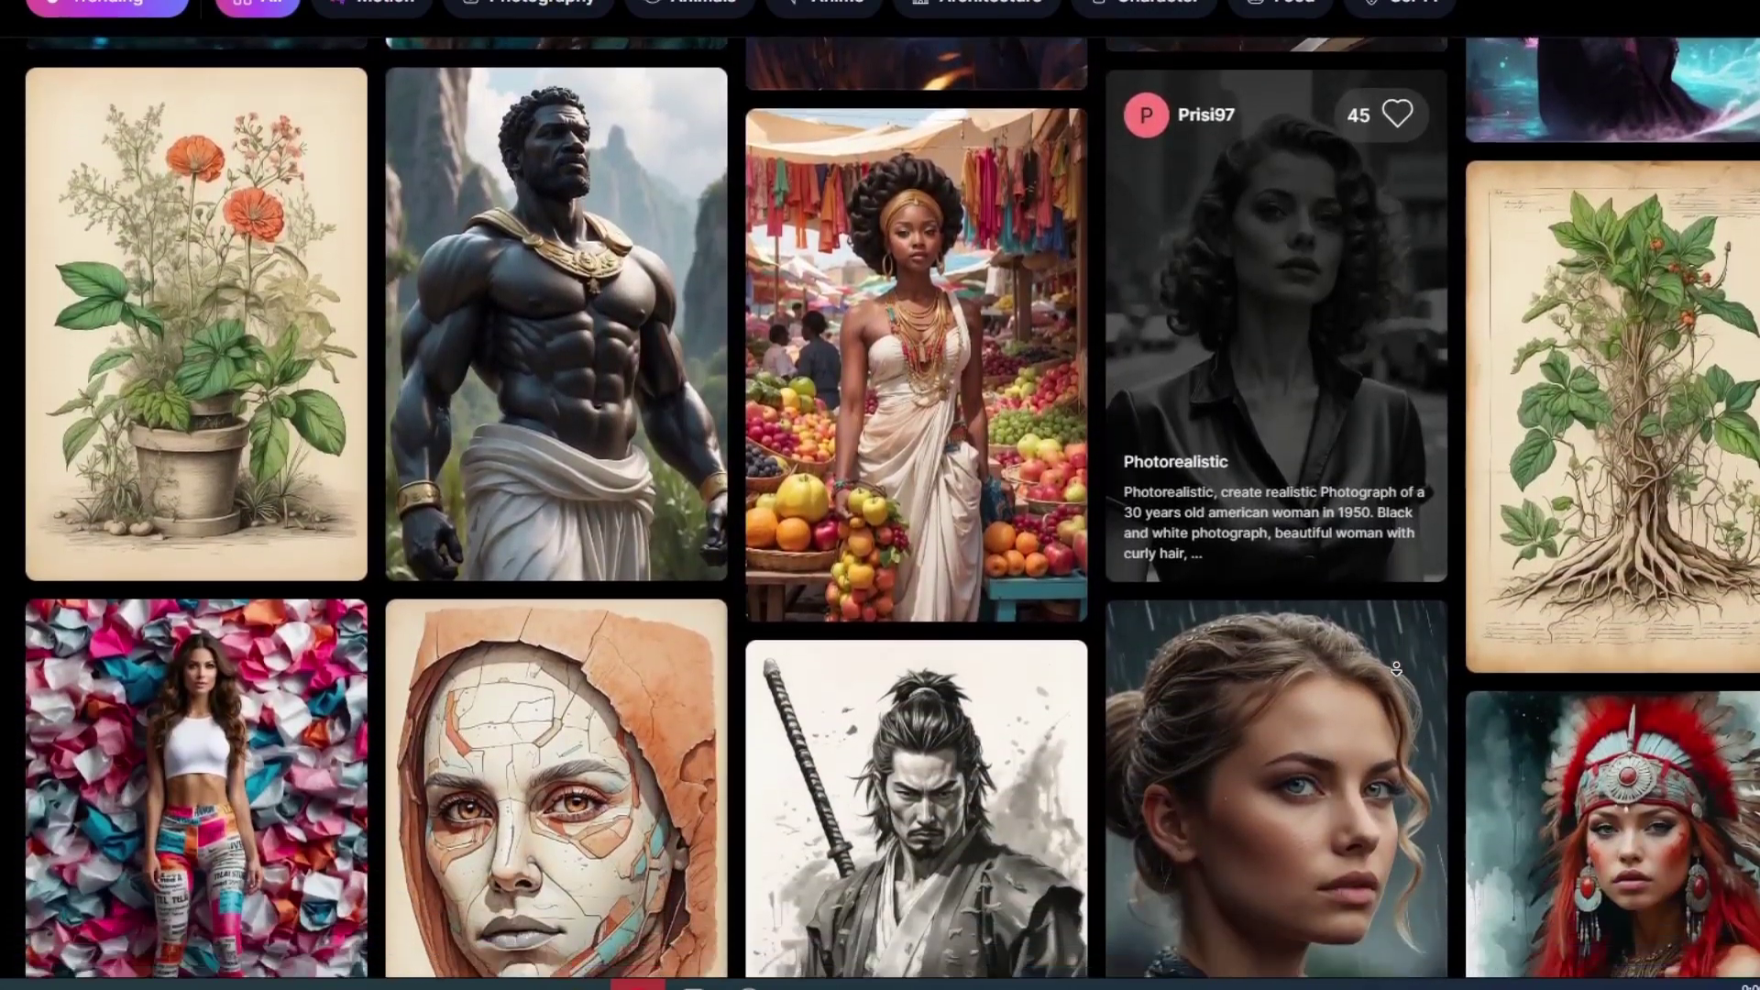
{"action": "scroll", "coordinate": [1396, 669], "scroll_direction": "down", "scroll_amount": 7}
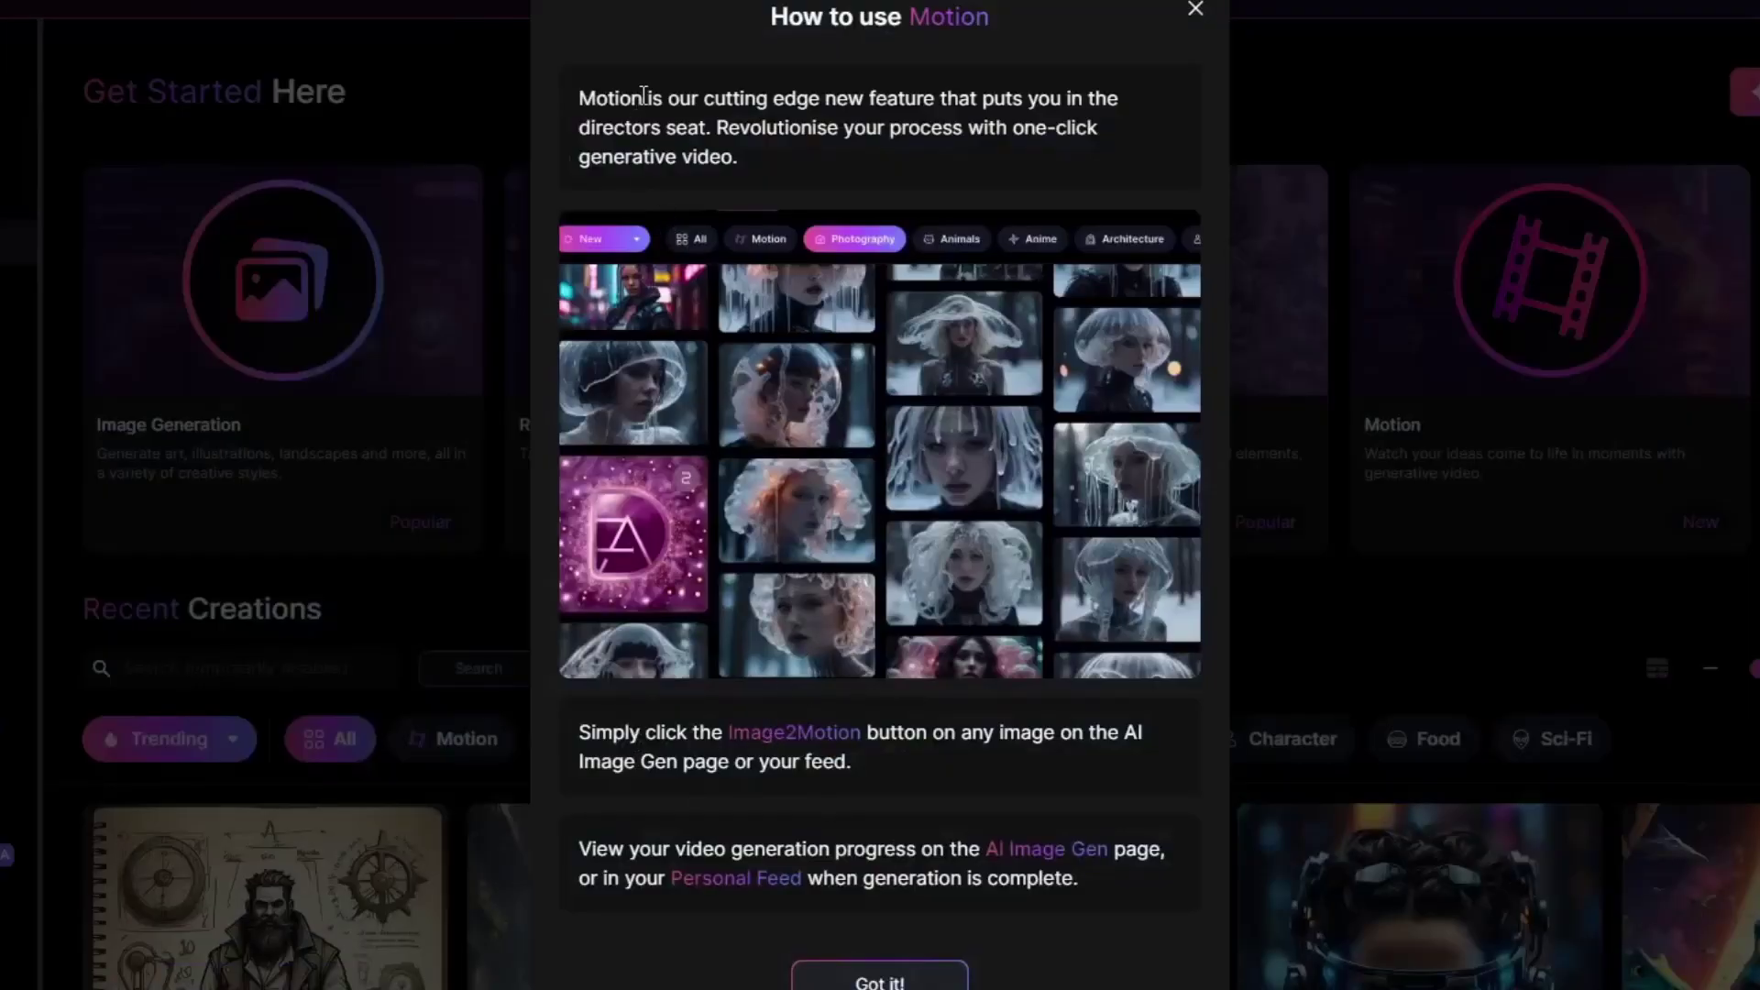
Read the introduction on how to use Motion and dismiss it
{"action": "left_click_drag", "start_coordinate": [644, 98], "coordinate": [1060, 128]}
{"action": "left_click", "coordinate": [1061, 120]}
{"action": "left_click", "coordinate": [880, 979]}
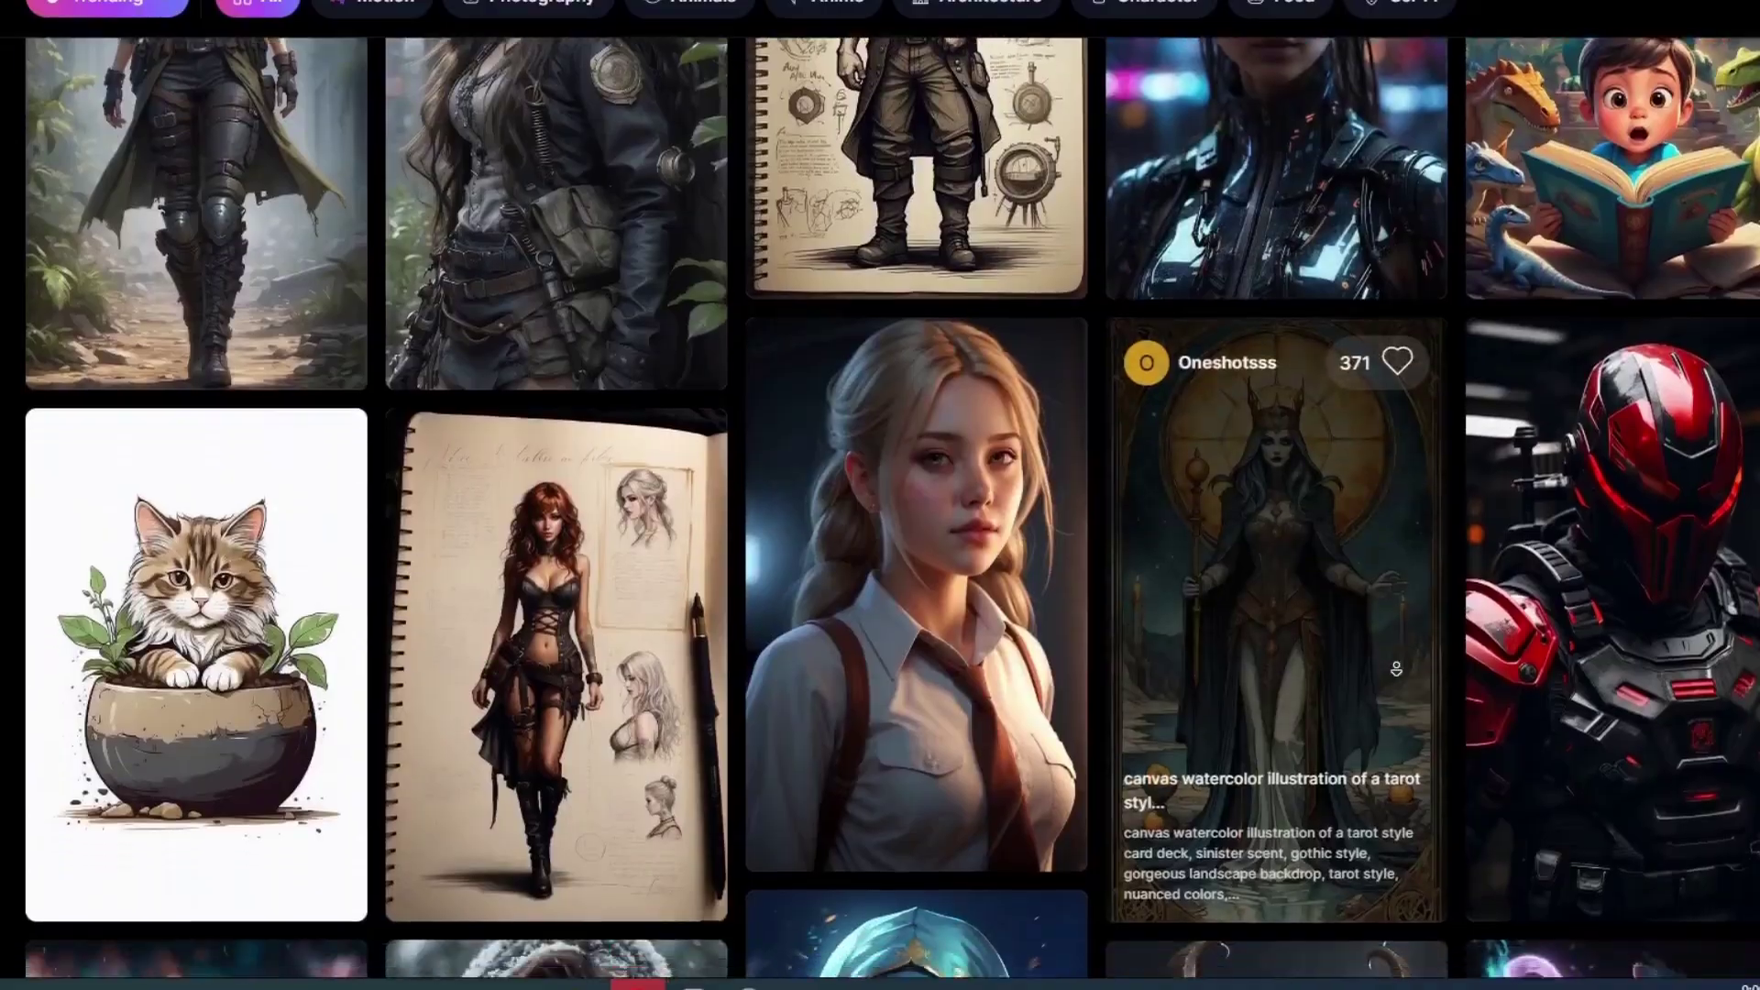
Examine the generation history and the trending images under Recent Creations on the home page
{"action": "scroll", "coordinate": [1396, 667], "scroll_direction": "down", "scroll_amount": 2}
{"action": "scroll", "coordinate": [1396, 670], "scroll_direction": "down", "scroll_amount": 7}
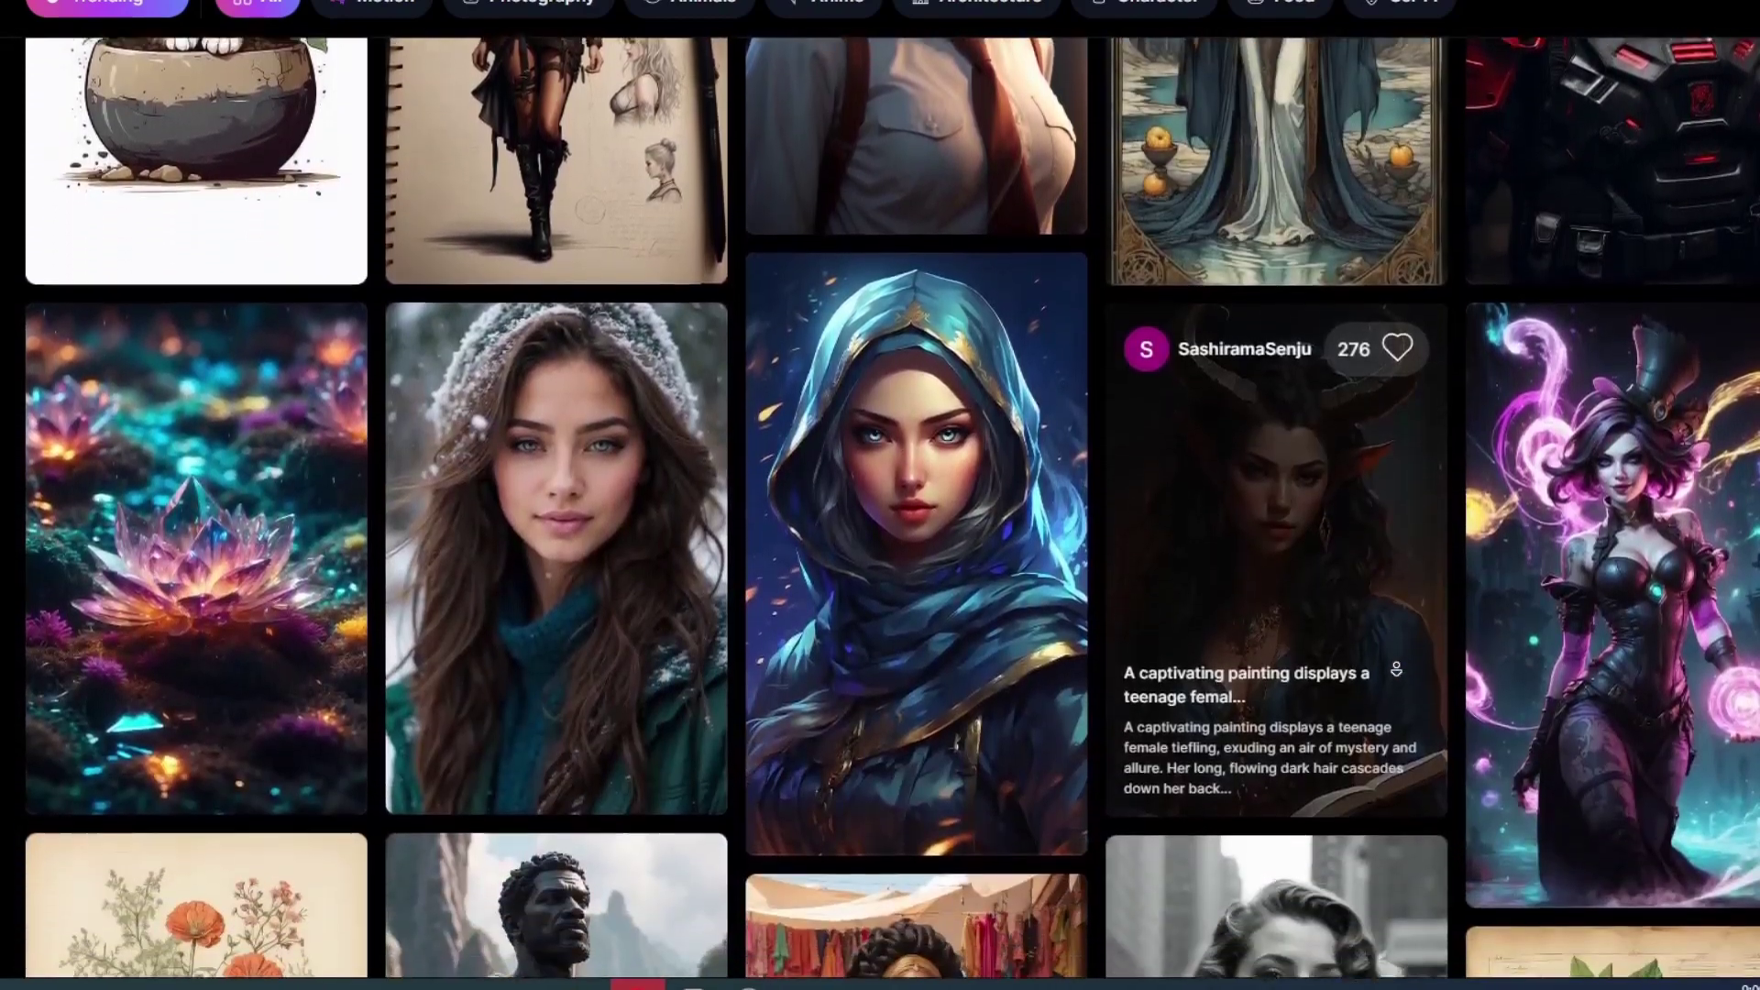
{"action": "scroll", "coordinate": [1396, 669], "scroll_direction": "down", "scroll_amount": 7}
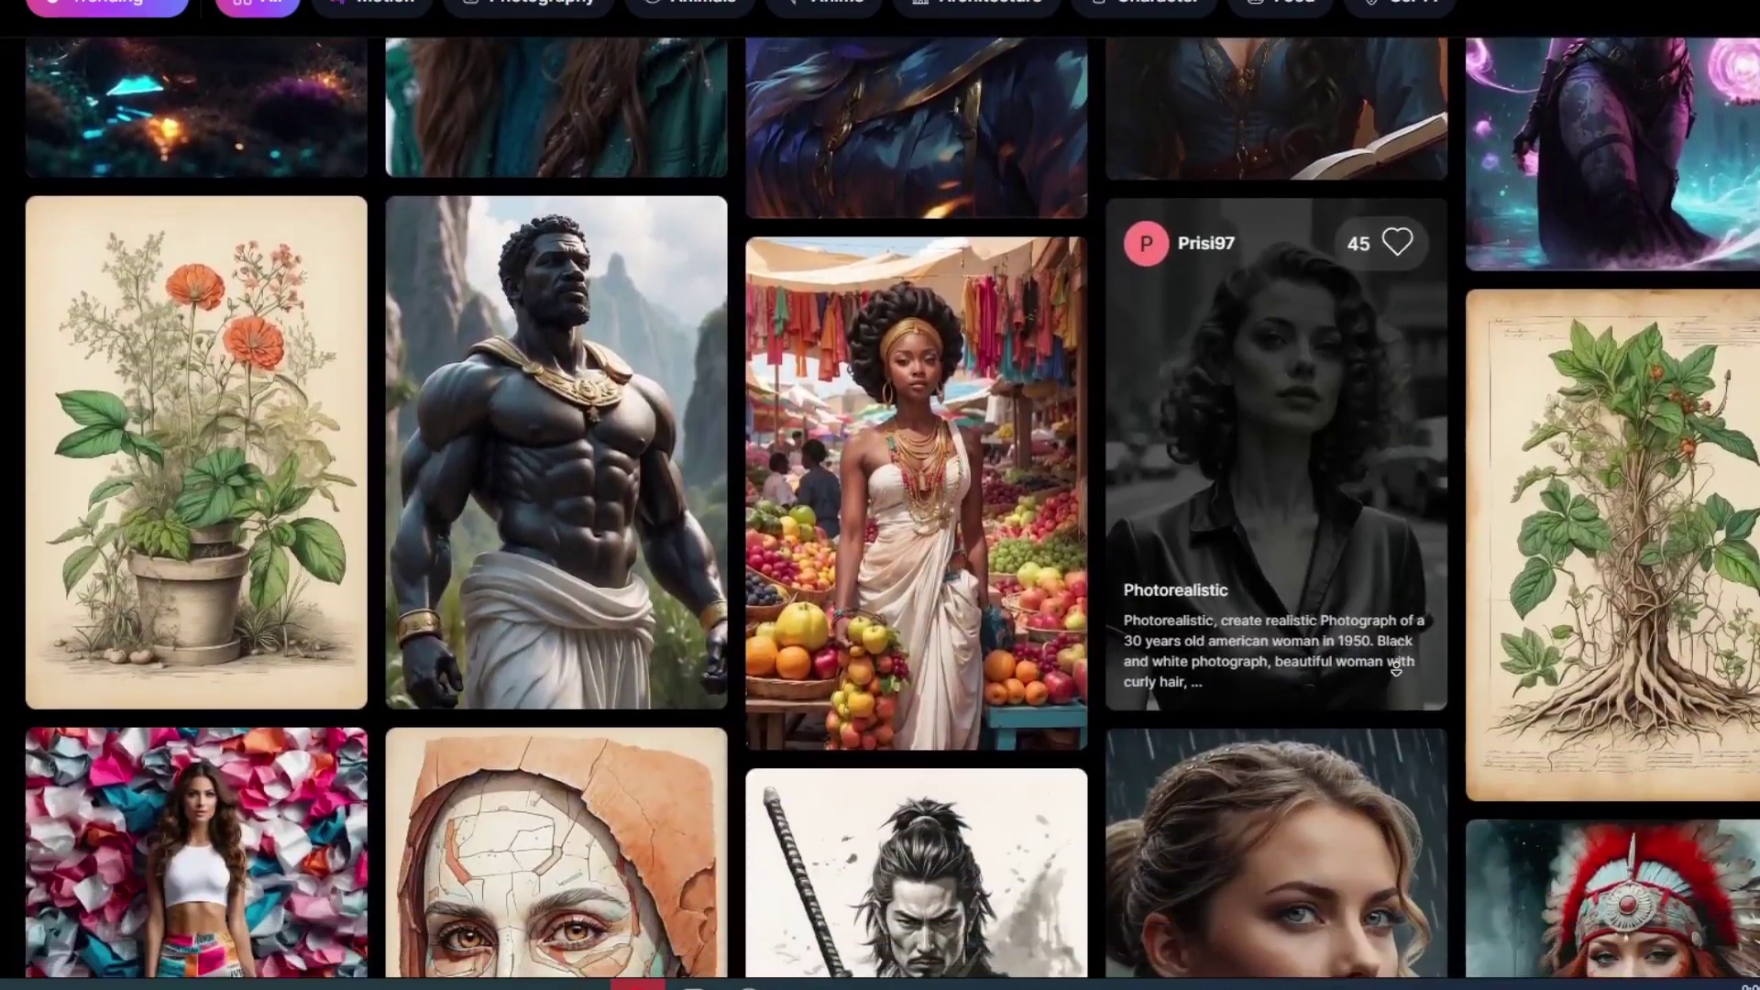
{"action": "scroll", "coordinate": [1396, 668], "scroll_direction": "down", "scroll_amount": 5}
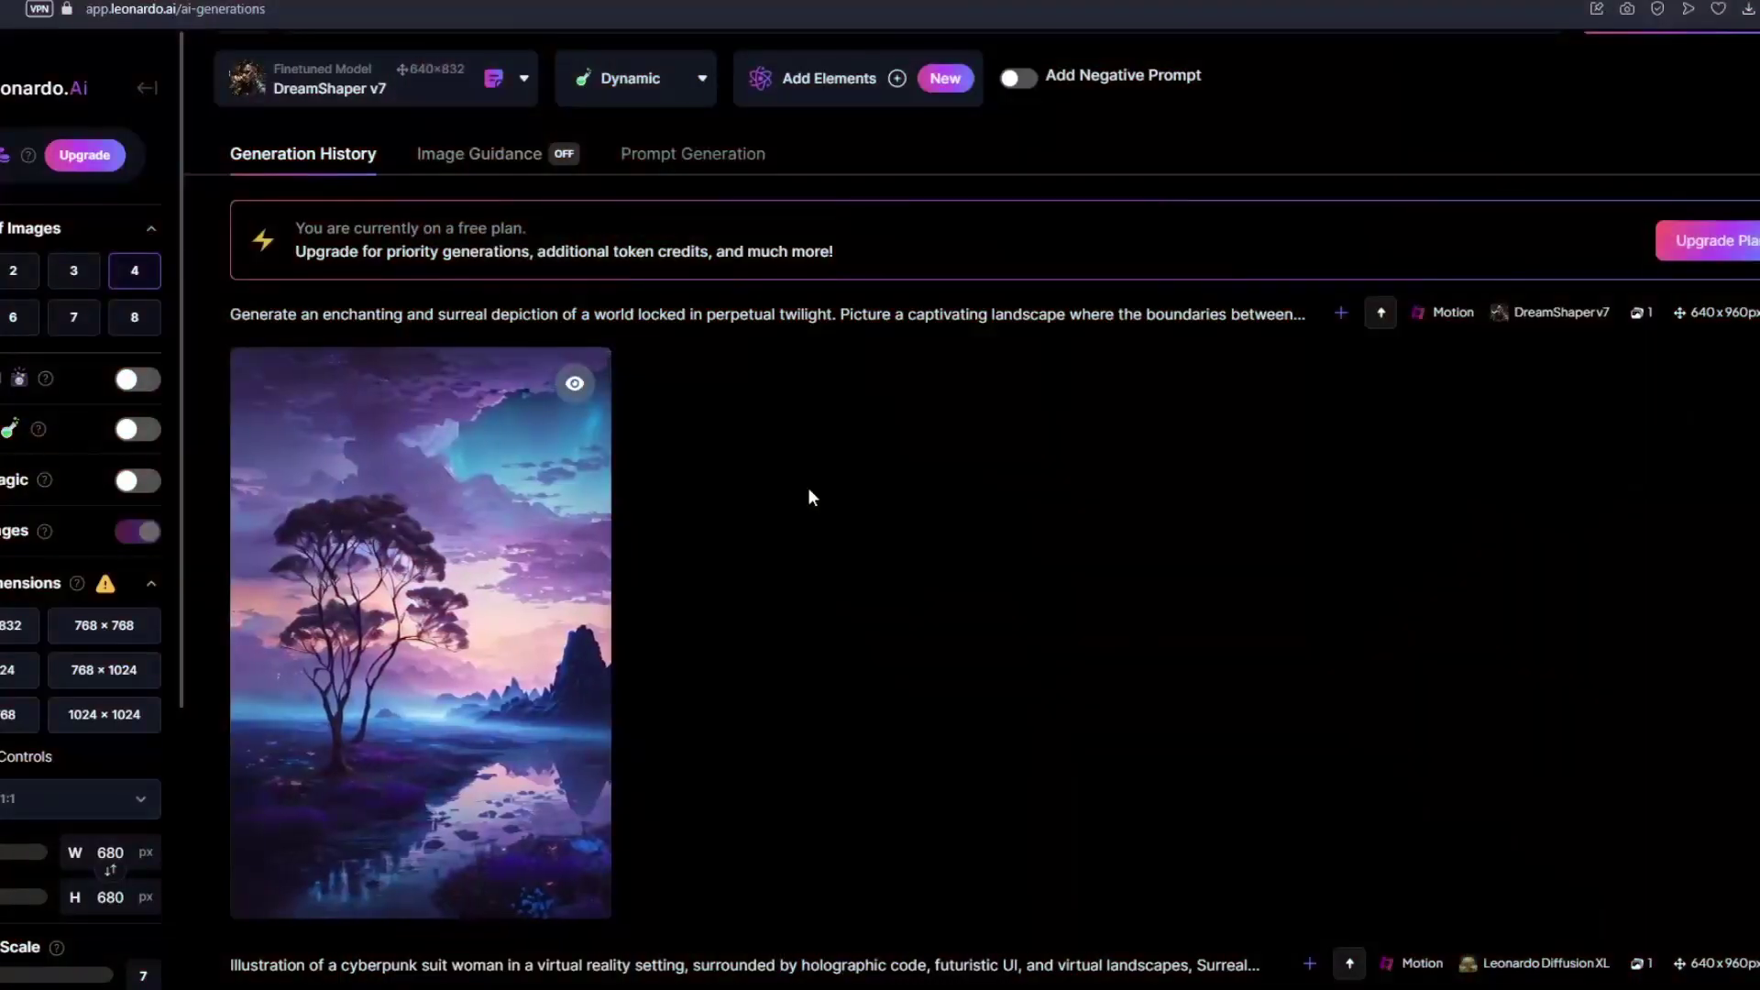
{"action": "scroll", "coordinate": [809, 490], "scroll_direction": "down", "scroll_amount": 5}
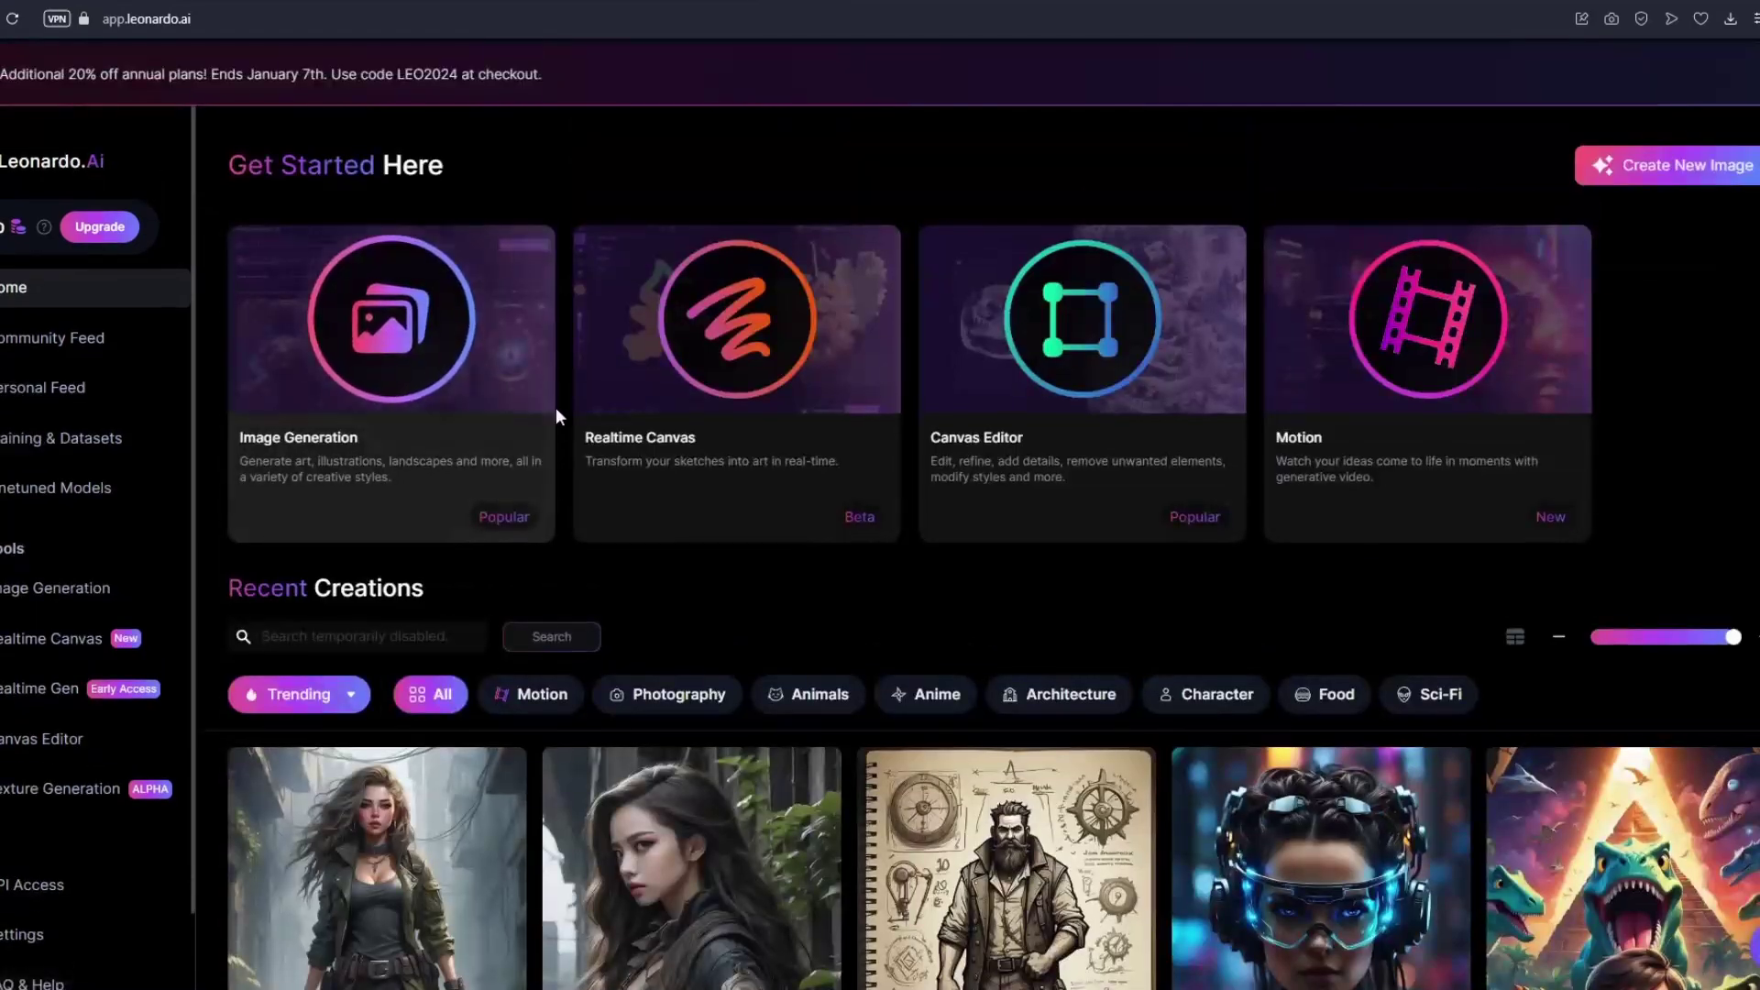
{"action": "scroll", "coordinate": [557, 413], "scroll_direction": "down", "scroll_amount": 5}
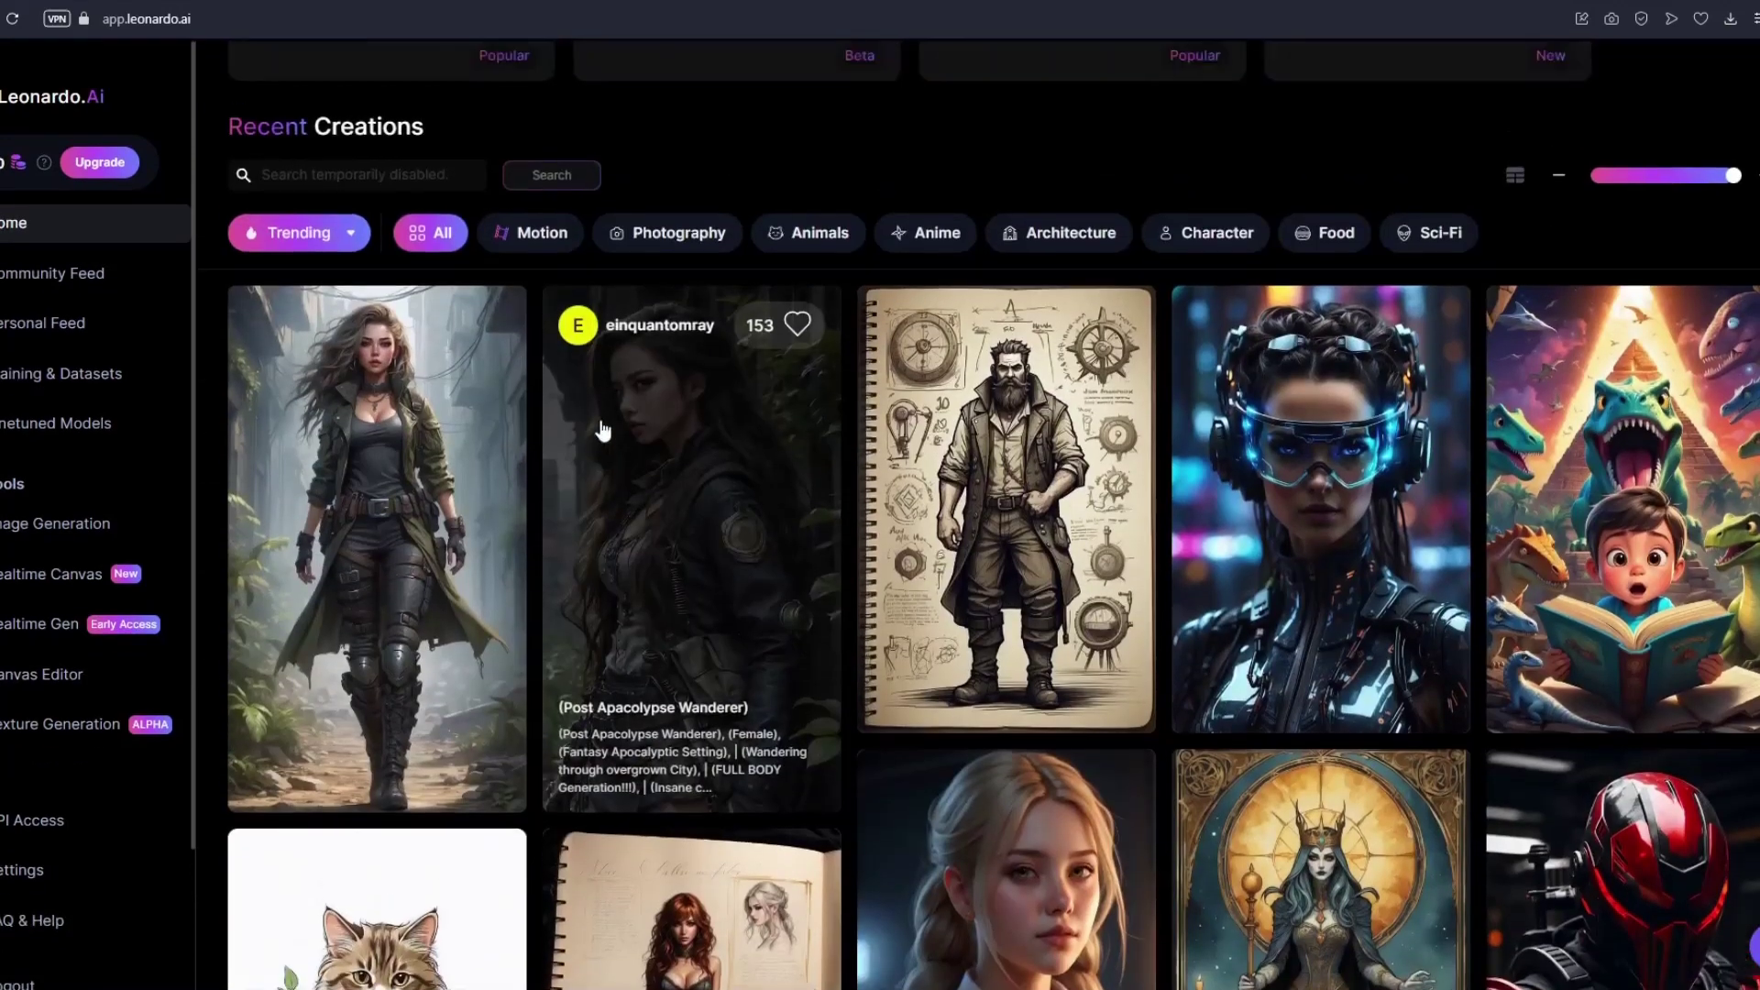
{"action": "scroll", "coordinate": [601, 429], "scroll_direction": "up", "scroll_amount": 5}
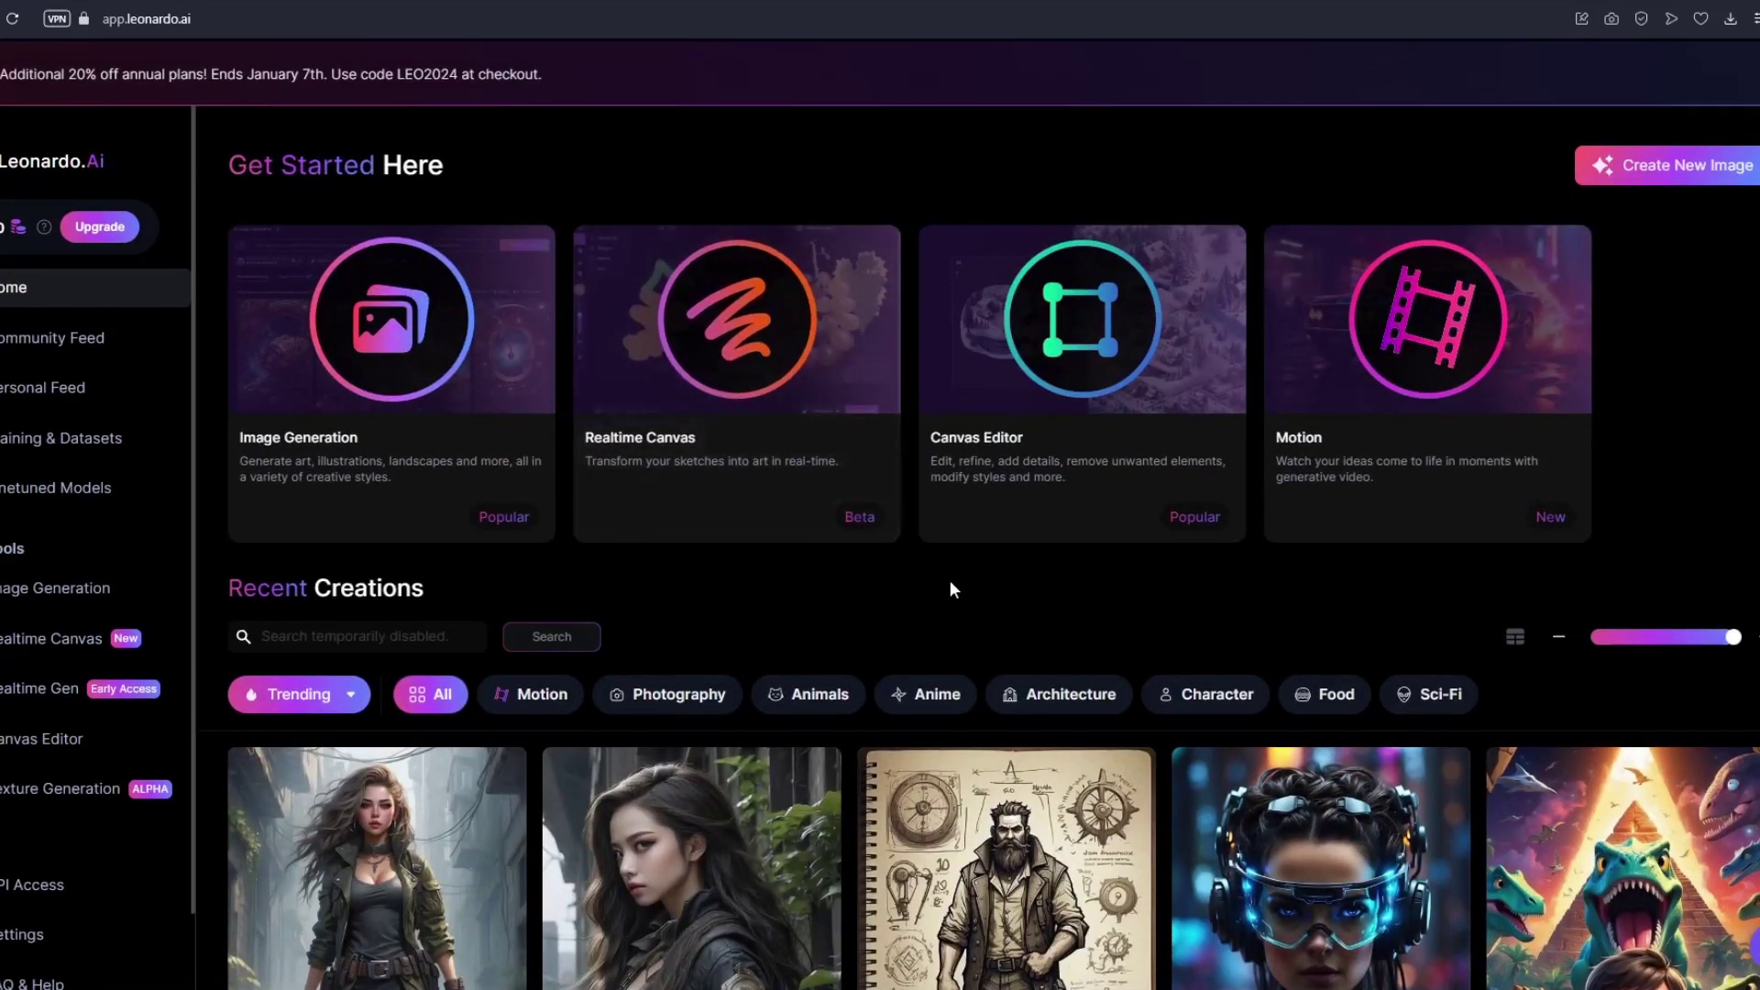
{"action": "scroll", "coordinate": [930, 576], "scroll_direction": "down", "scroll_amount": 2}
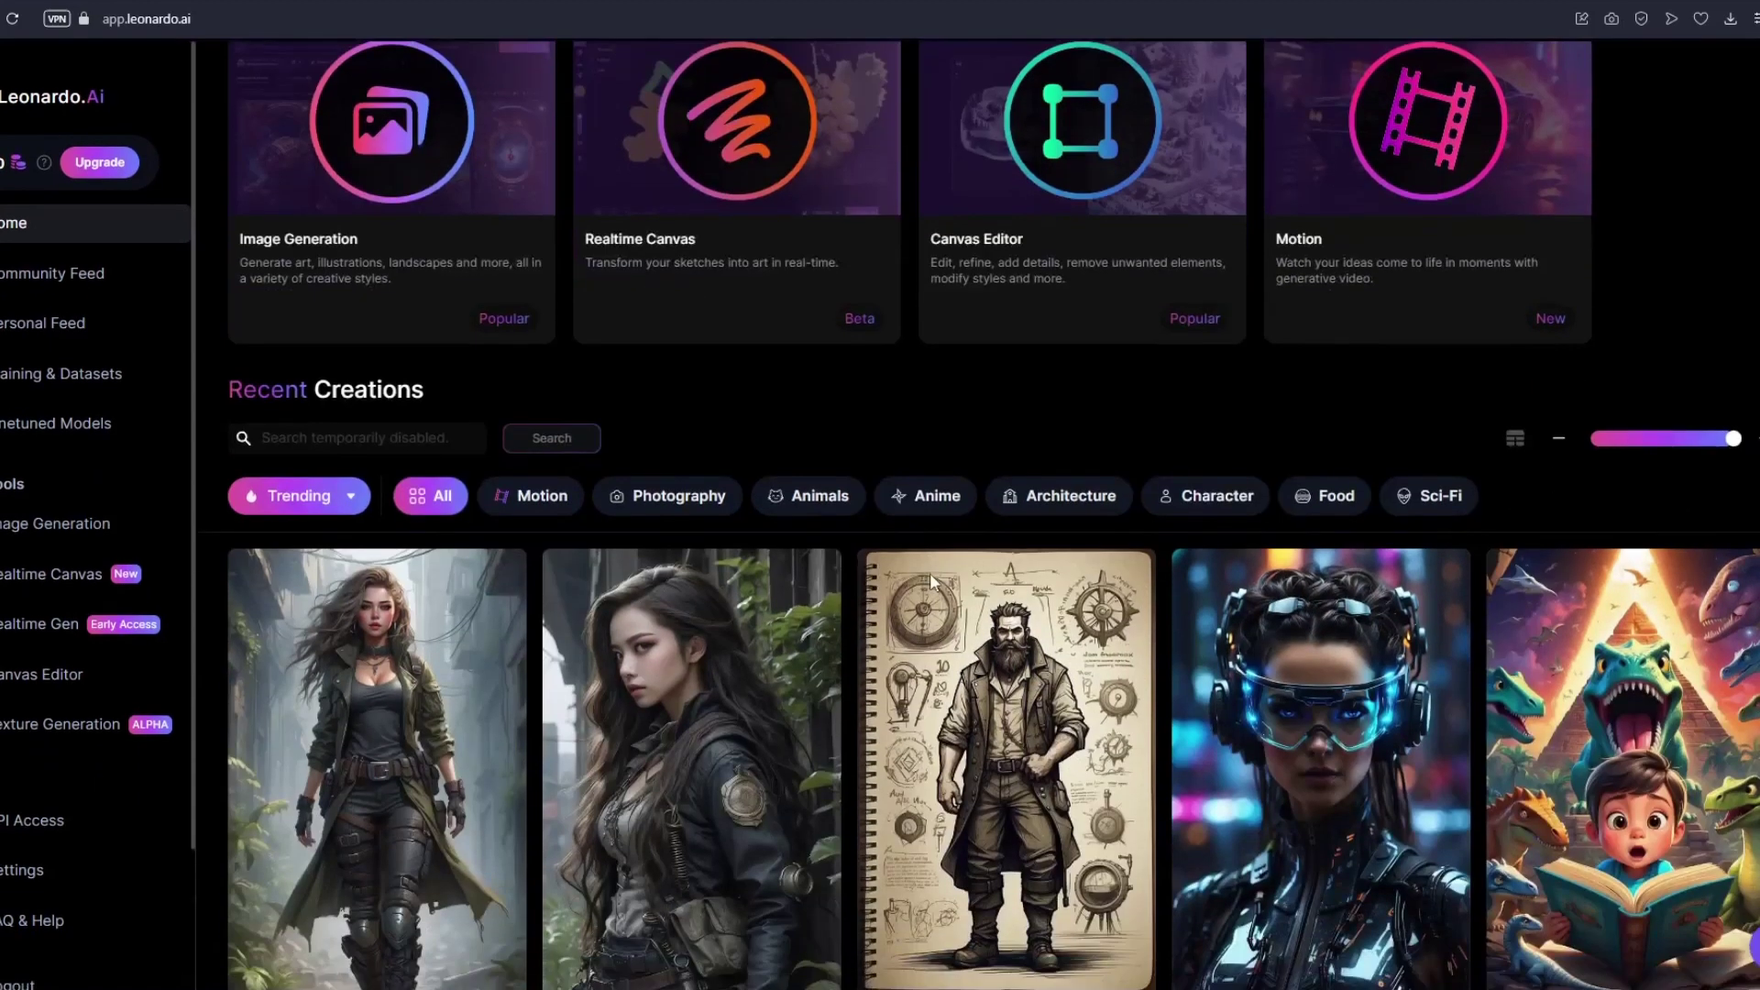
{"action": "scroll", "coordinate": [880, 567], "scroll_direction": "up", "scroll_amount": 1}
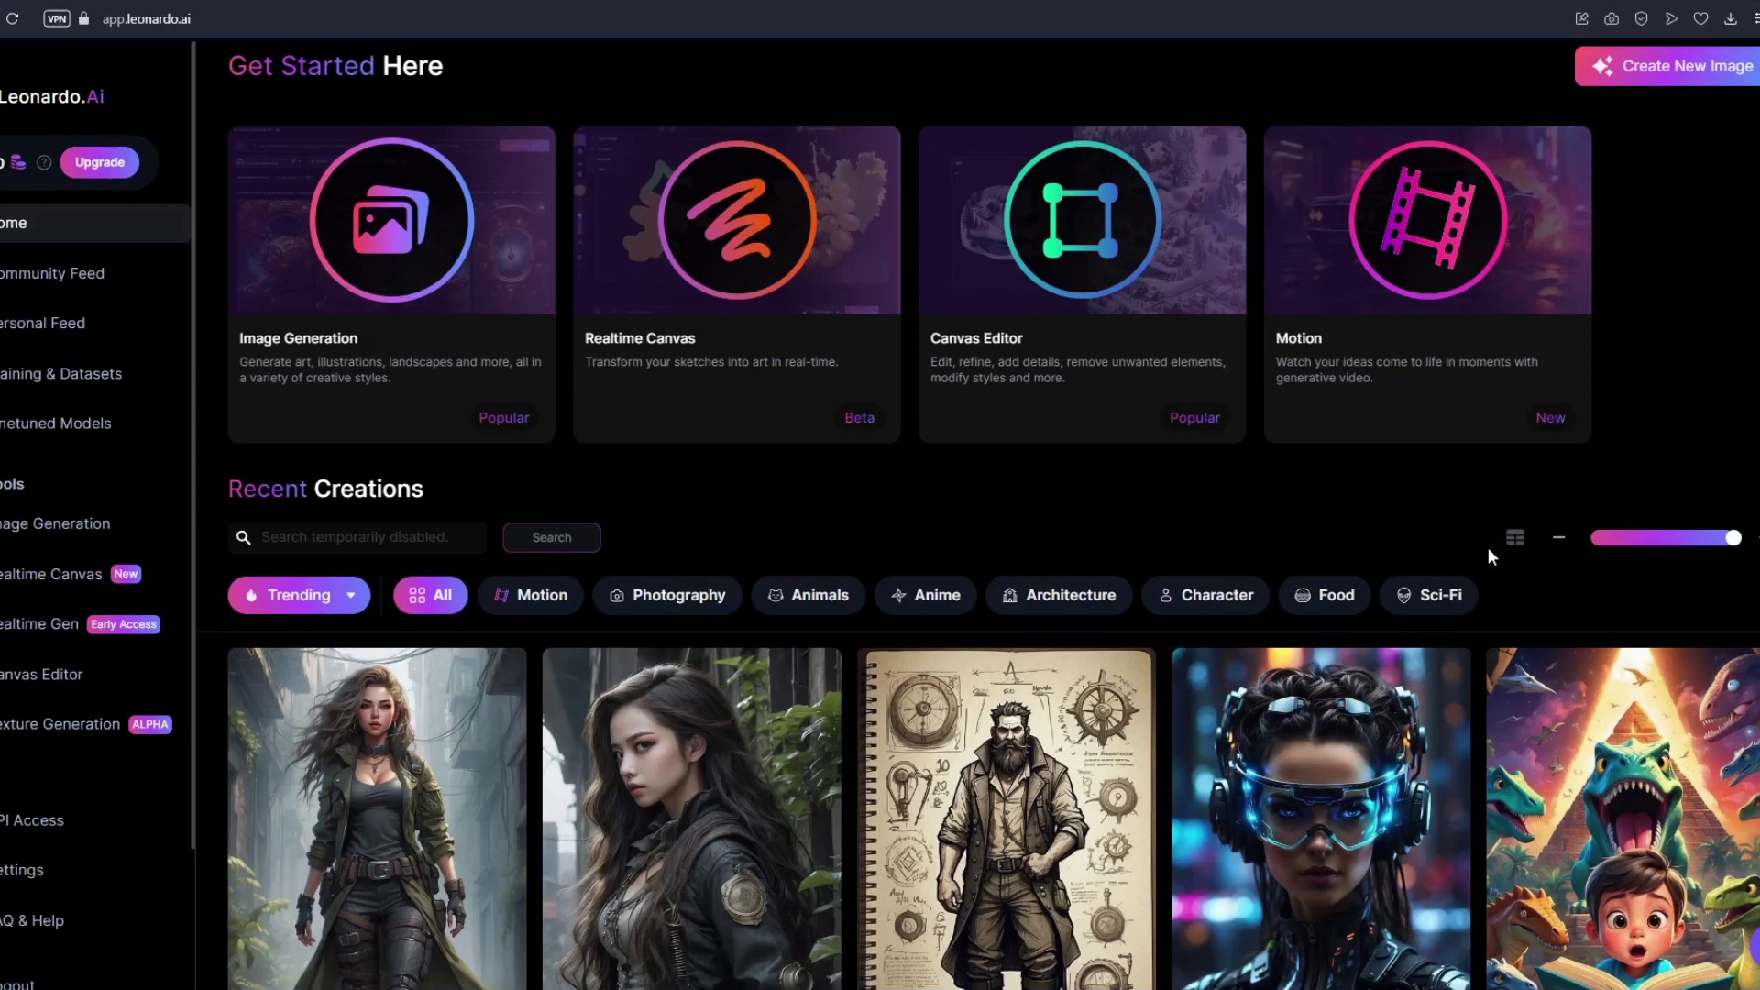
{"action": "scroll", "coordinate": [1488, 547], "scroll_direction": "down", "scroll_amount": 9}
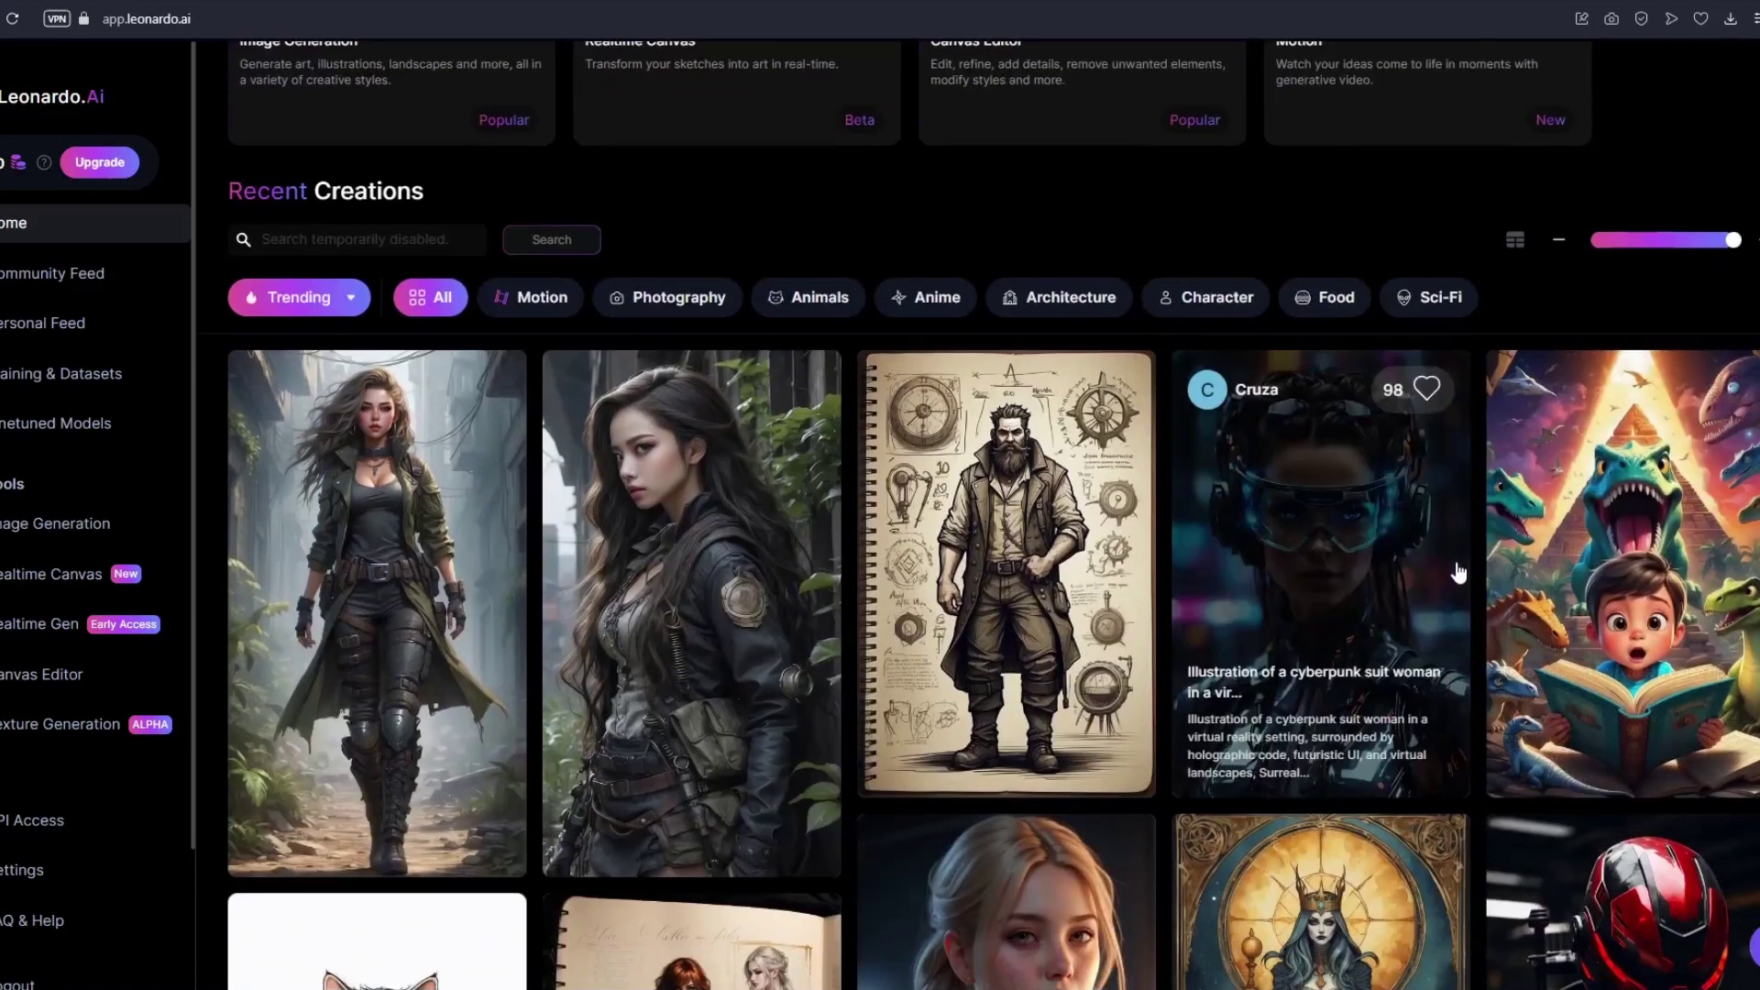
{"action": "scroll", "coordinate": [1464, 580], "scroll_direction": "down", "scroll_amount": 8}
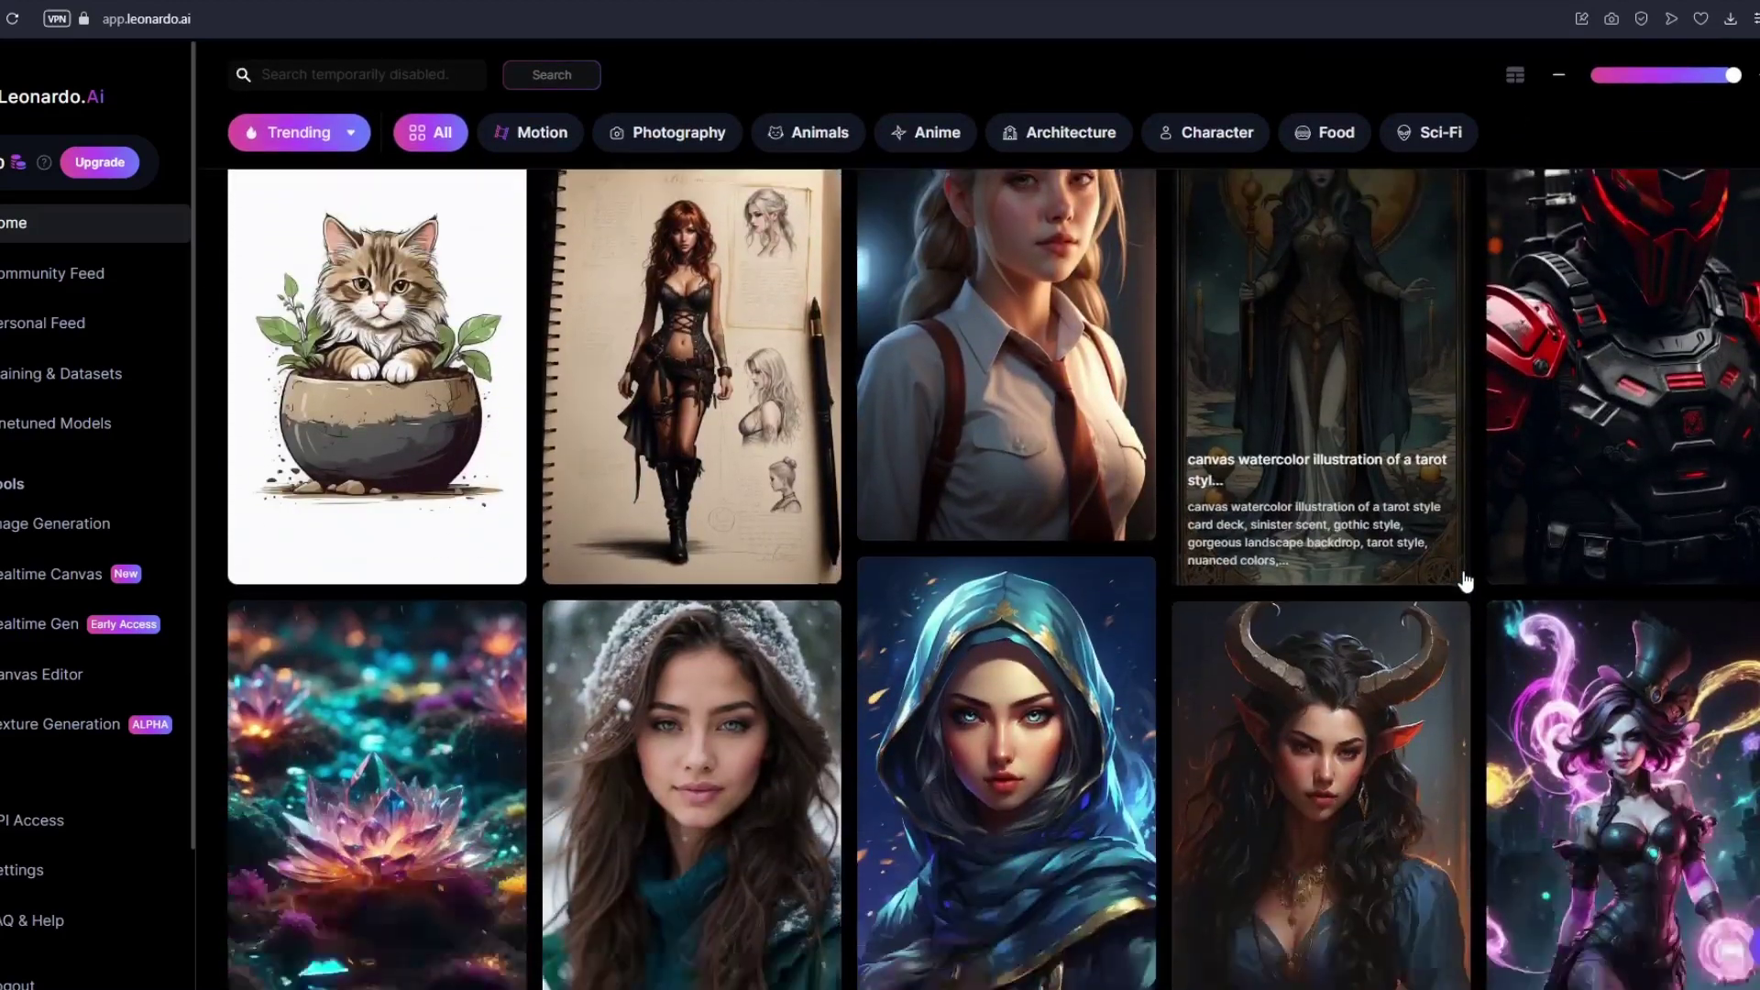
{"action": "scroll", "coordinate": [1465, 579], "scroll_direction": "down", "scroll_amount": 20}
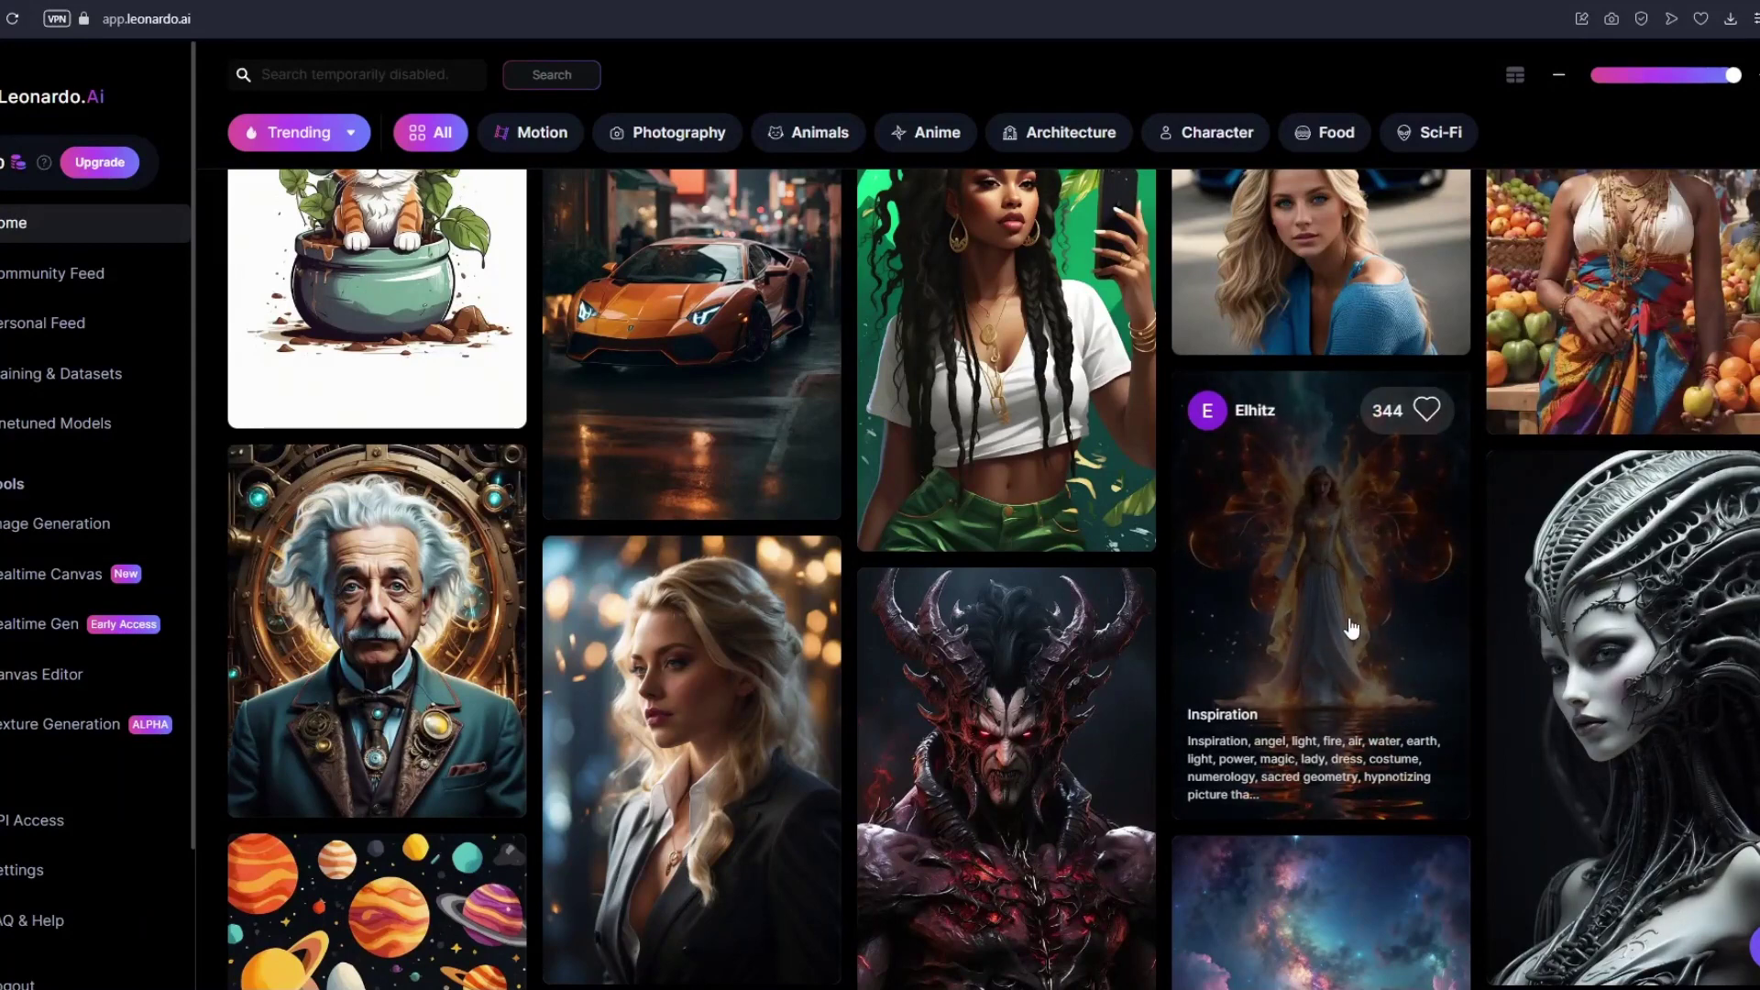
Open the fire-winged angel image titled Inspiration and bring up its Image2Motion settings
{"action": "scroll", "coordinate": [1343, 626], "scroll_direction": "down", "scroll_amount": 3}
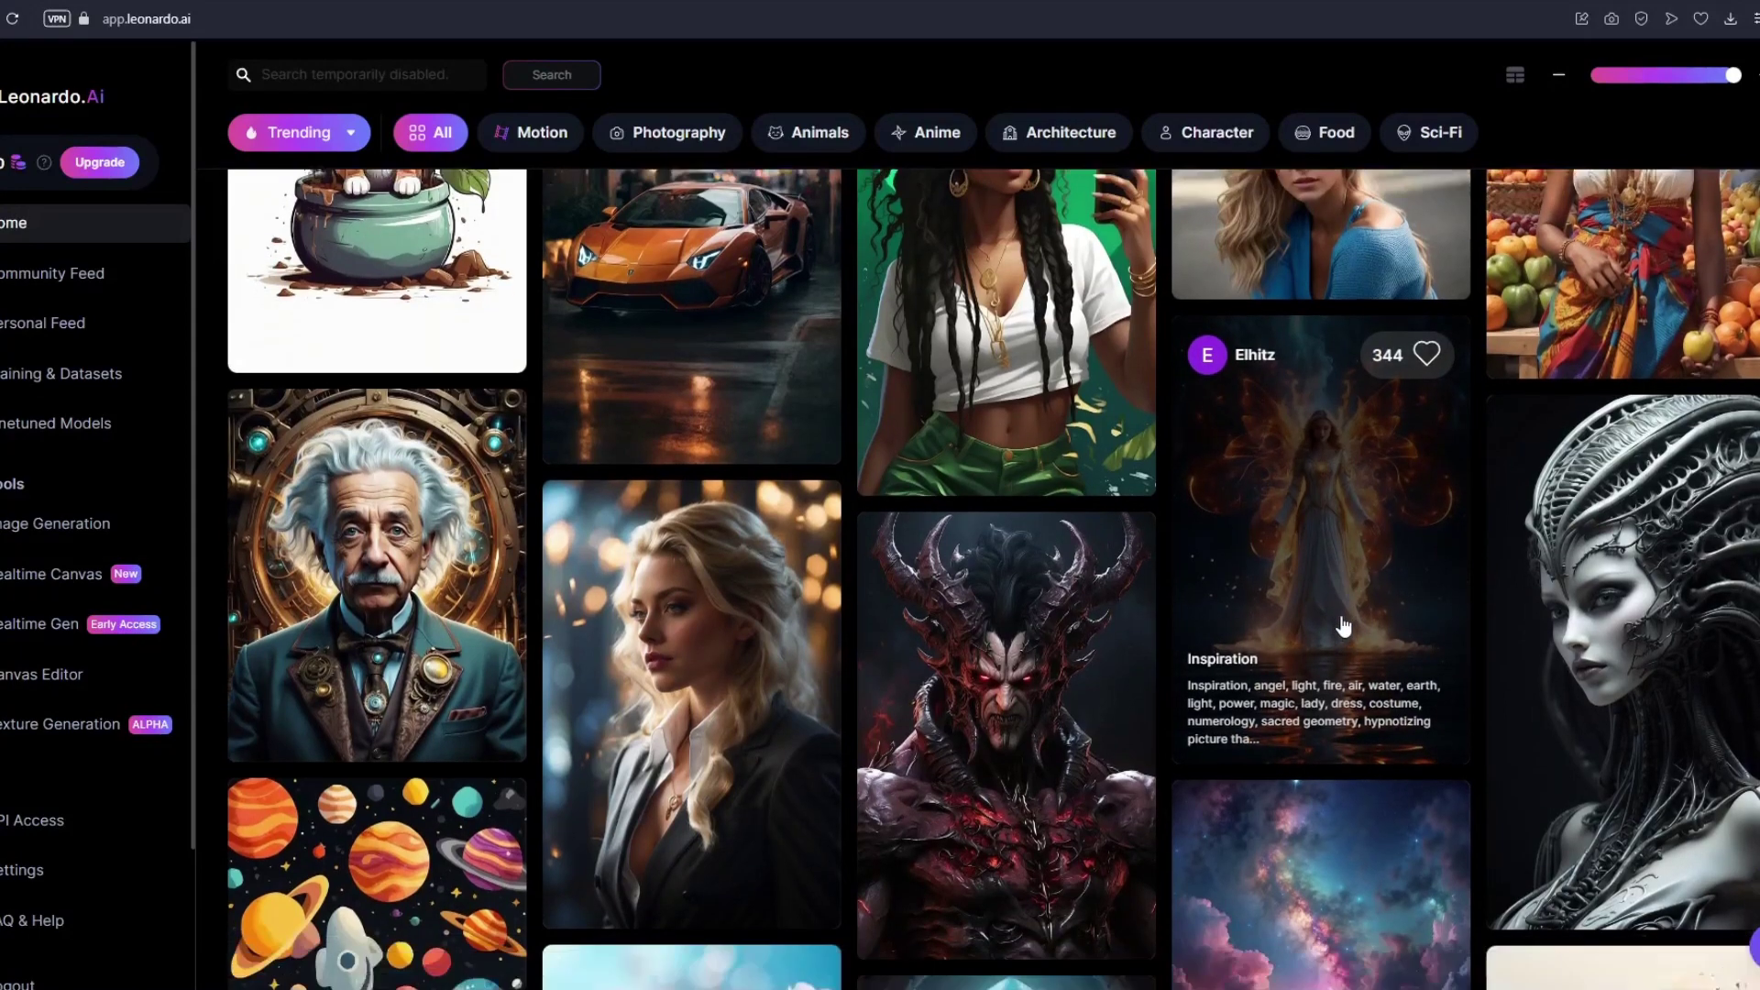
{"action": "scroll", "coordinate": [1343, 626], "scroll_direction": "up", "scroll_amount": 3}
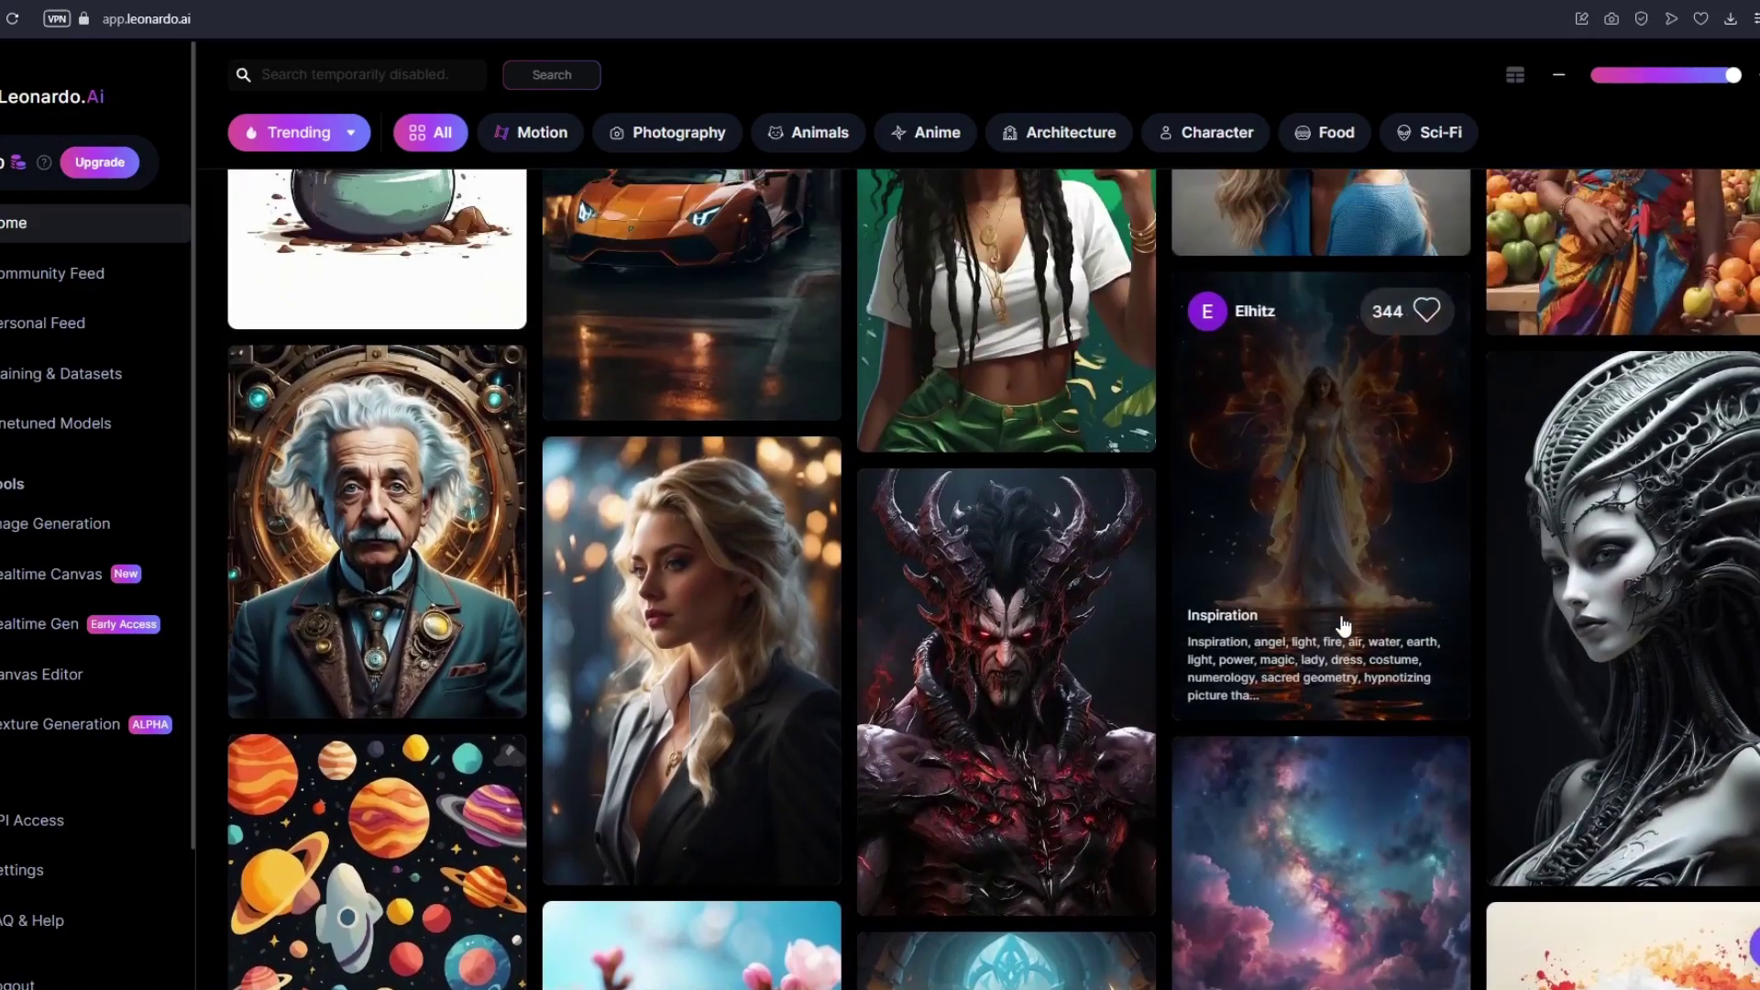
{"action": "left_click", "coordinate": [1313, 545]}
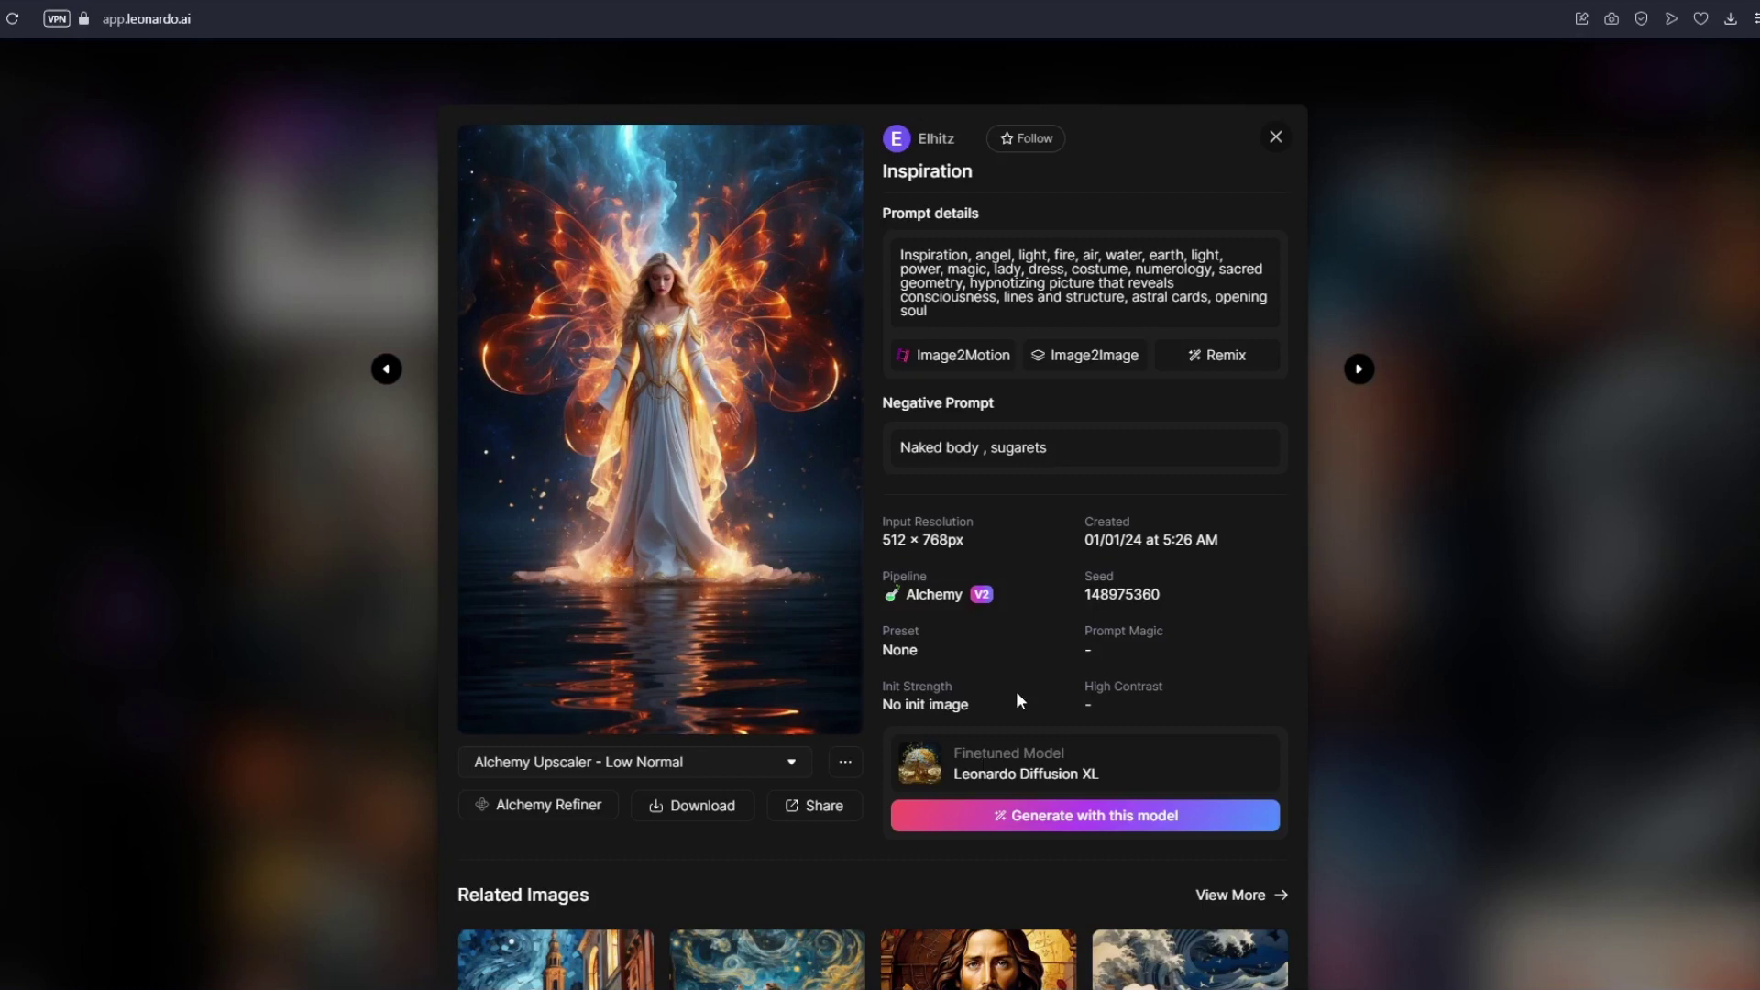
{"action": "left_click", "coordinate": [952, 365]}
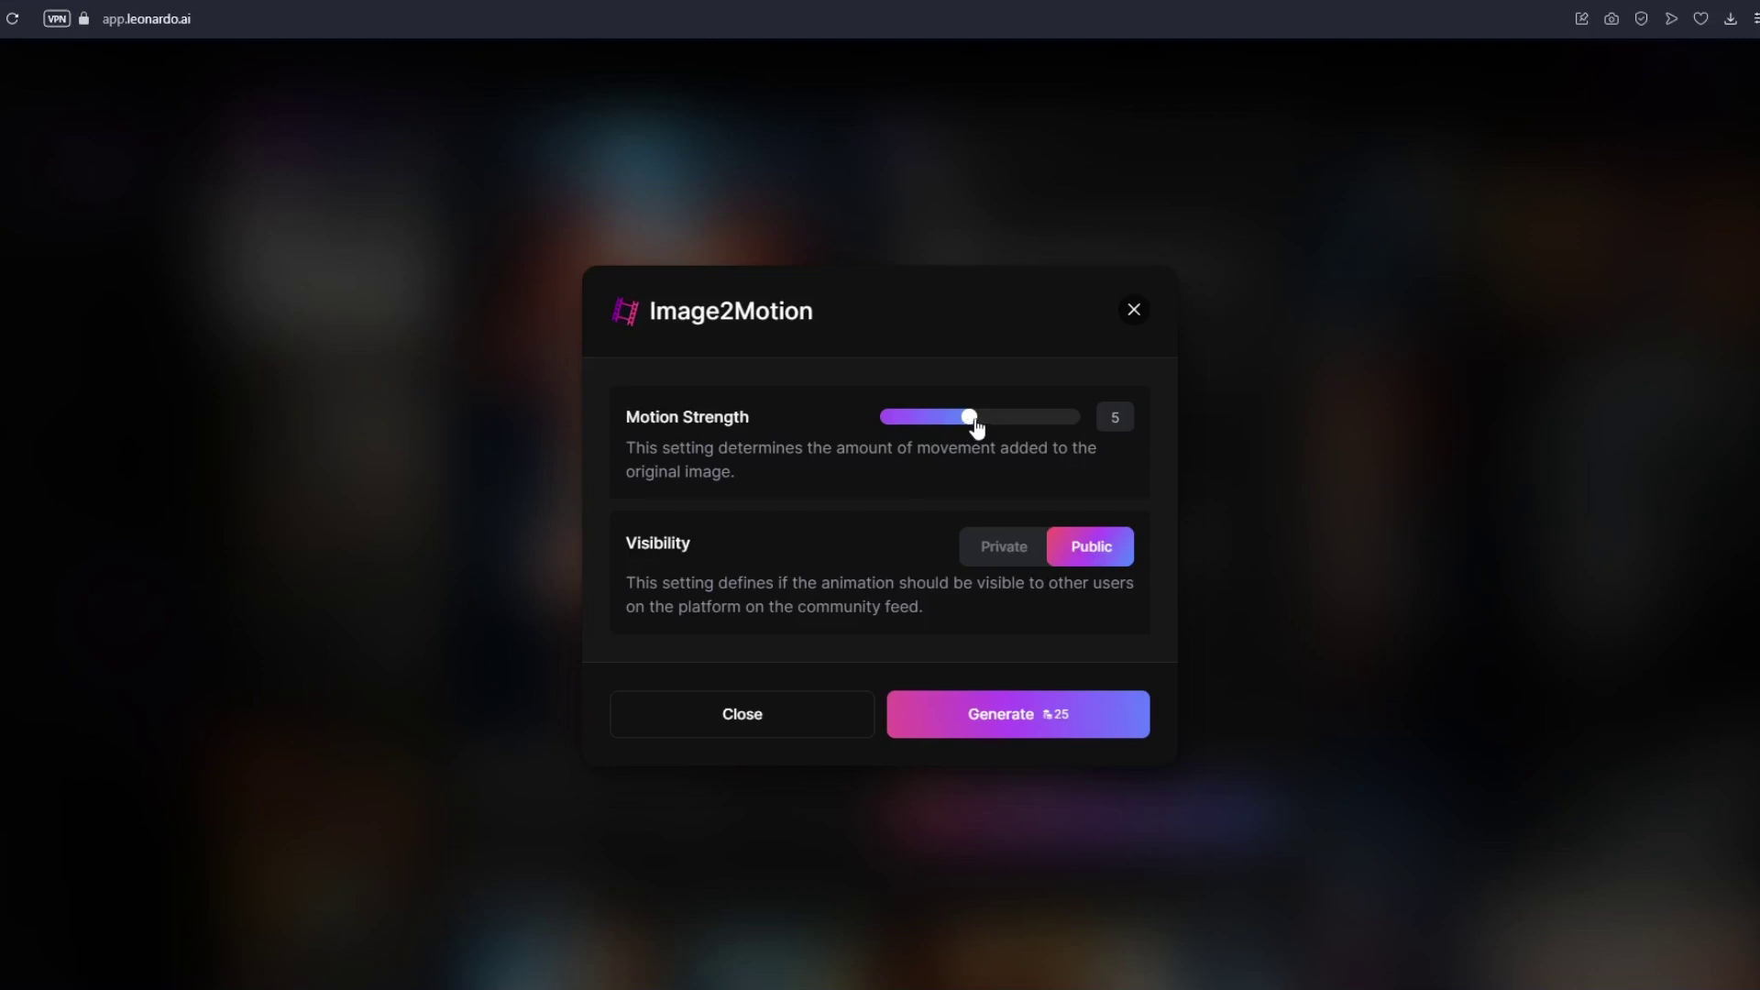
Set the Motion Strength to 4 and generate the angel animation with public visibility
{"action": "mouse_move", "coordinate": [977, 428]}
{"action": "left_mouse_down"}
{"action": "mouse_move", "coordinate": [930, 426]}
{"action": "mouse_move", "coordinate": [945, 429]}
{"action": "left_mouse_up"}
{"action": "left_click_drag", "start_coordinate": [953, 427], "coordinate": [968, 426]}
{"action": "left_click_drag", "start_coordinate": [970, 423], "coordinate": [996, 429]}
{"action": "left_click_drag", "start_coordinate": [995, 429], "coordinate": [956, 430]}
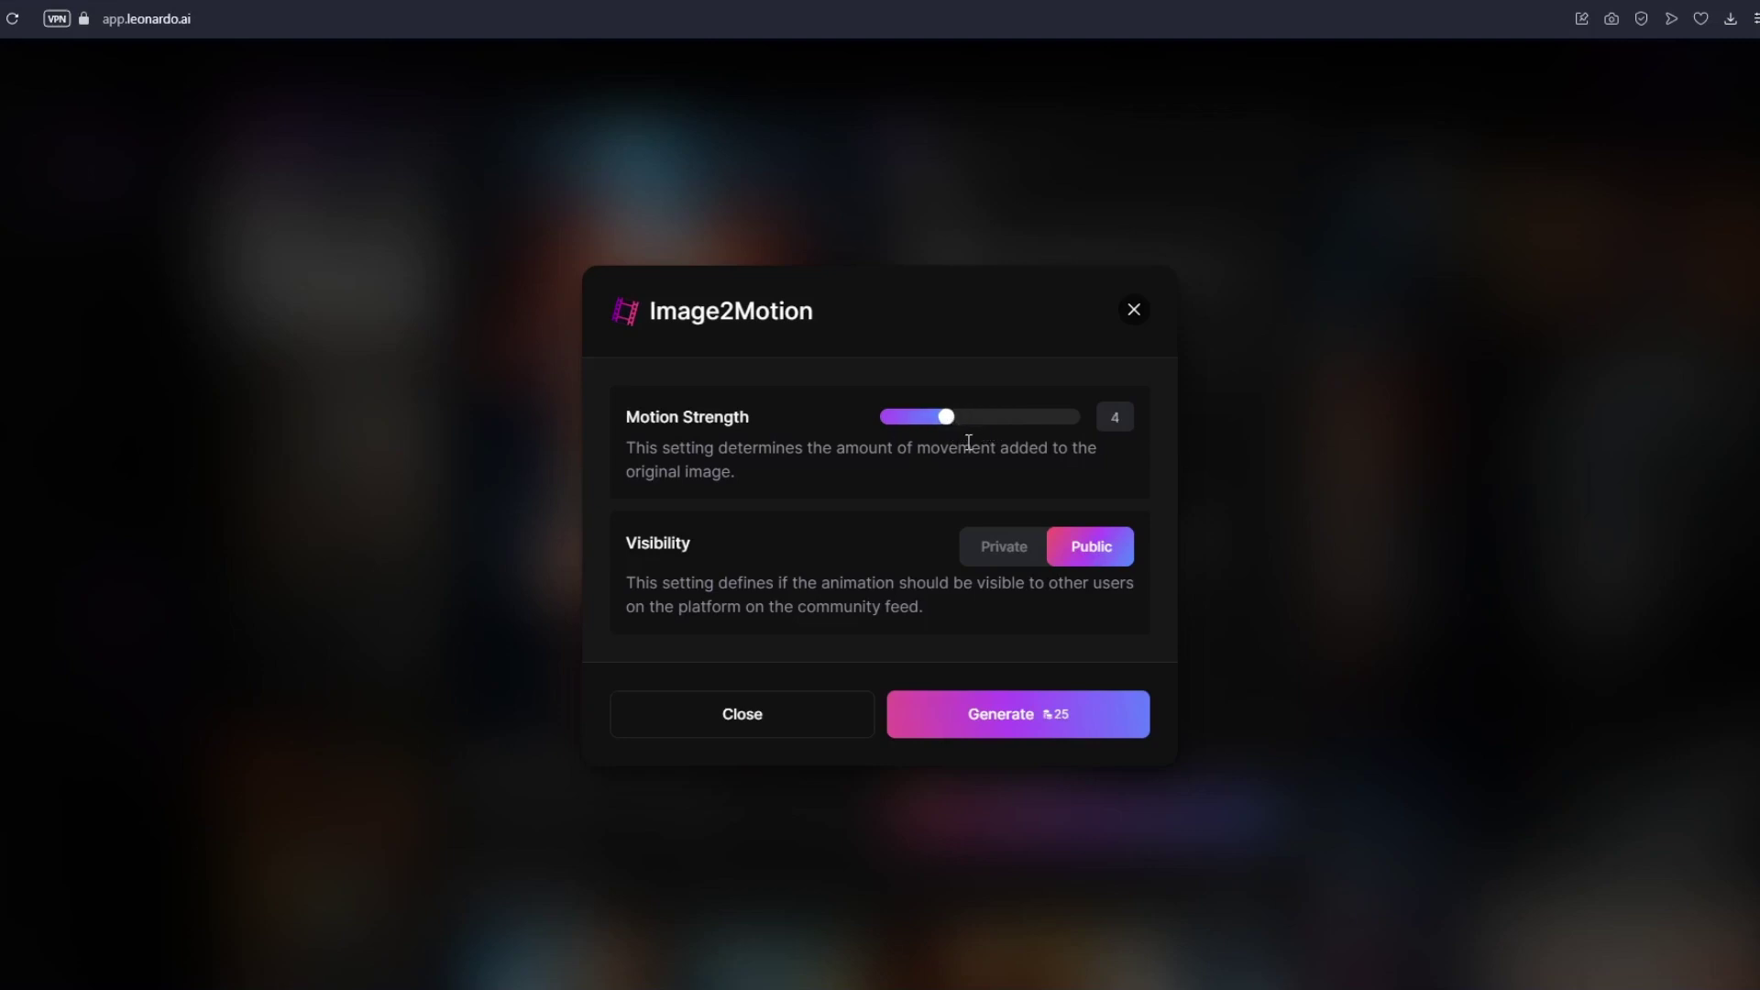
{"action": "left_click", "coordinate": [1053, 724]}
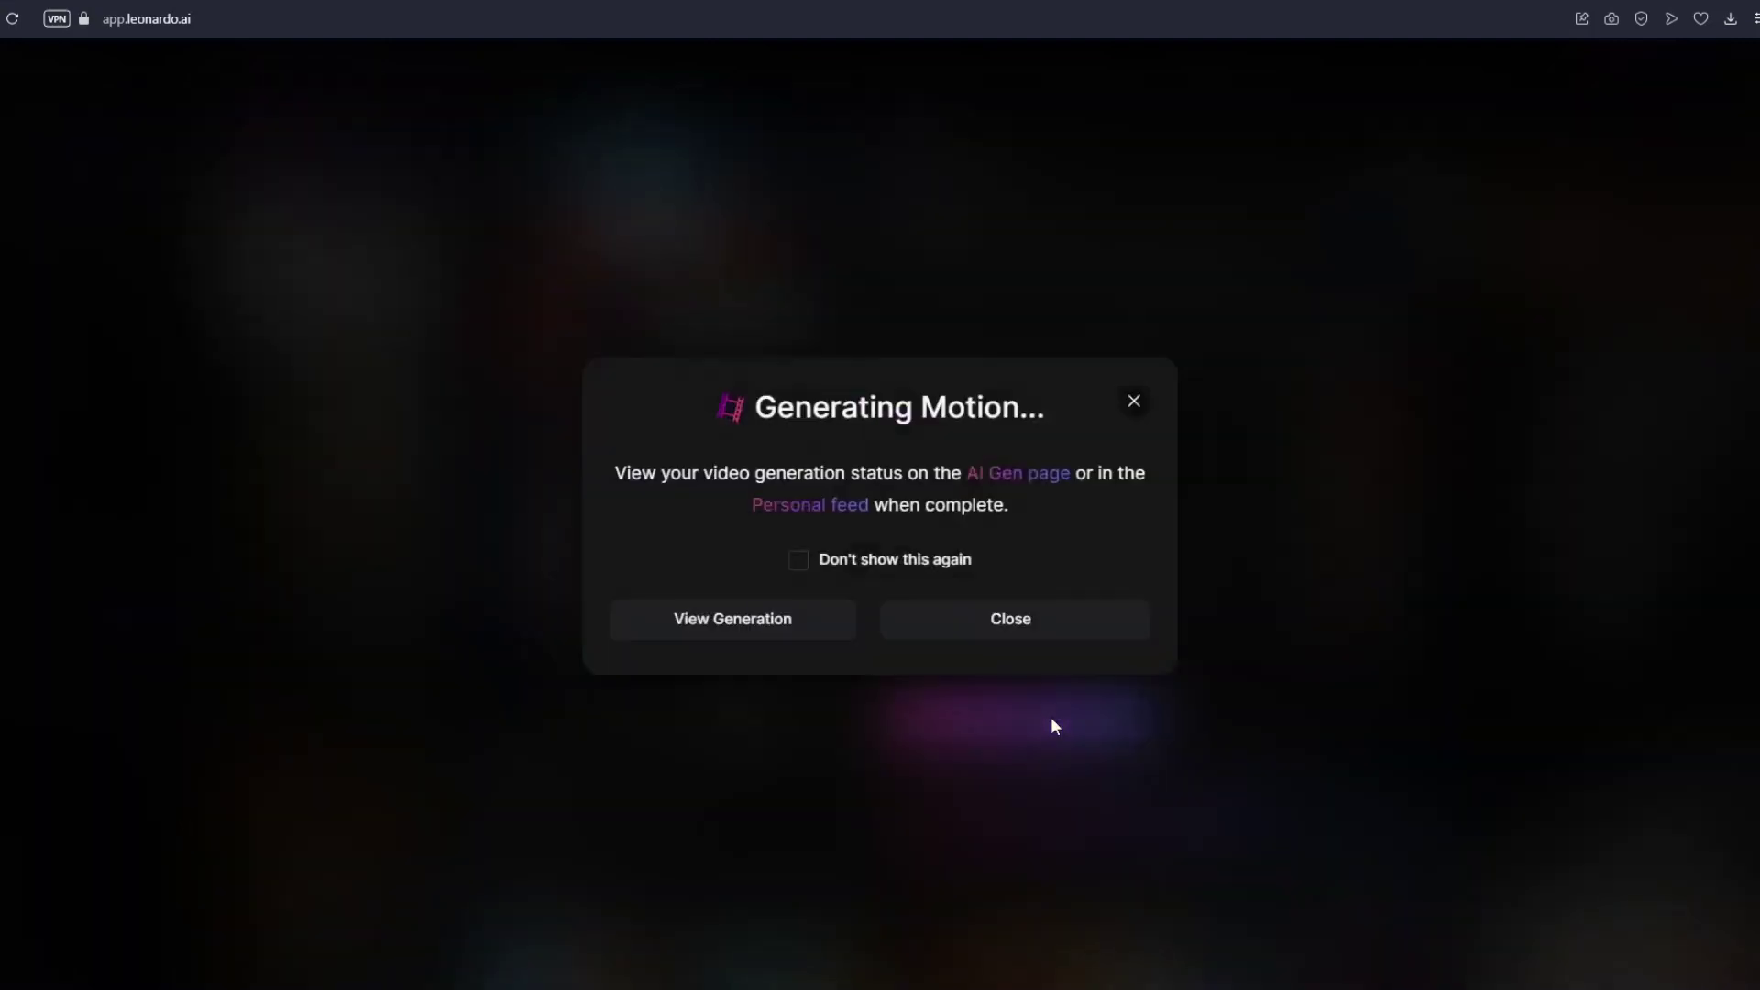
View the angel motion generation in the Generation History and open its clip
{"action": "left_click", "coordinate": [741, 623]}
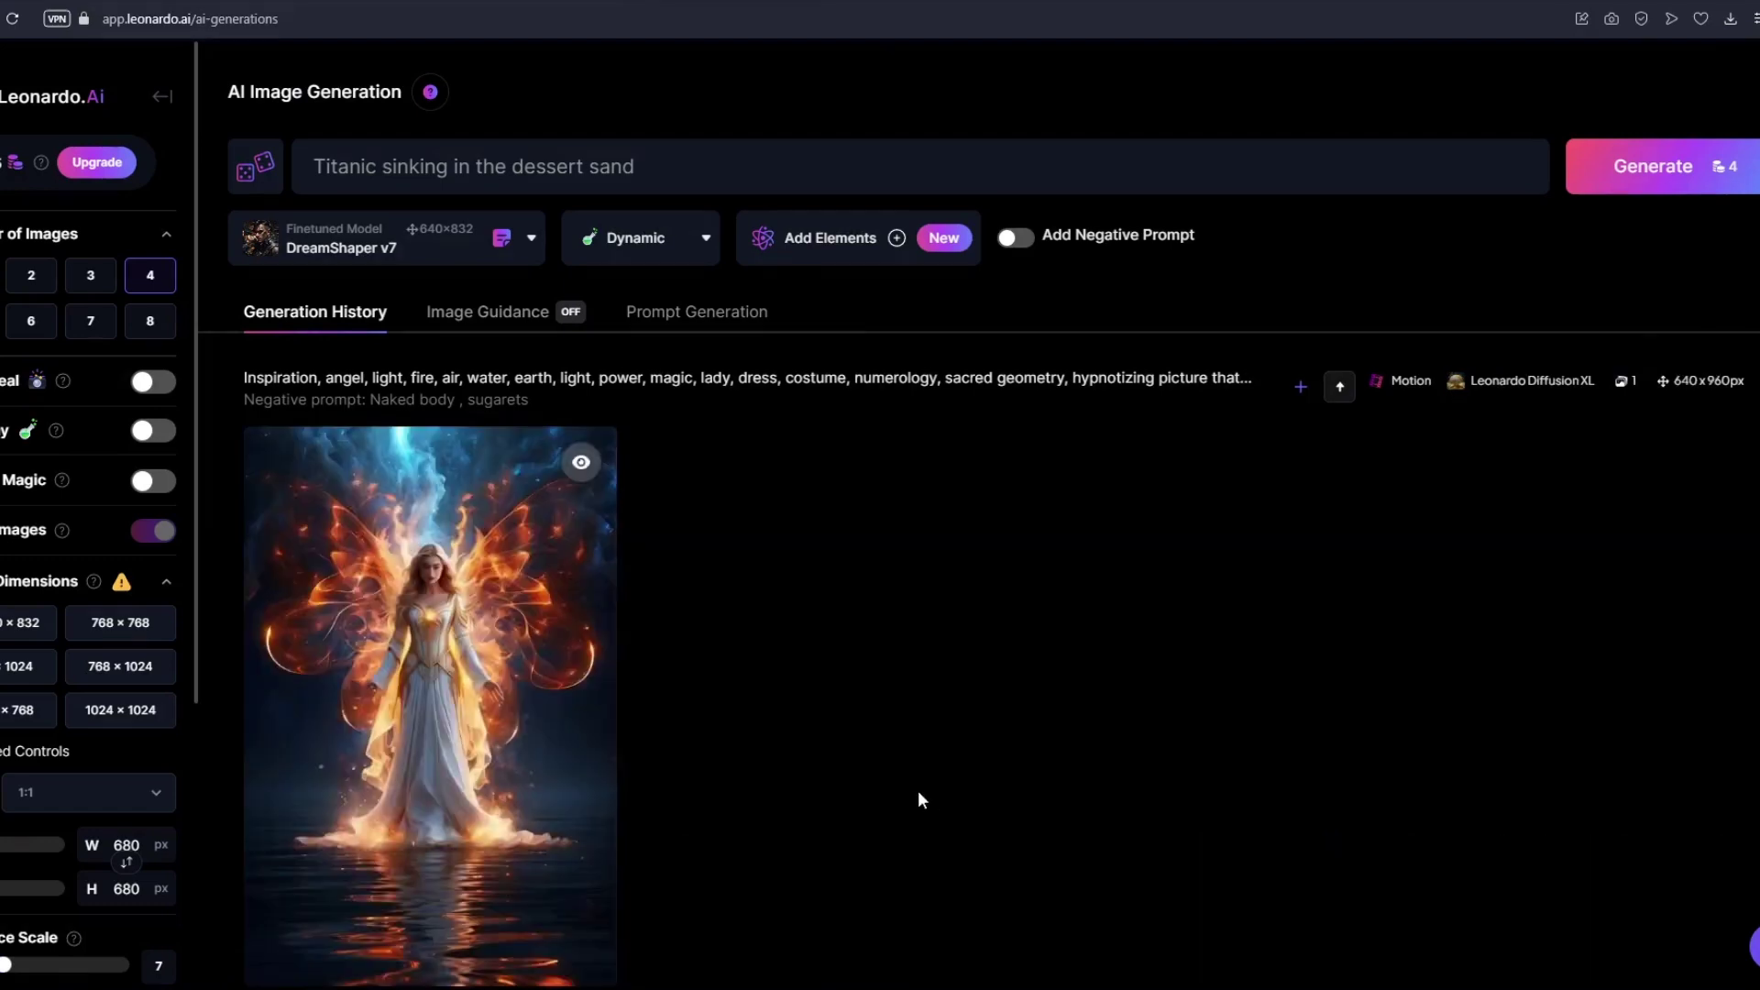
{"action": "scroll", "coordinate": [916, 790], "scroll_direction": "down", "scroll_amount": 1}
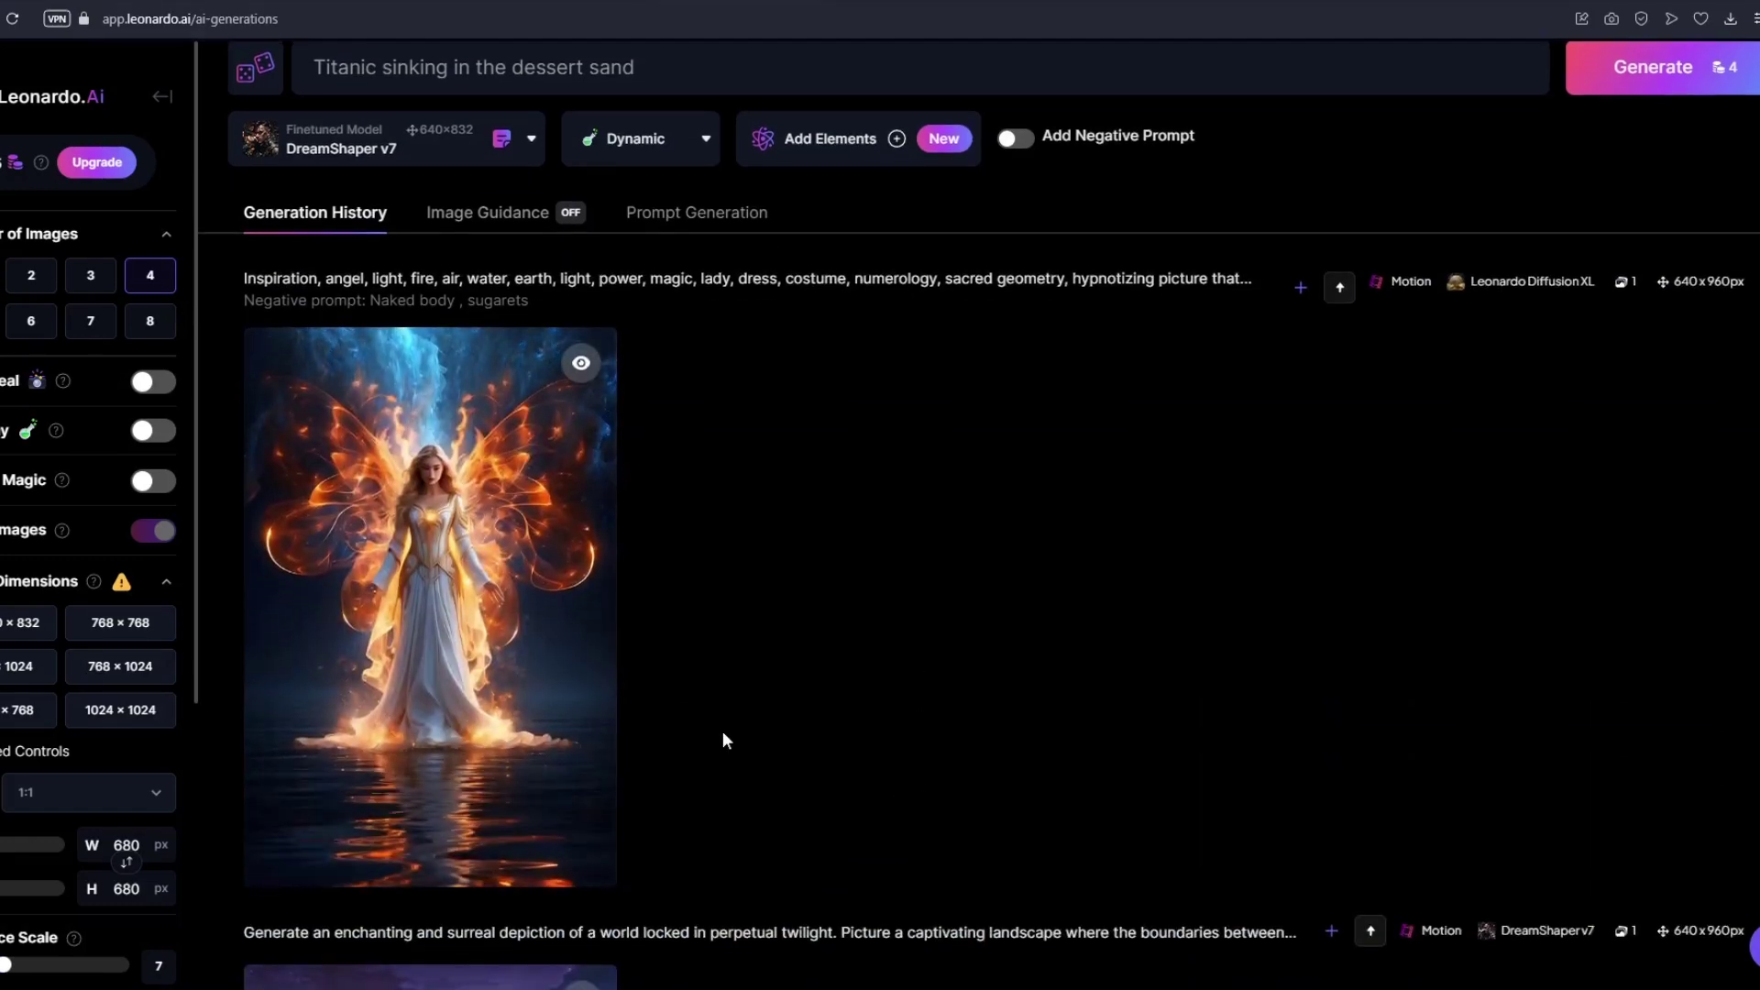
{"action": "left_click", "coordinate": [531, 673]}
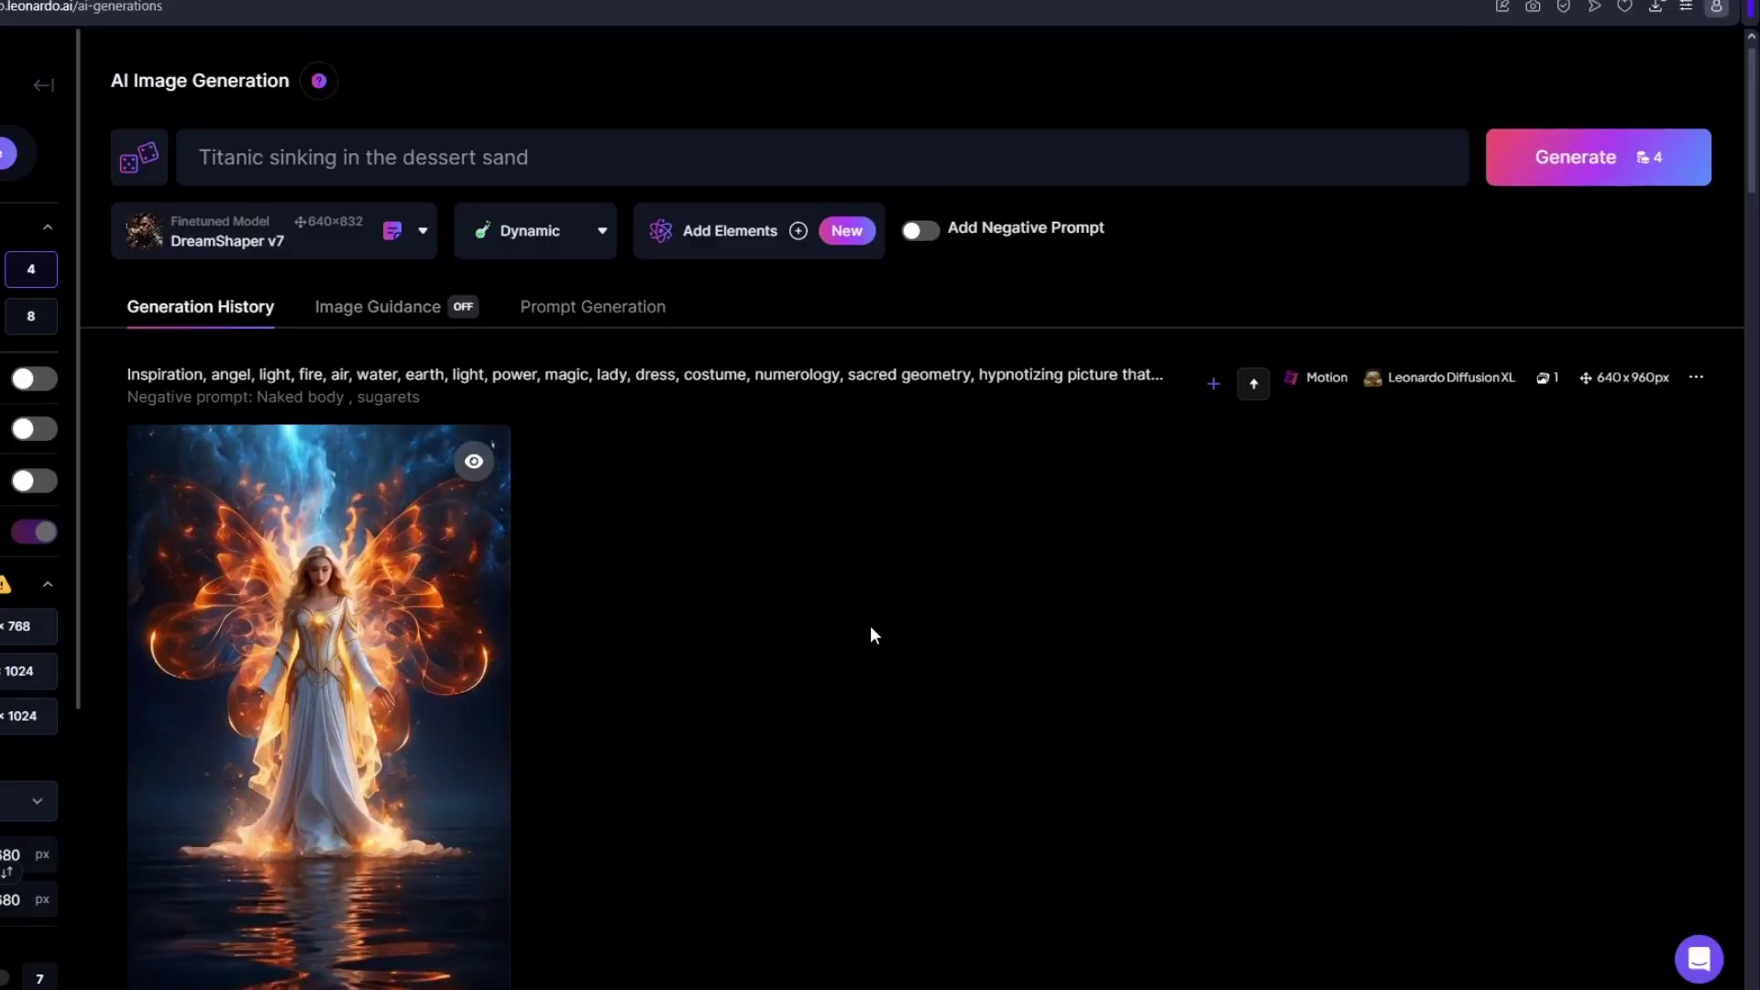
Look through the older entries of the Generation History and load more previous generations
{"action": "scroll", "coordinate": [871, 625], "scroll_direction": "down", "scroll_amount": 20}
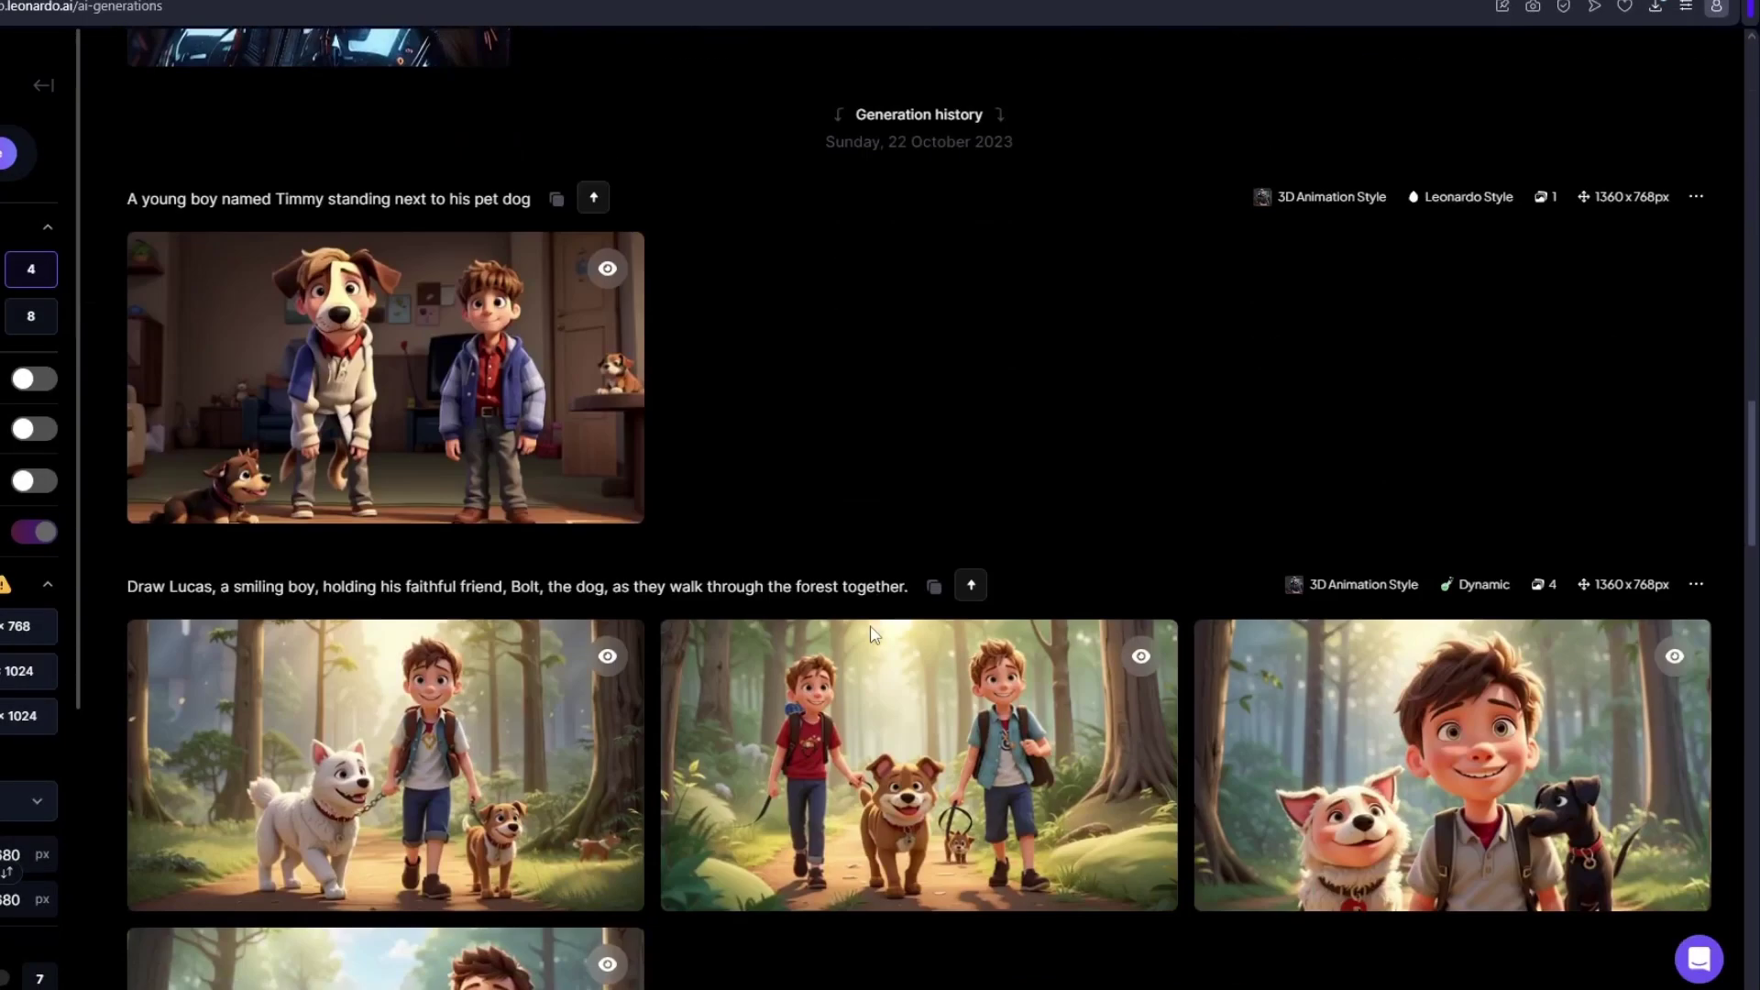
{"action": "scroll", "coordinate": [872, 632], "scroll_direction": "down", "scroll_amount": 20}
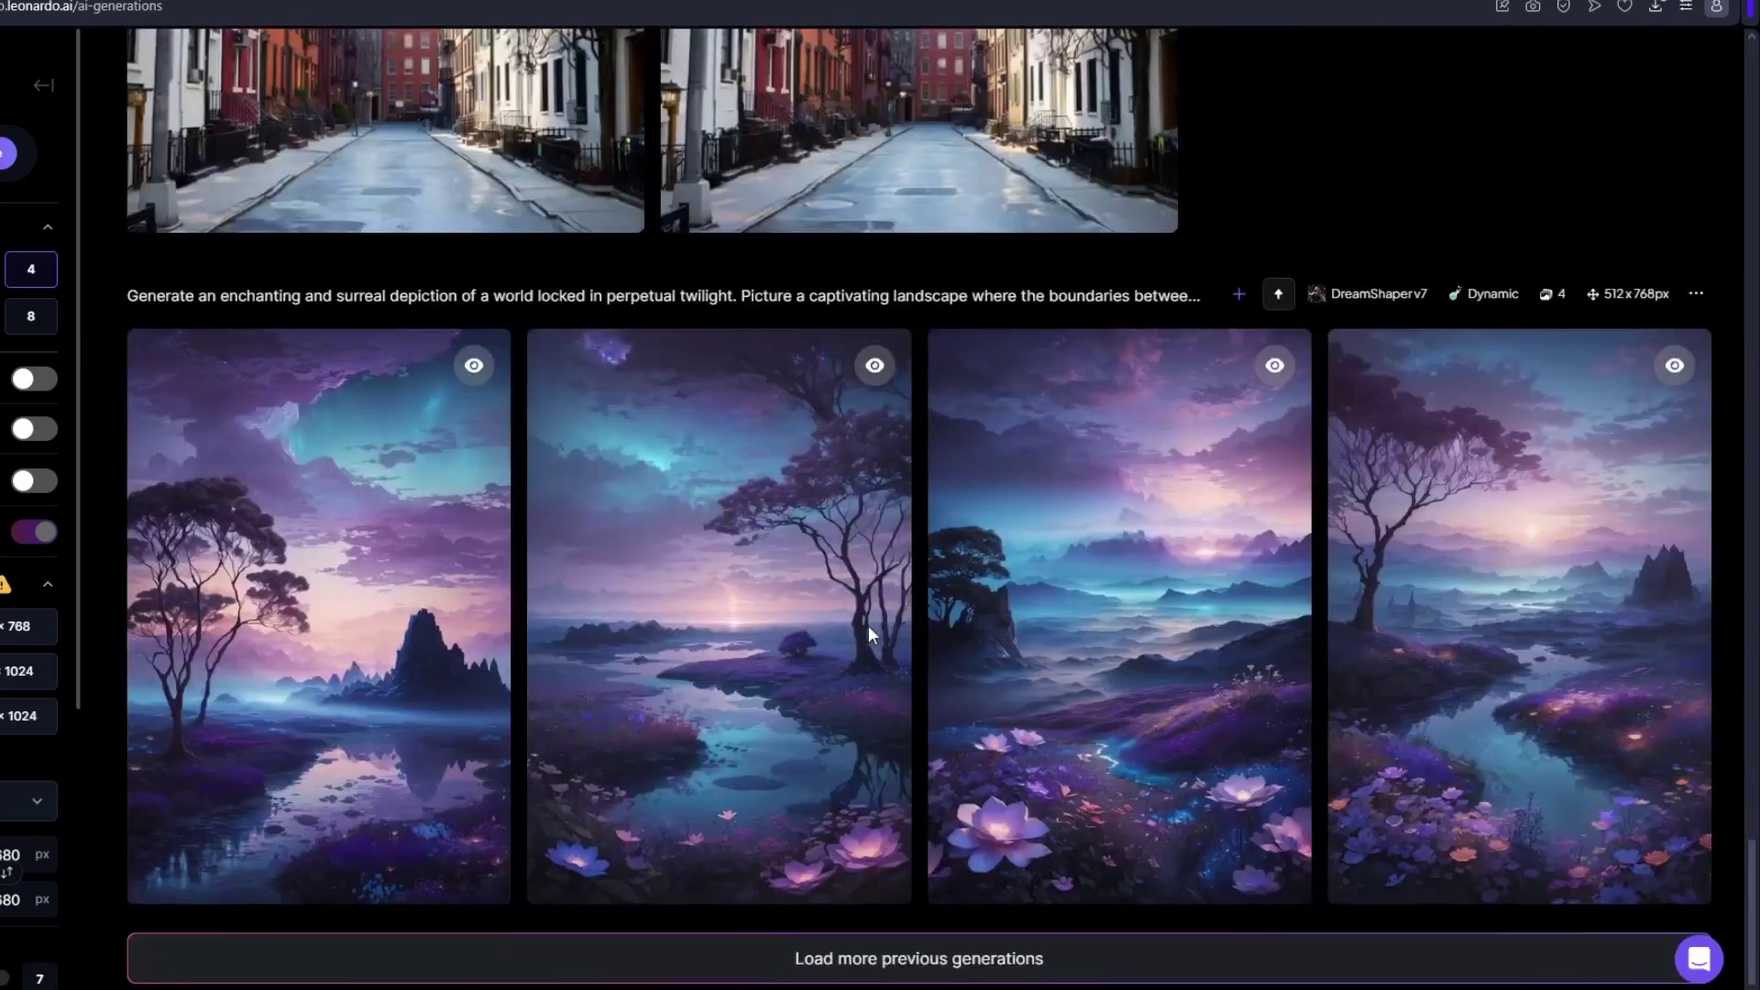
{"action": "left_click", "coordinate": [914, 962]}
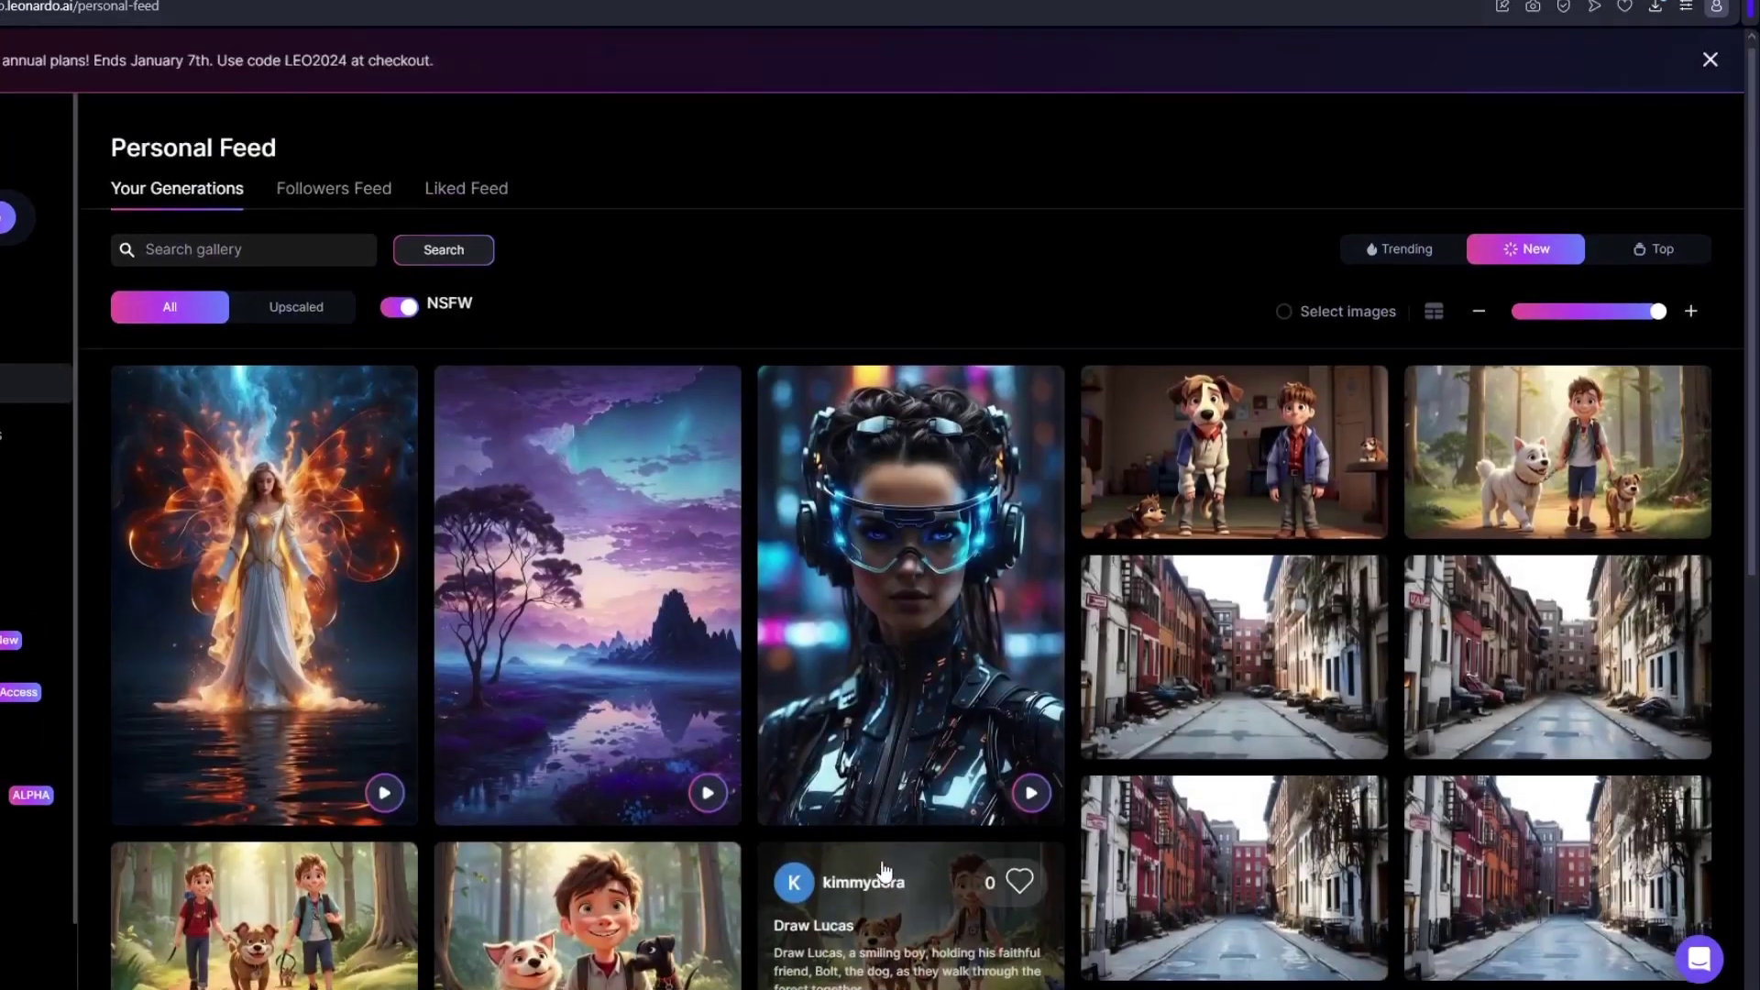
Browse your own generations in the Personal Feed and open the details of a Post apocalyptic street image
{"action": "scroll", "coordinate": [882, 869], "scroll_direction": "down", "scroll_amount": 8}
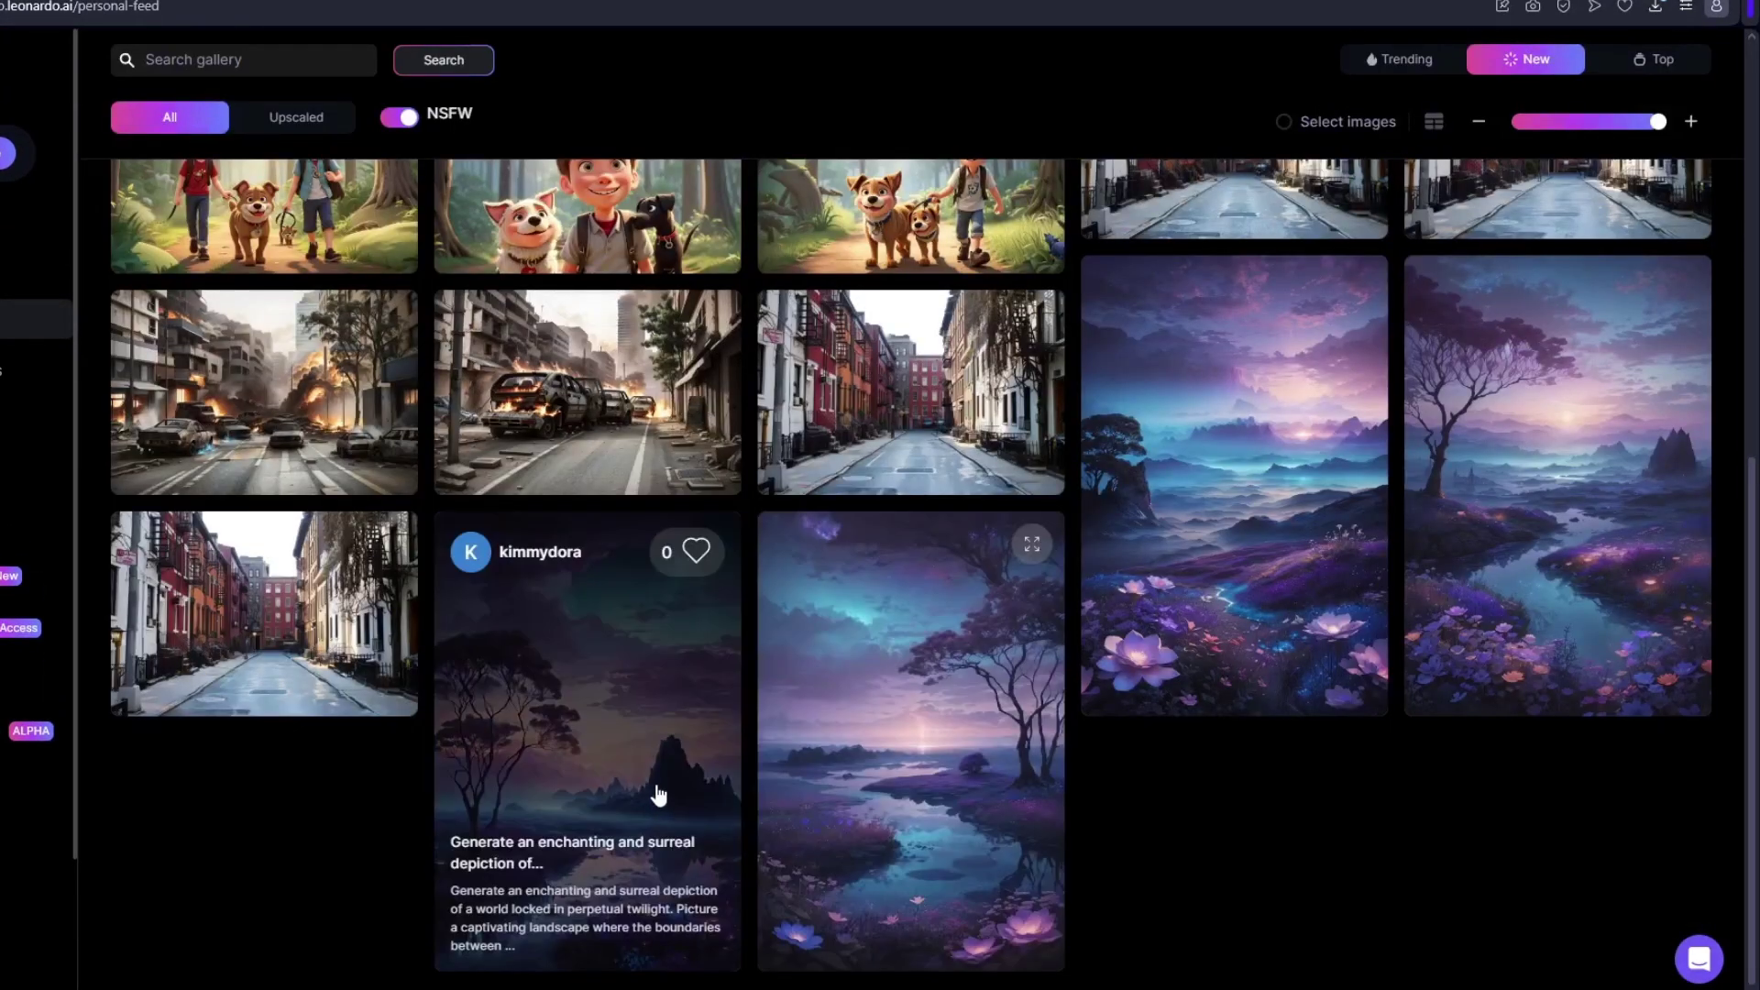
{"action": "scroll", "coordinate": [1100, 596], "scroll_direction": "up", "scroll_amount": 8}
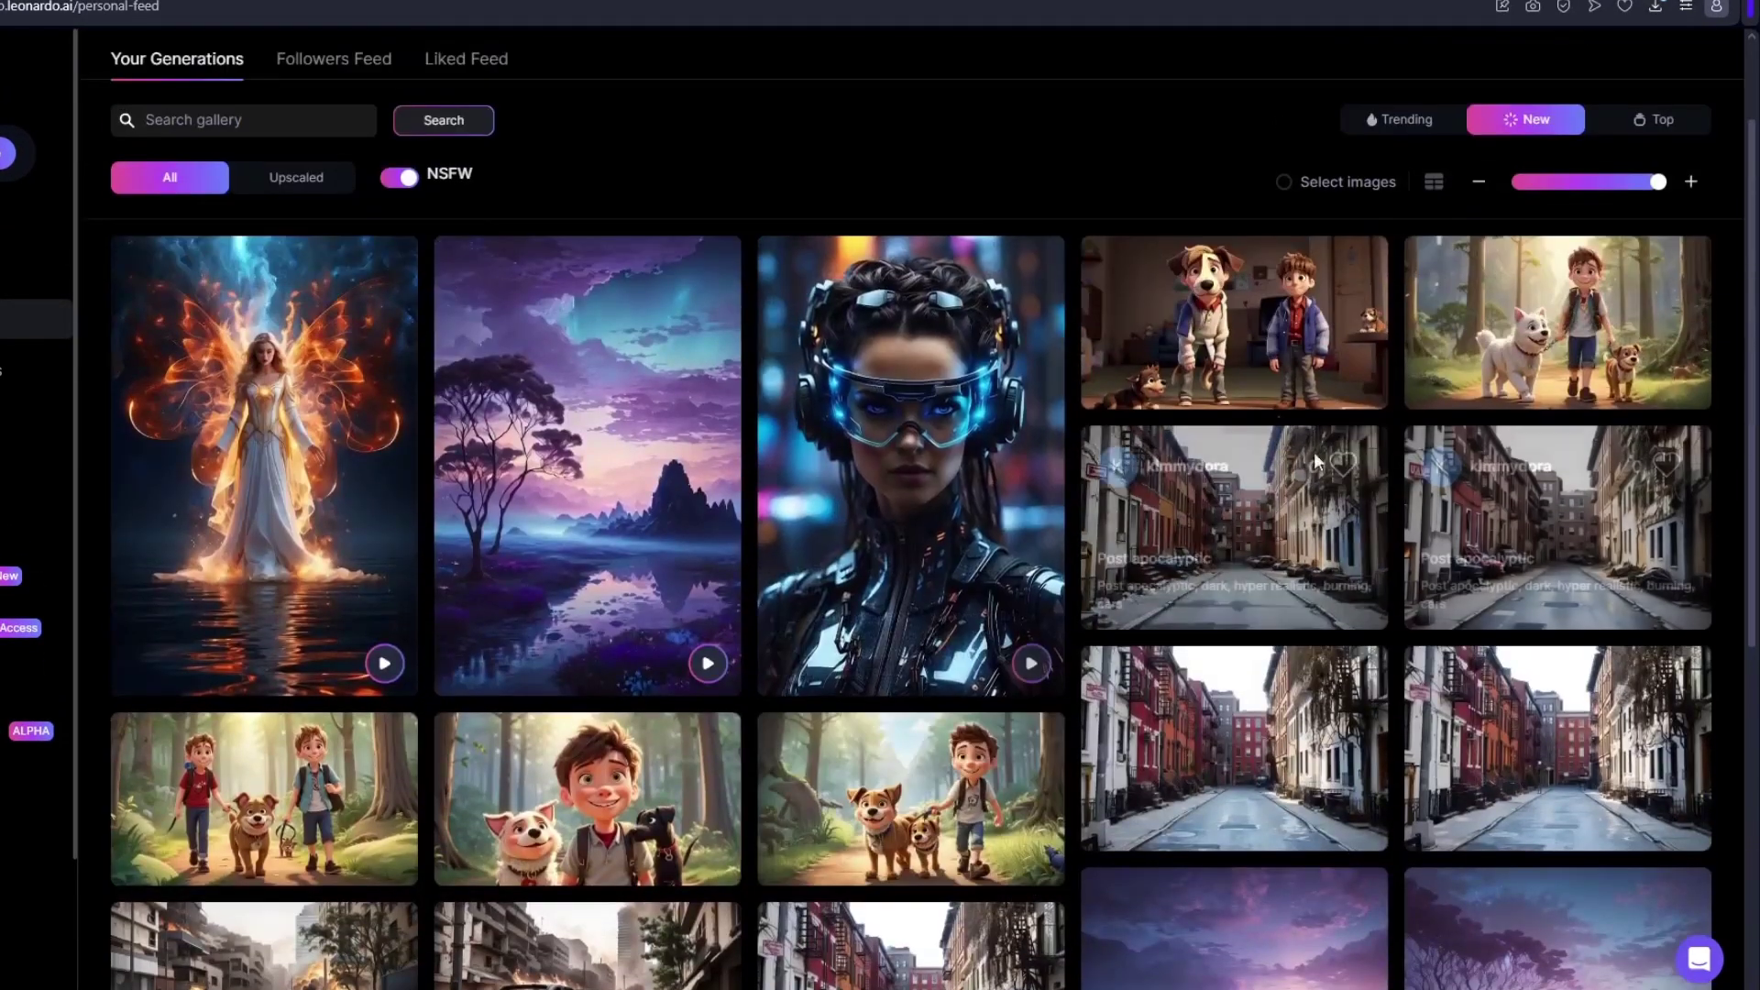
{"action": "scroll", "coordinate": [1368, 590], "scroll_direction": "down", "scroll_amount": 1}
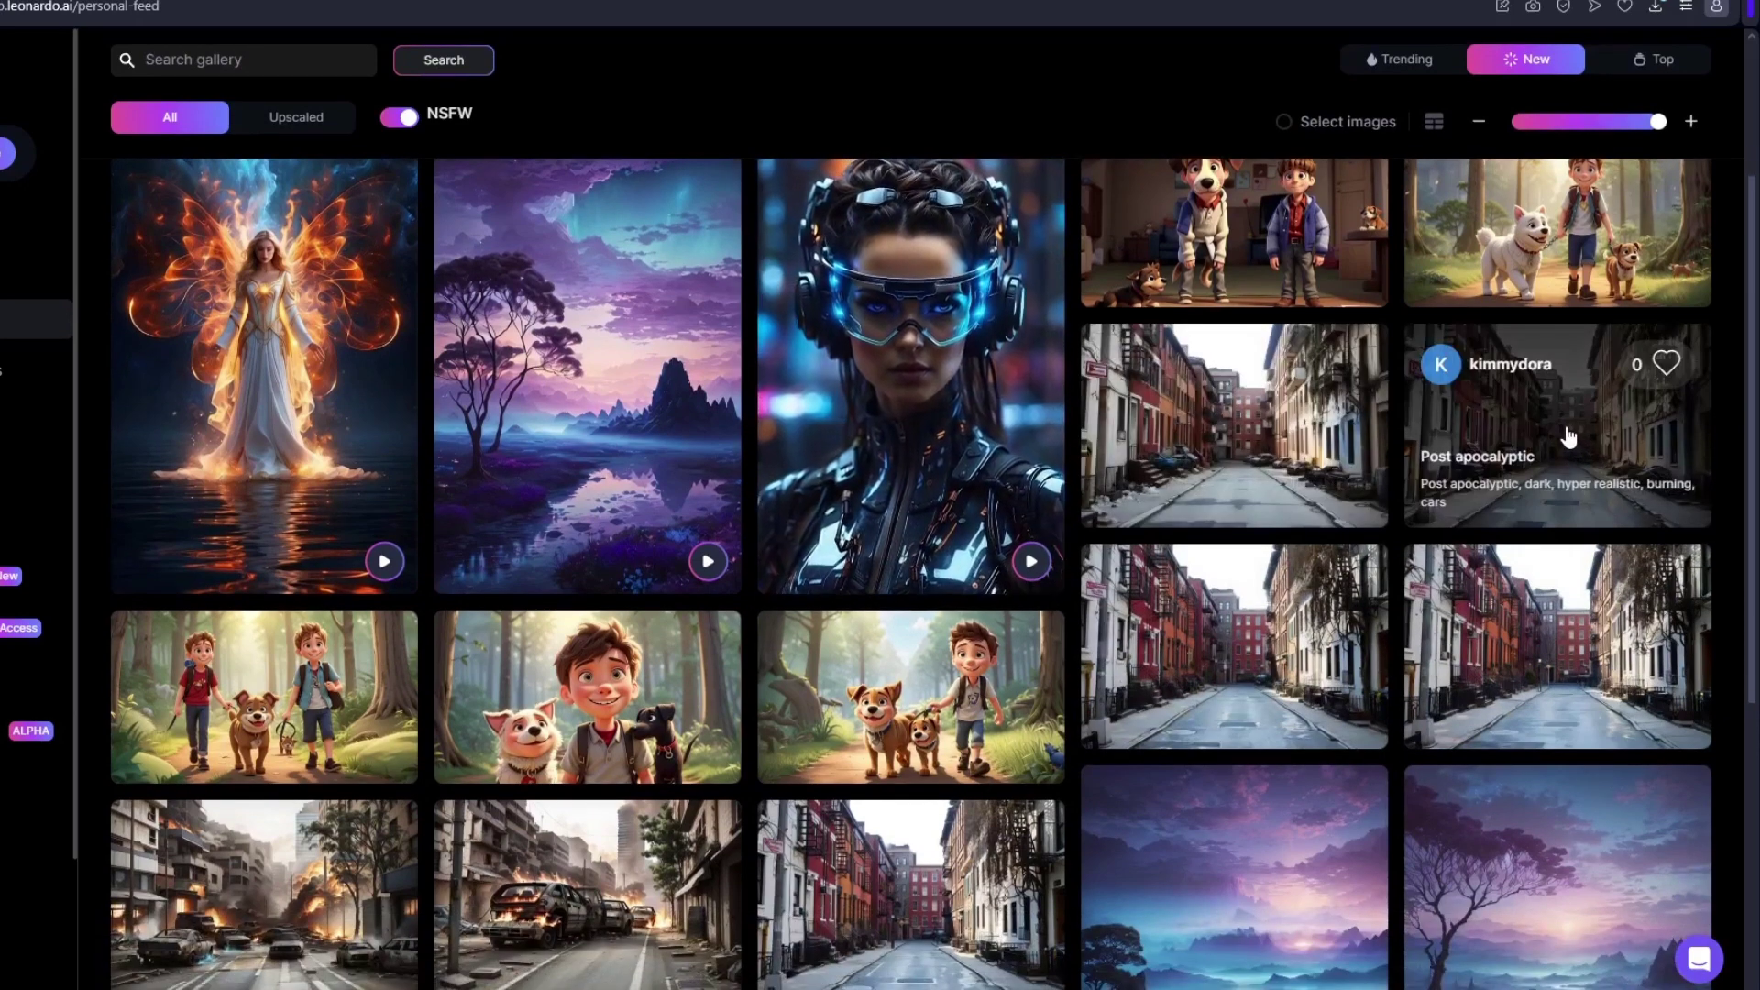
{"action": "left_click", "coordinate": [1565, 427]}
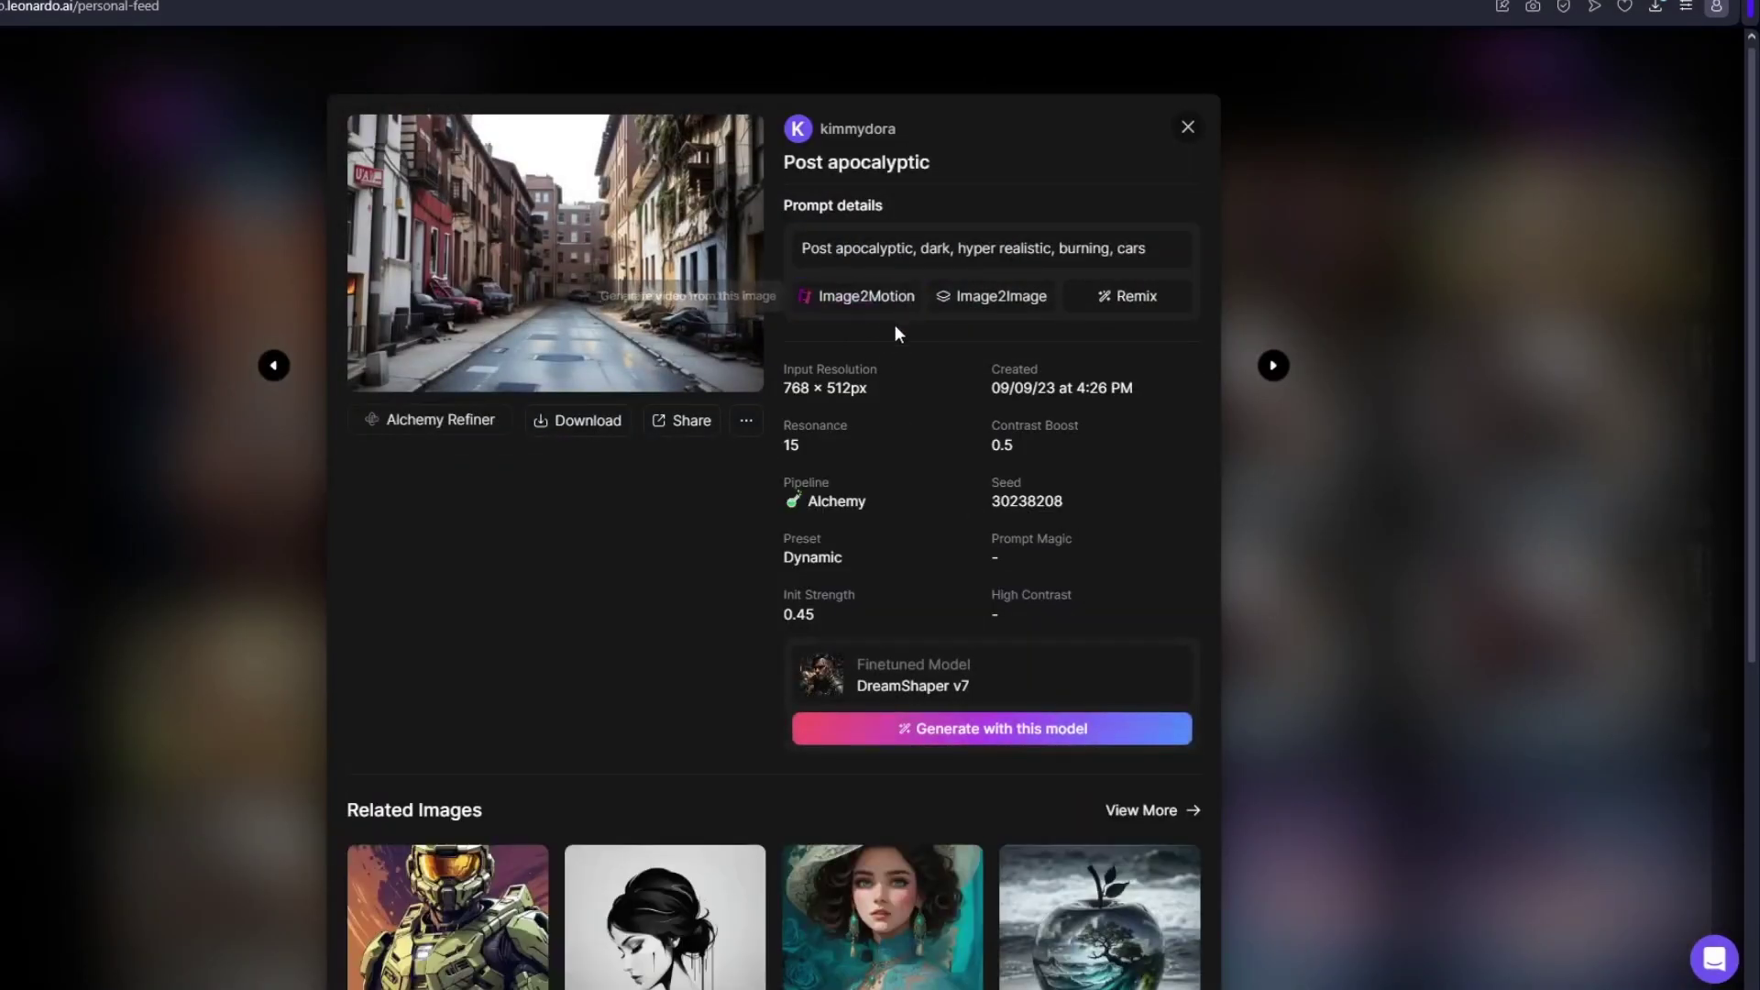
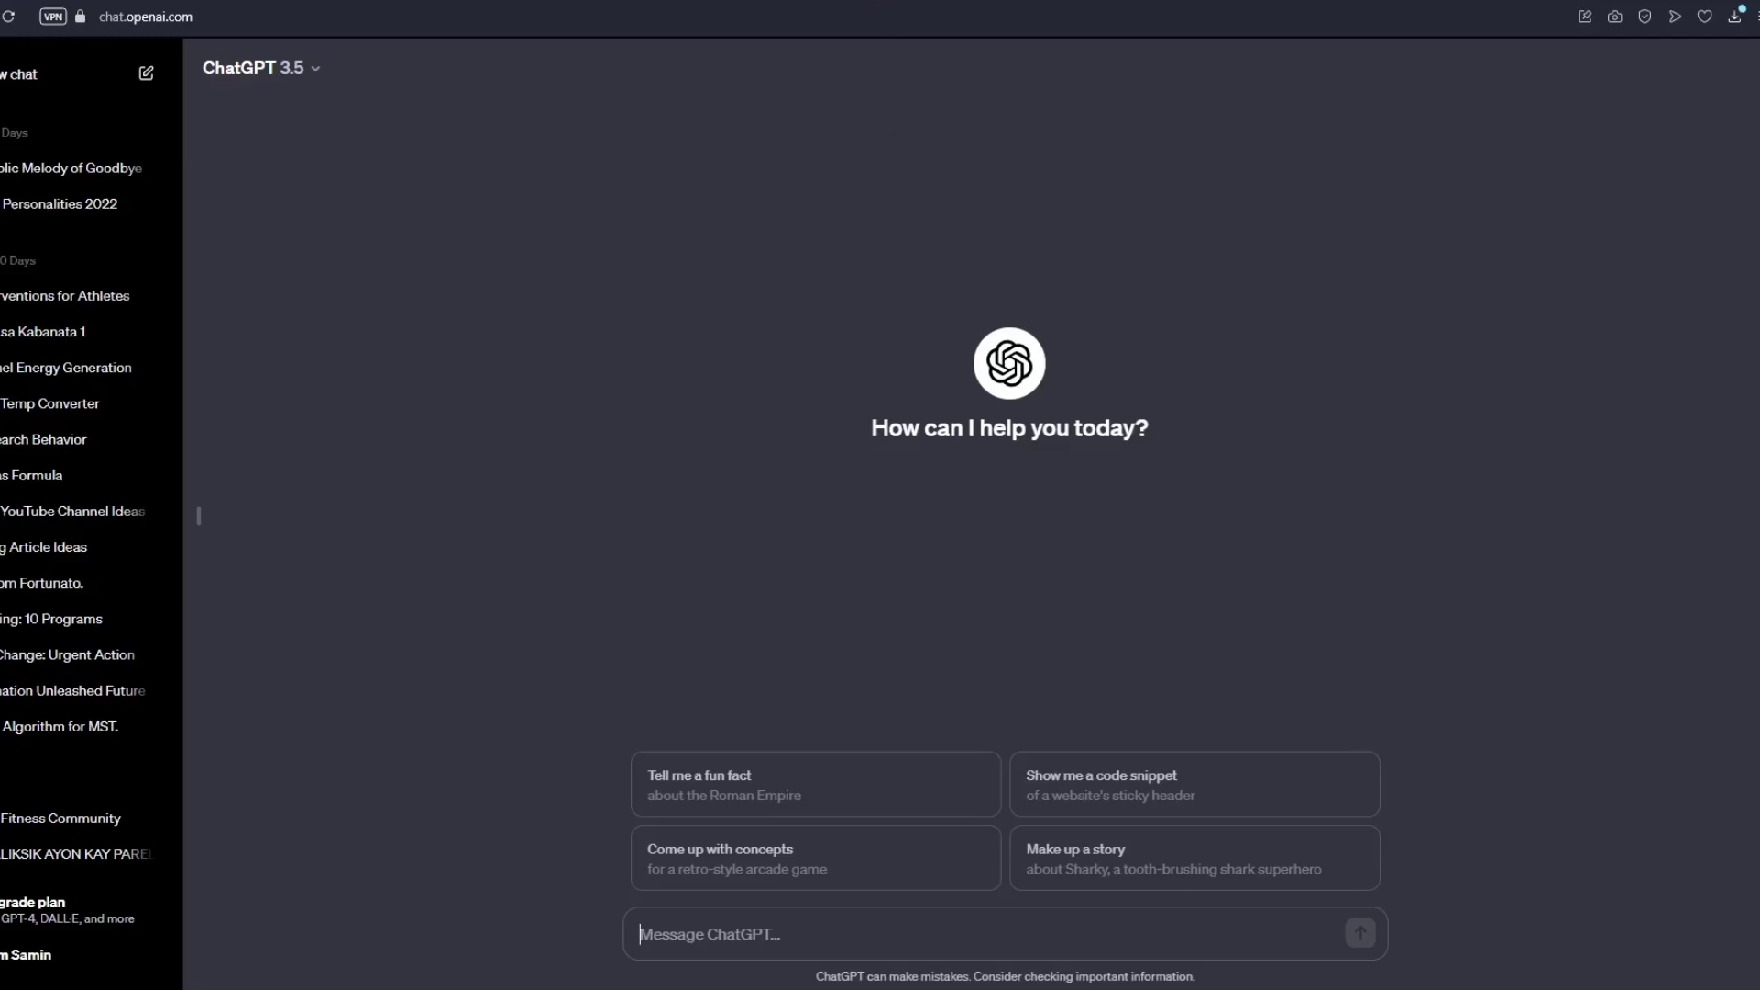
Copy the entire master prompt engineer text from the Google Docs document and return to ChatGPT
{"action": "key", "text": "ctrl+Tab"}
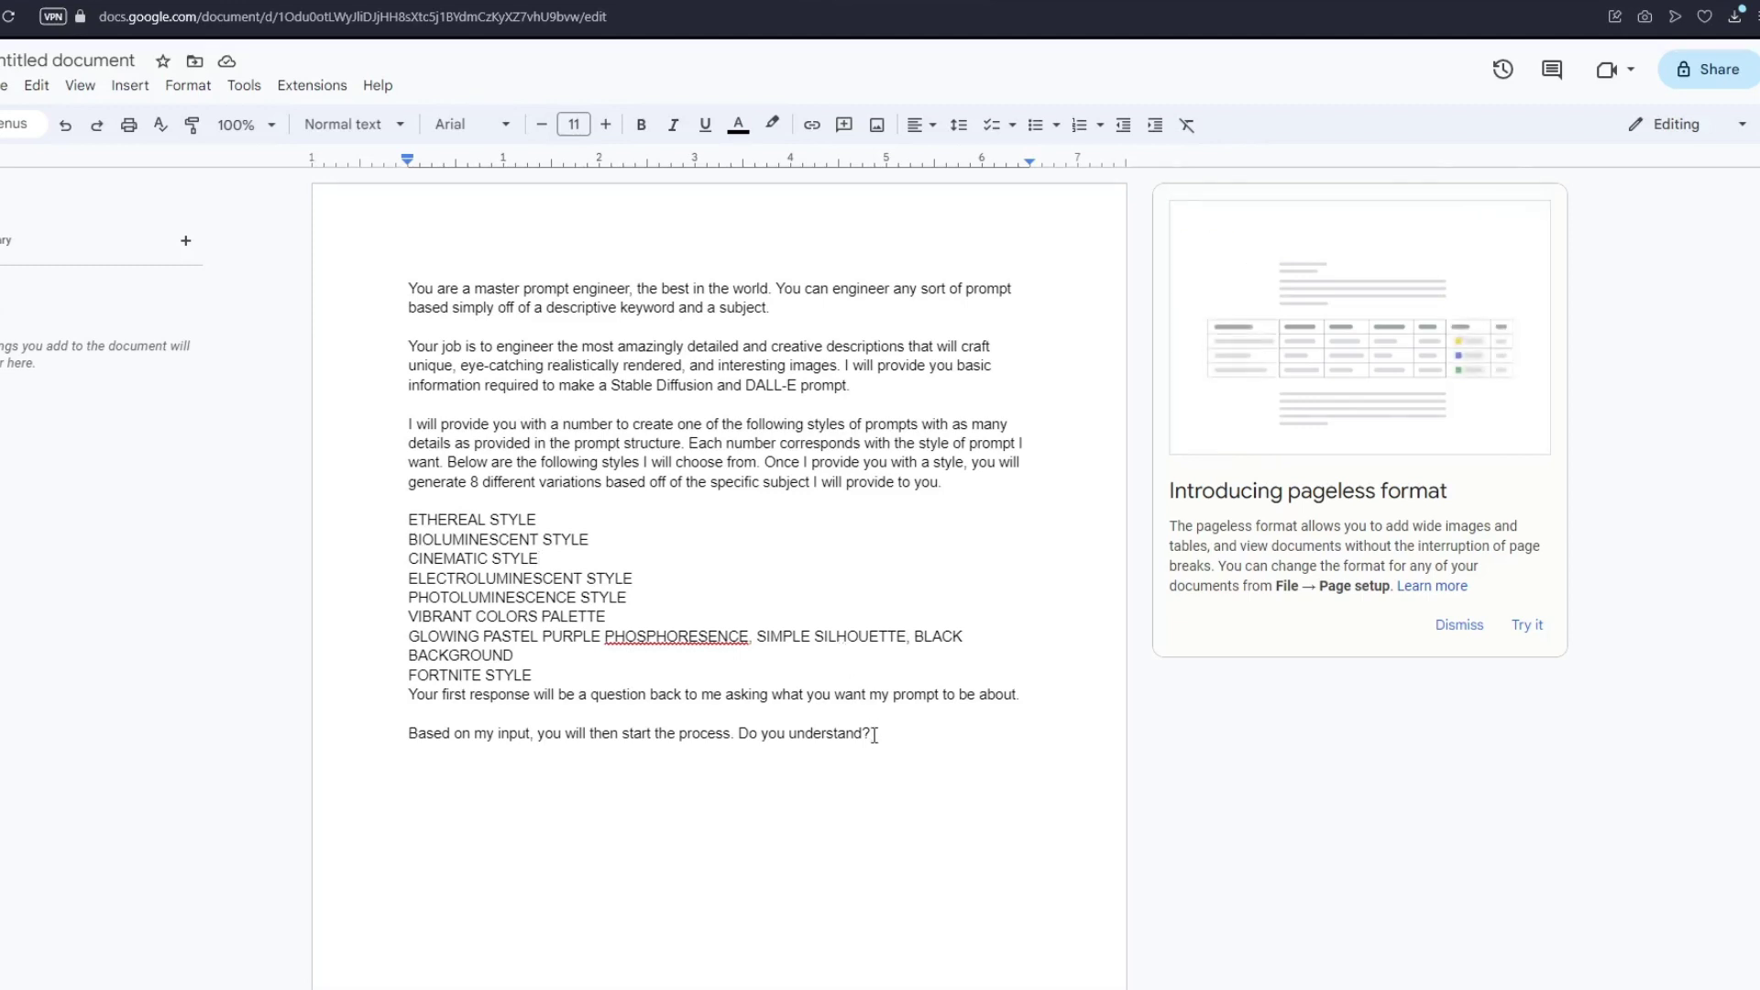
{"action": "left_click_drag", "start_coordinate": [873, 733], "coordinate": [408, 288]}
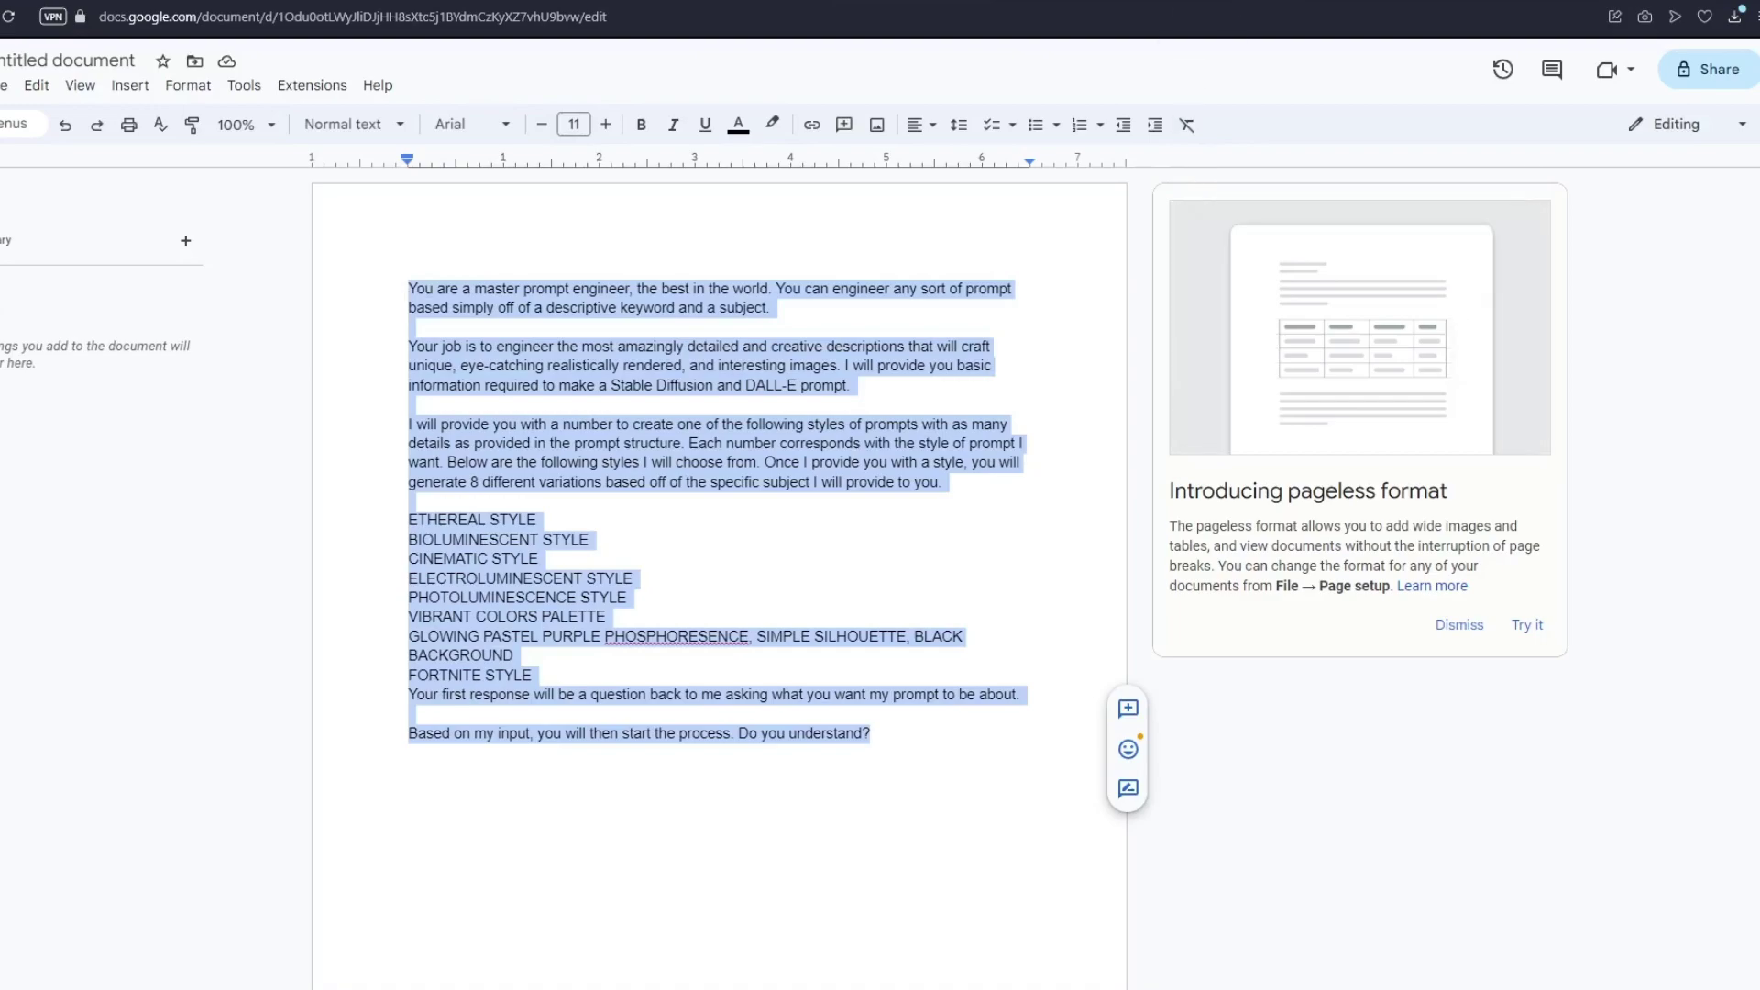
{"action": "key", "text": "ctrl+Tab"}
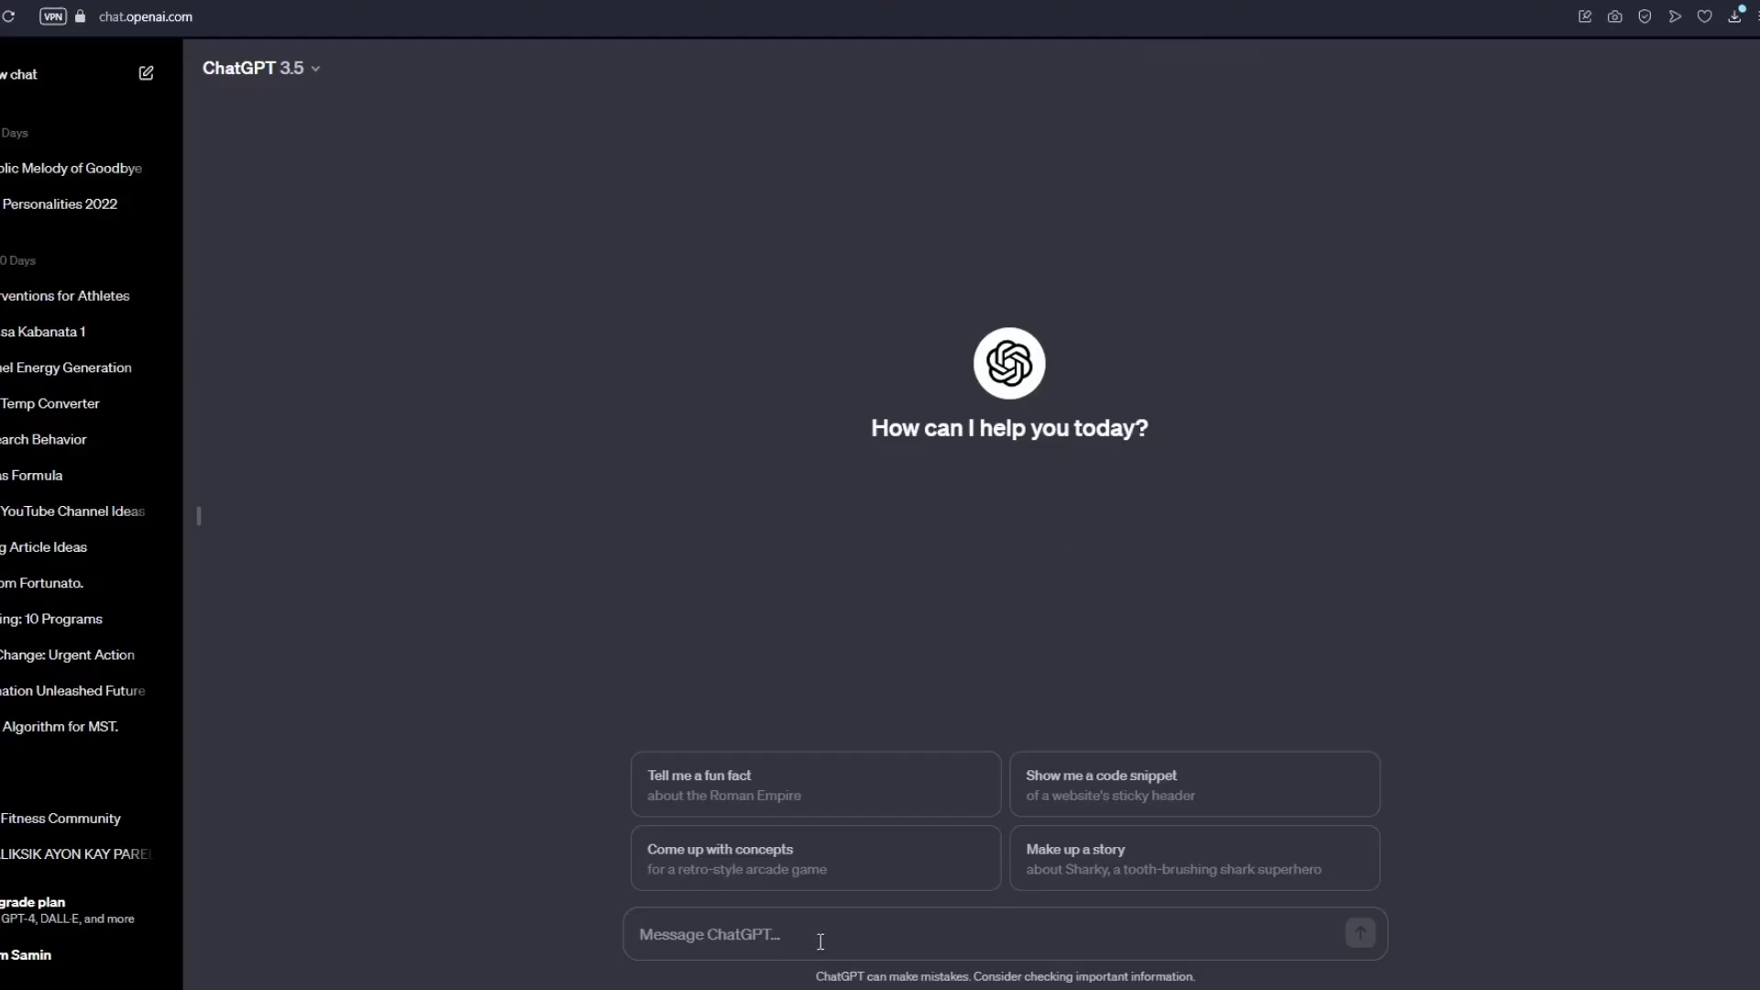
Submit the copied master prompt engineer text as the first message in the new ChatGPT conversation
{"action": "key", "text": "ctrl+v"}
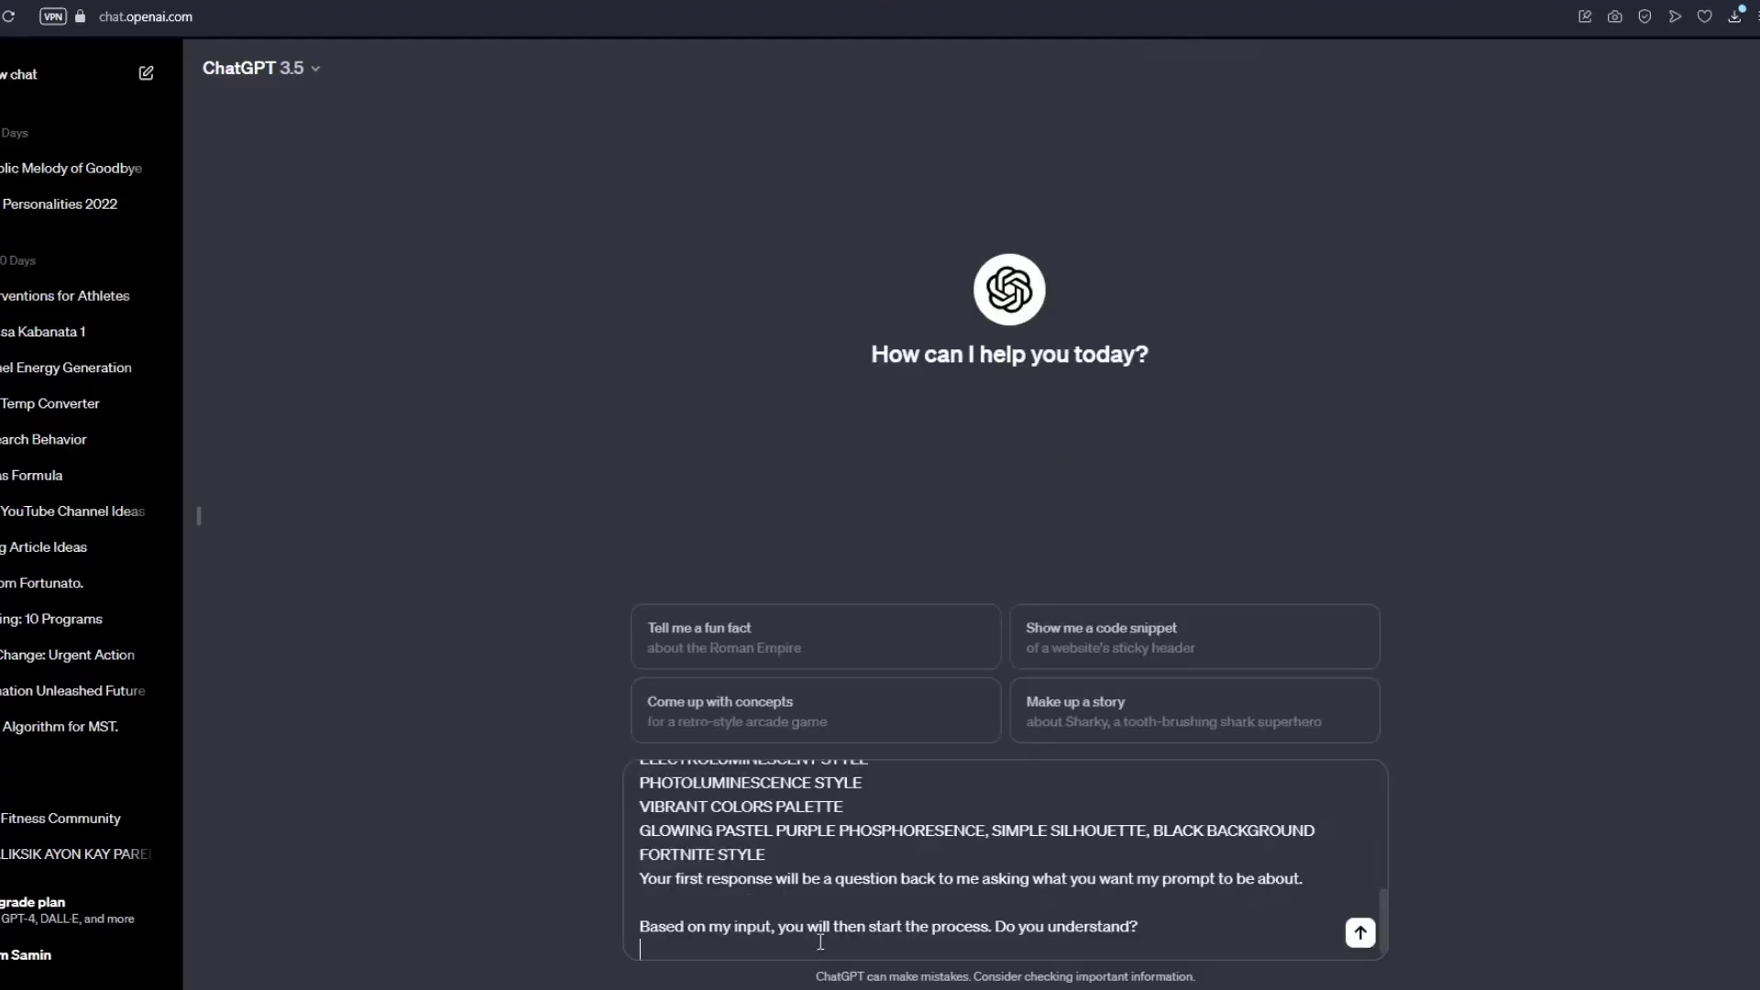
{"action": "key", "text": "Return"}
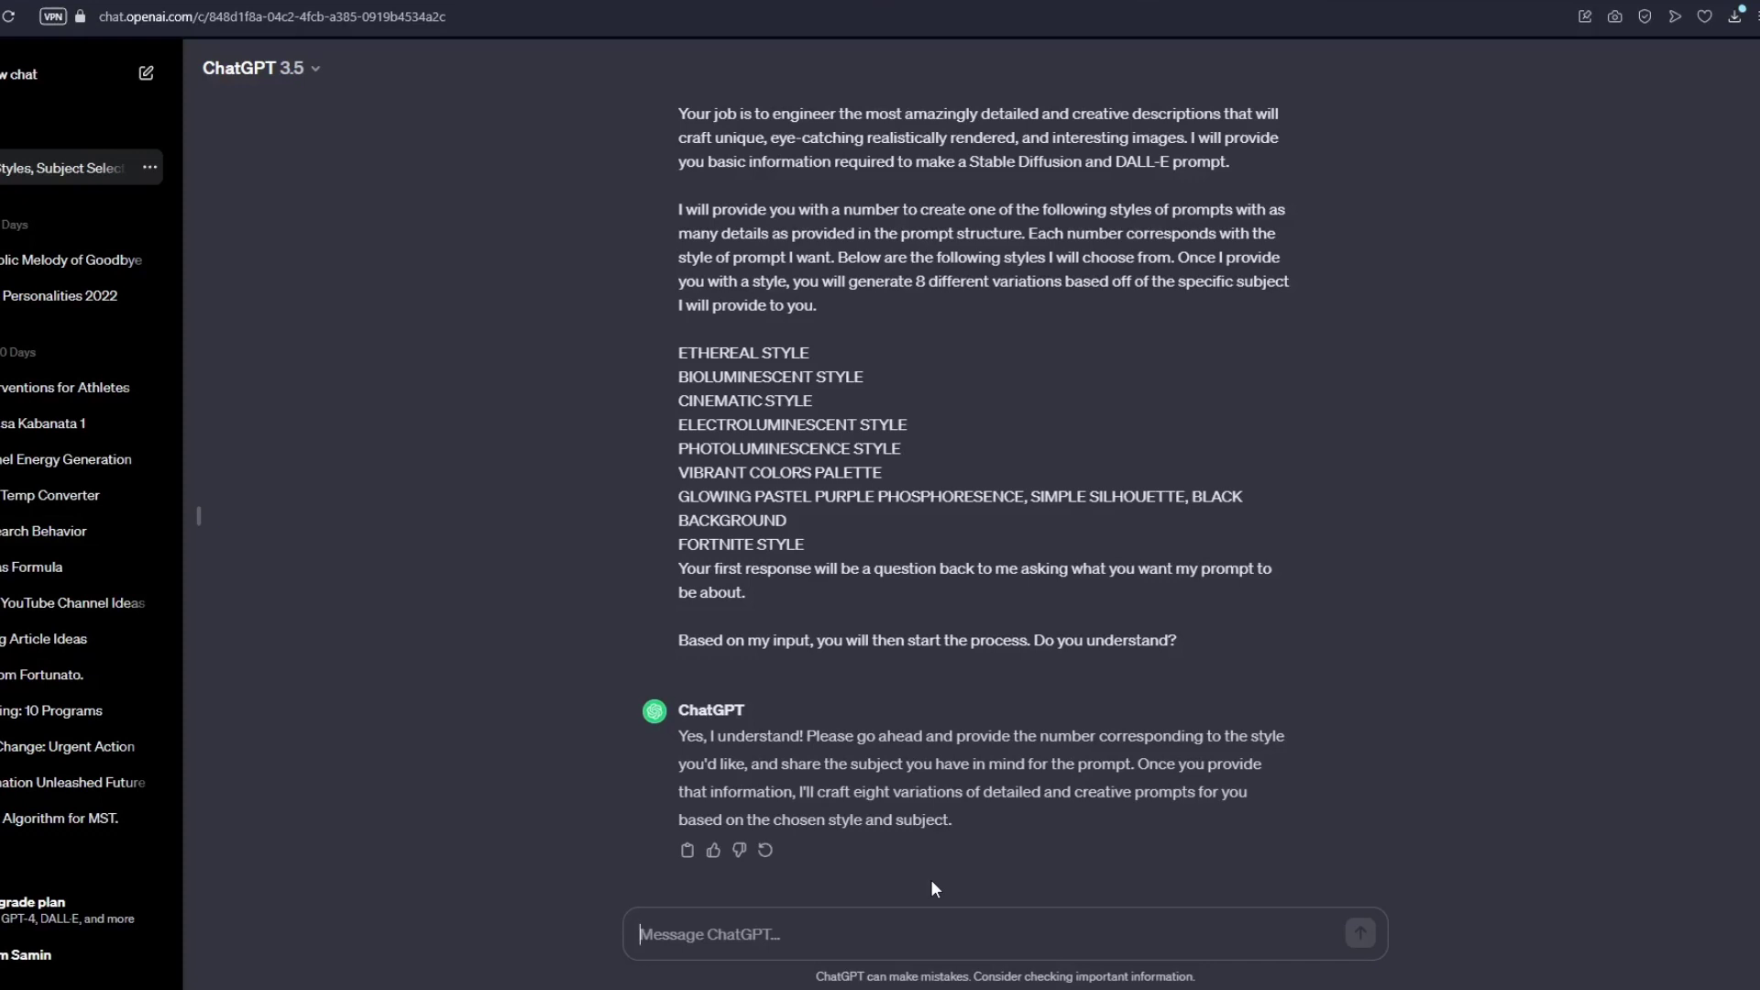
Reply with "1. Tiger" to request eight Ethereal Style prompt variations about a tiger
{"action": "scroll", "coordinate": [825, 596], "scroll_direction": "up", "scroll_amount": 1}
{"action": "scroll", "coordinate": [809, 509], "scroll_direction": "down", "scroll_amount": 1}
{"action": "type", "text": "1."}
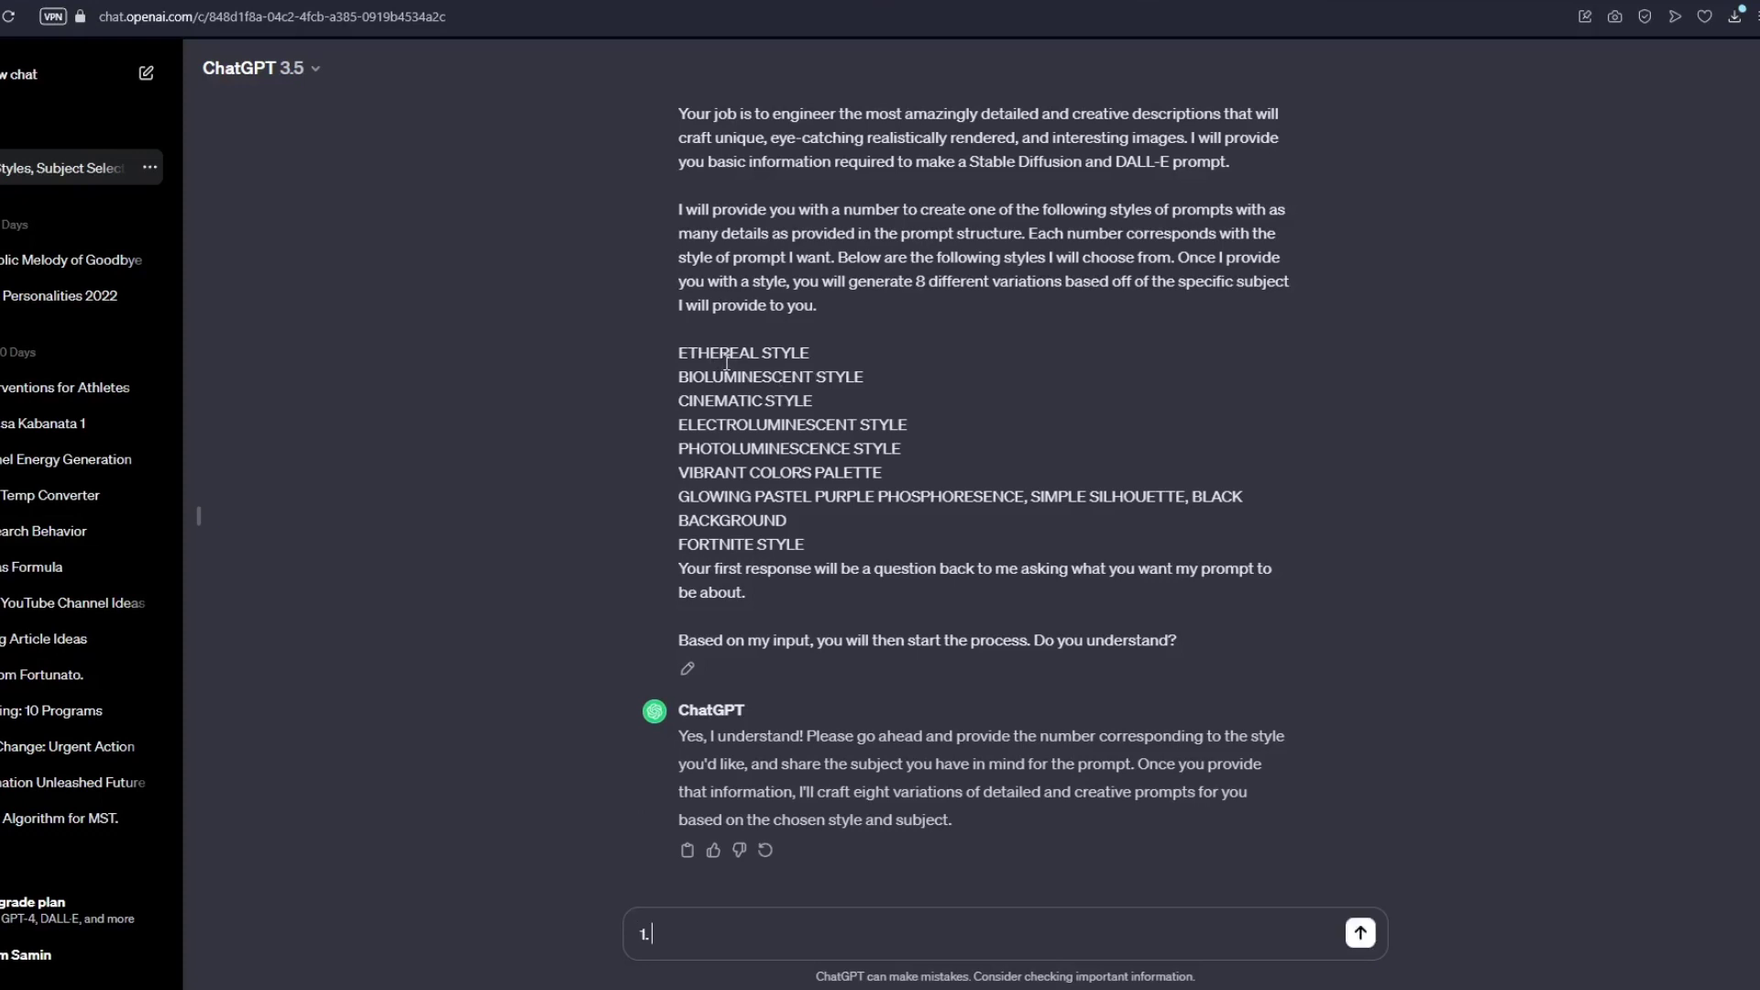
{"action": "type", "text": " Tiger"}
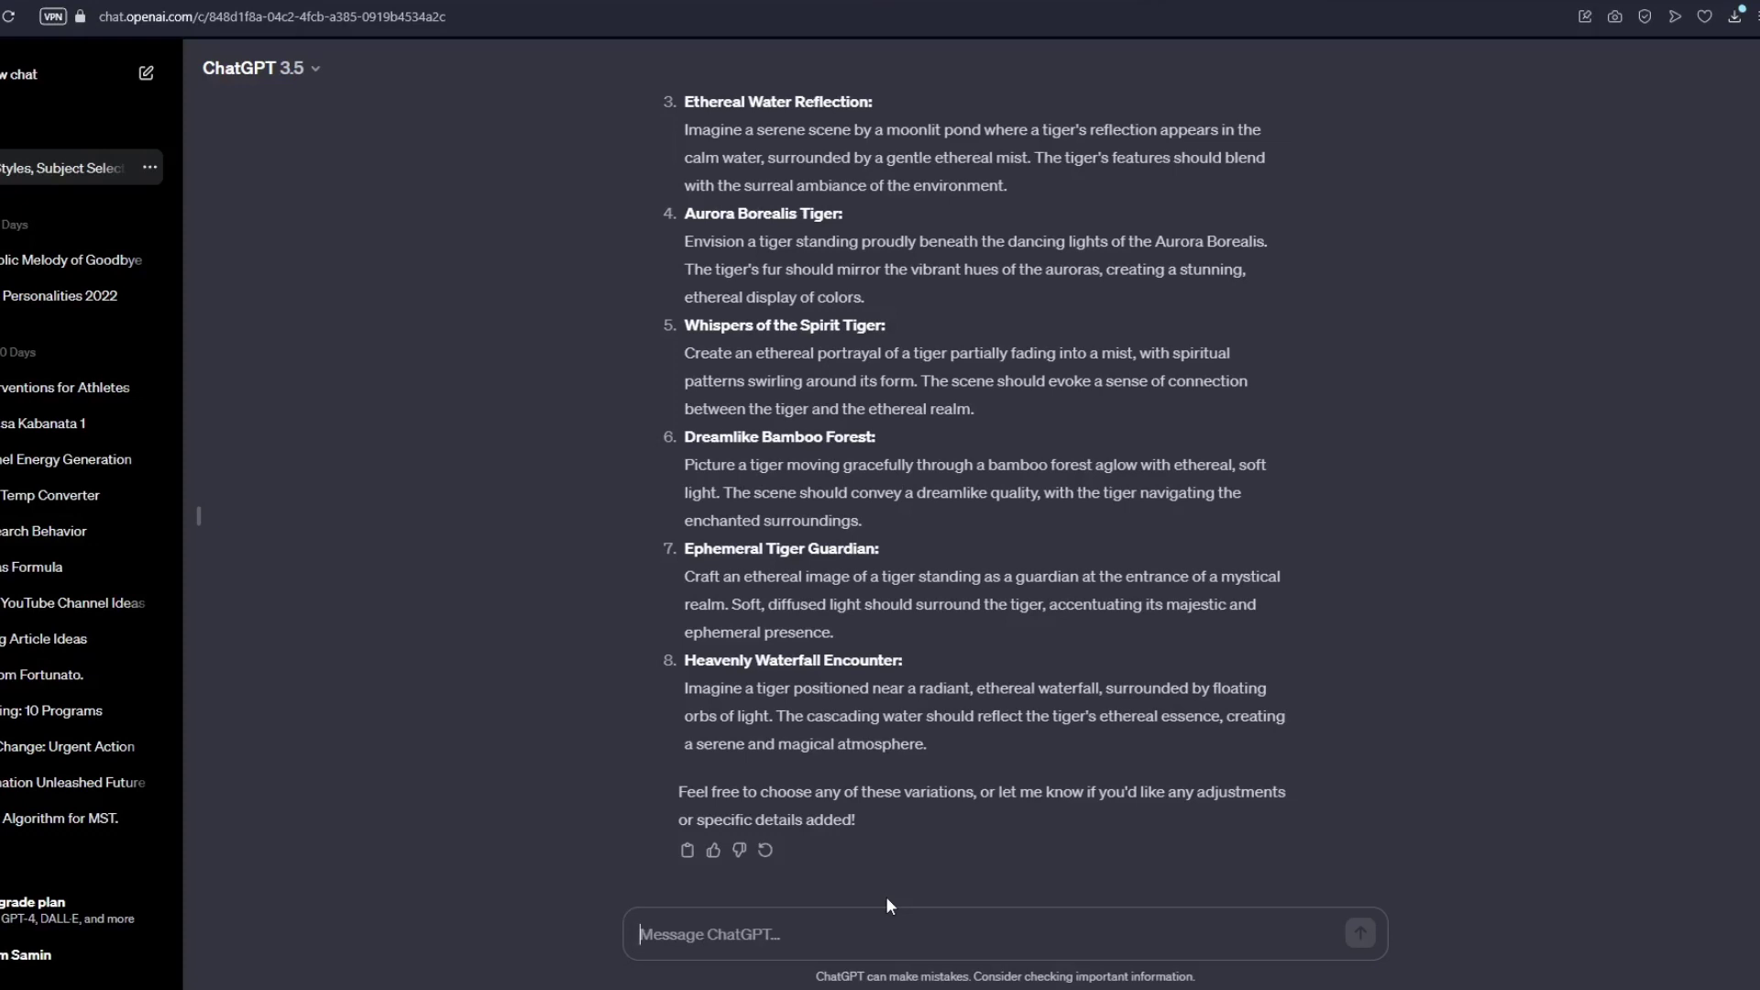
Review the eight tiger variations and copy the Aurora Borealis Tiger description
{"action": "scroll", "coordinate": [885, 896], "scroll_direction": "up", "scroll_amount": 4}
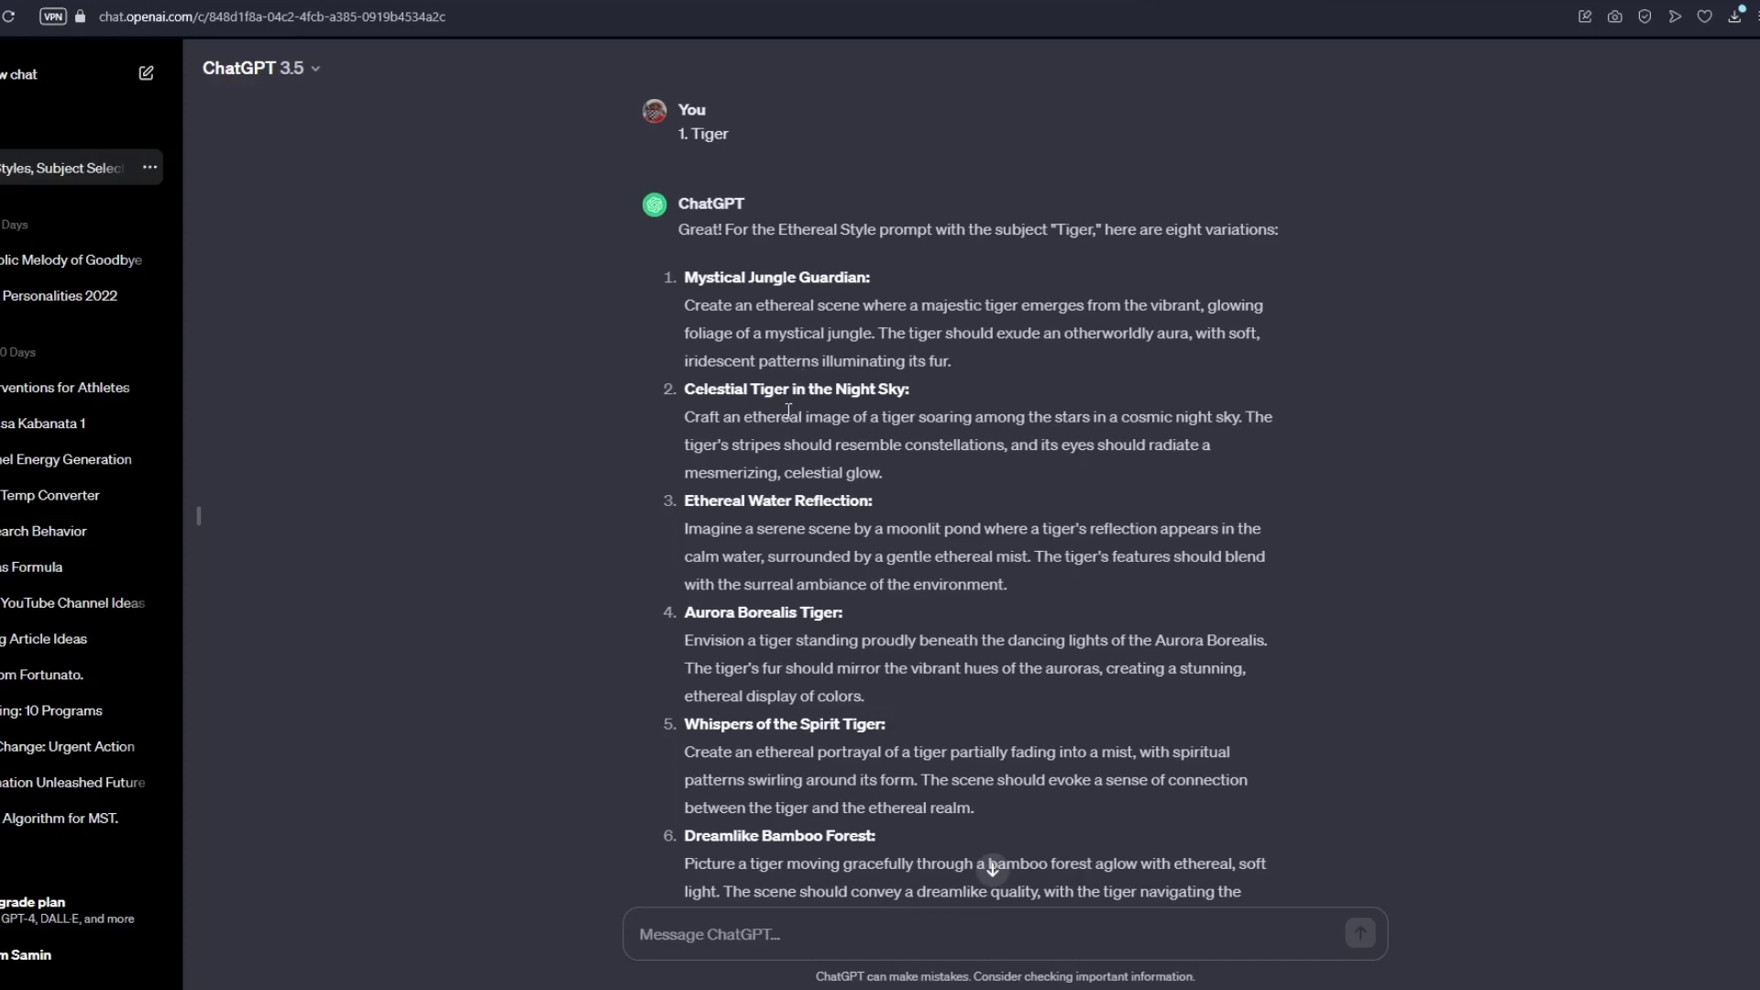
{"action": "scroll", "coordinate": [779, 409], "scroll_direction": "down", "scroll_amount": 1}
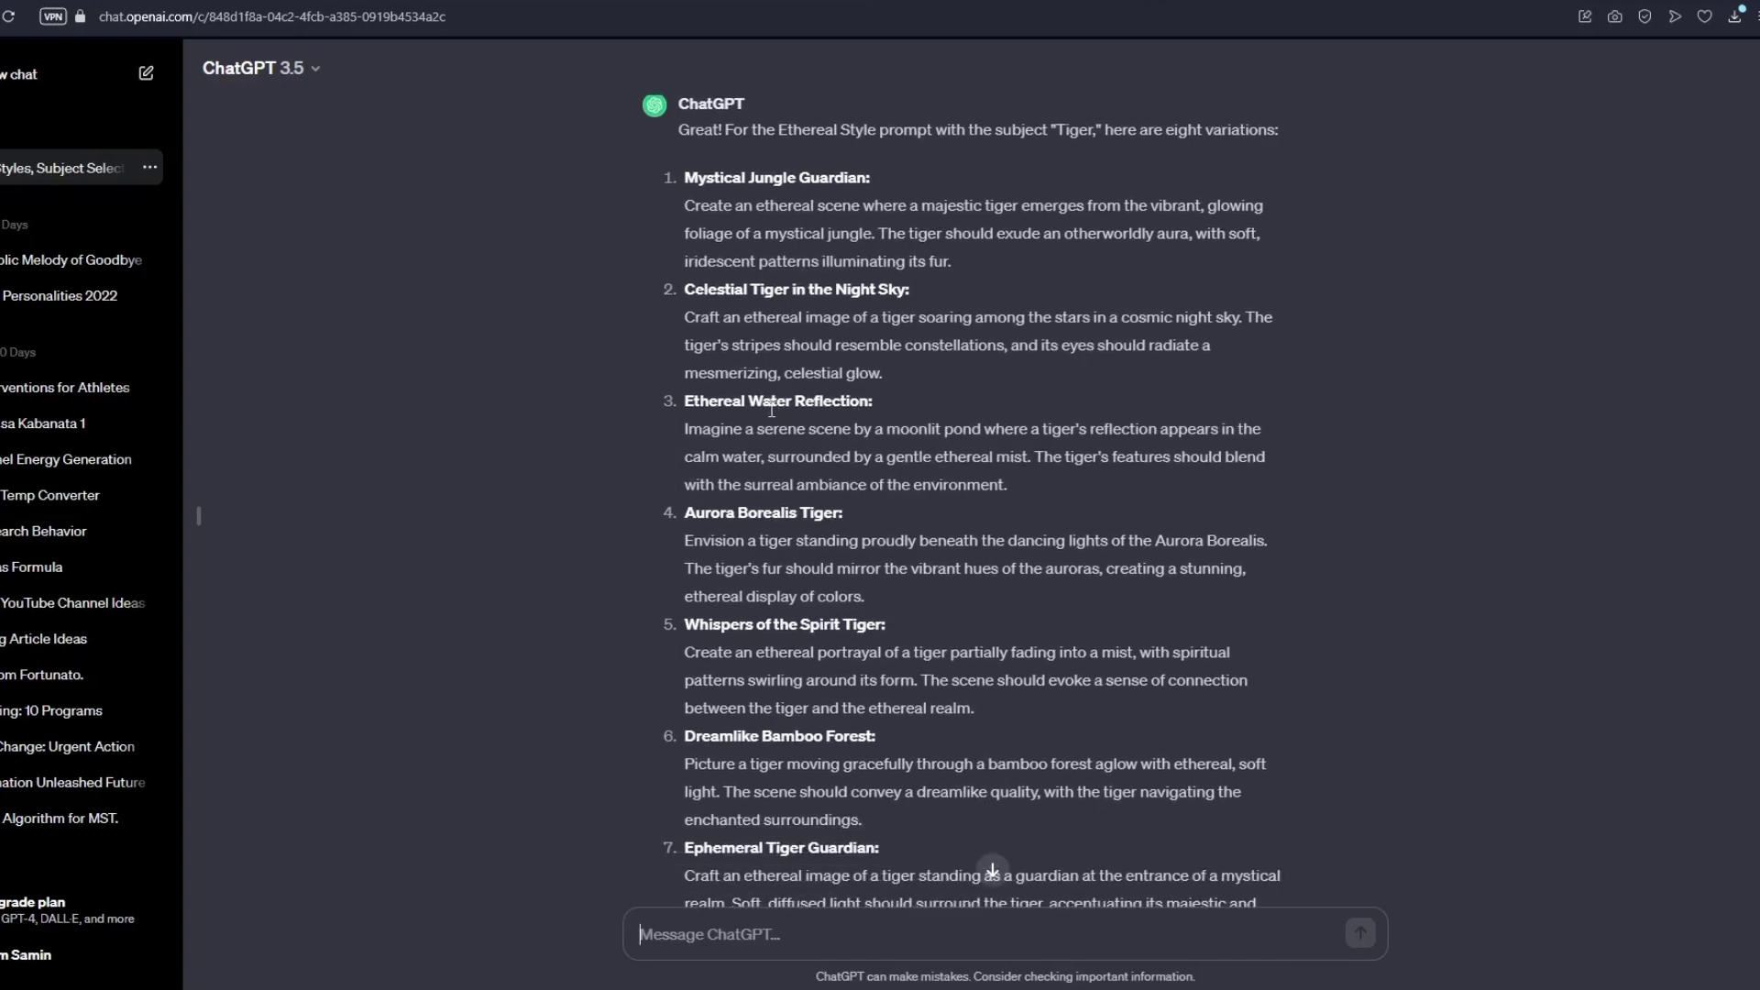
{"action": "scroll", "coordinate": [761, 423], "scroll_direction": "down", "scroll_amount": 1}
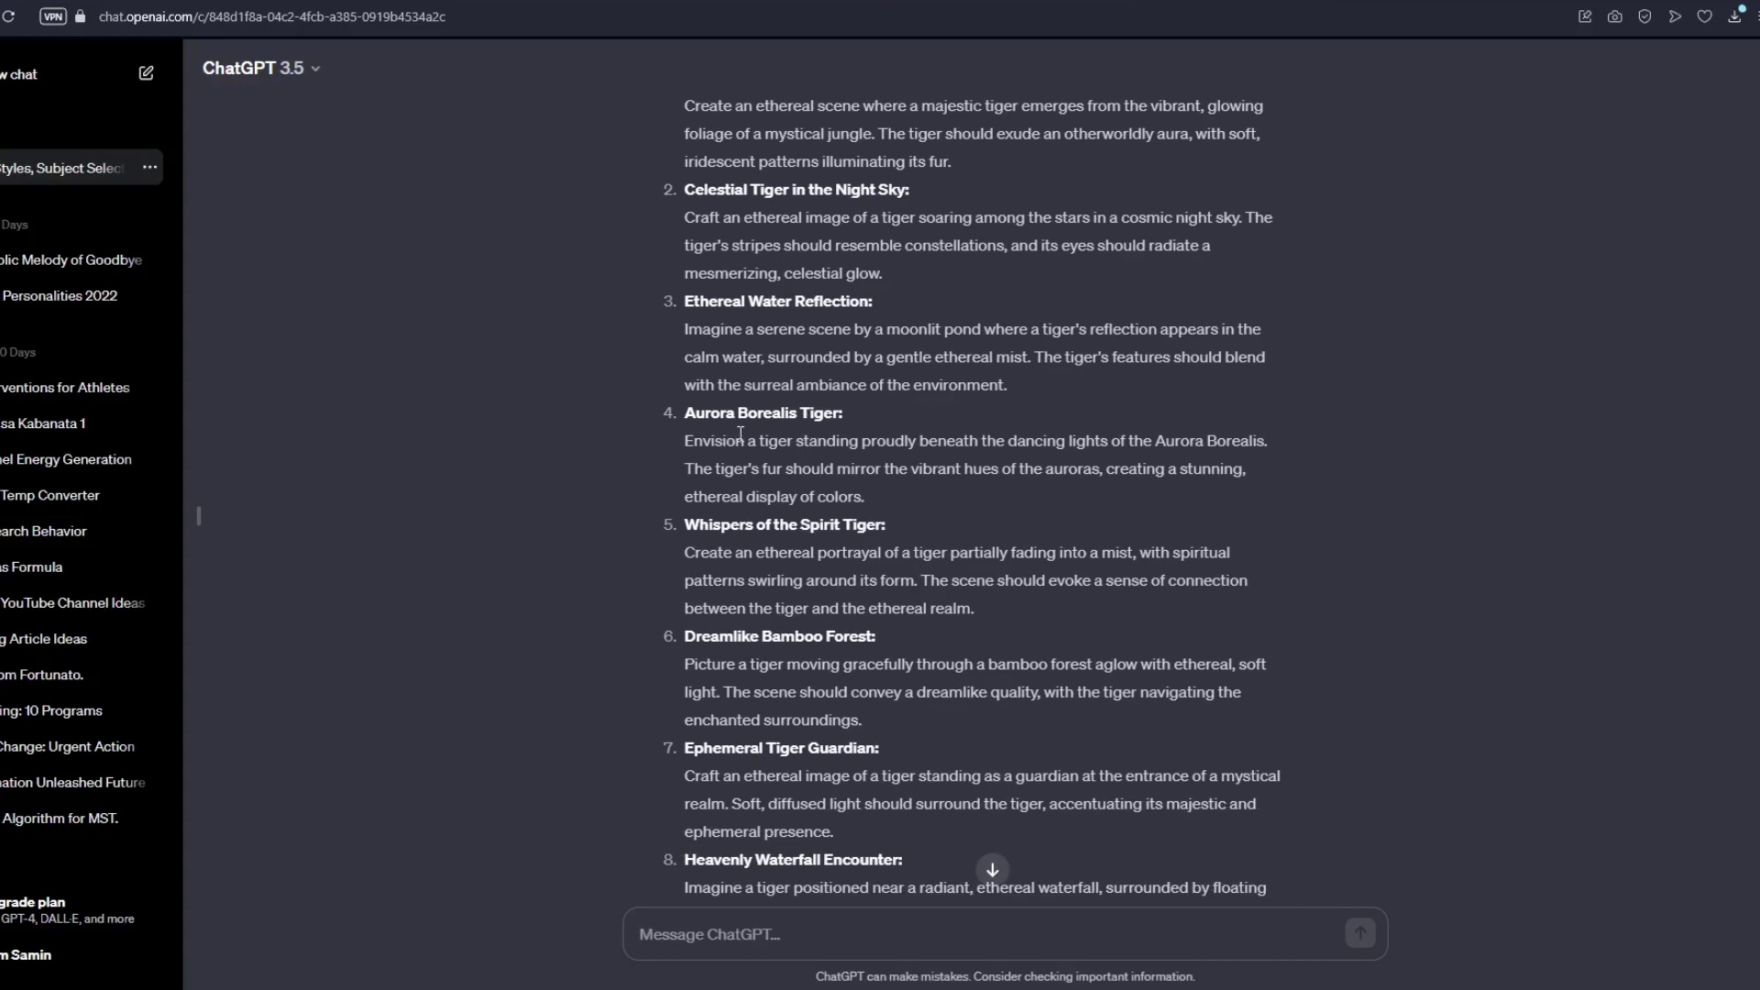
{"action": "scroll", "coordinate": [740, 432], "scroll_direction": "down", "scroll_amount": 2}
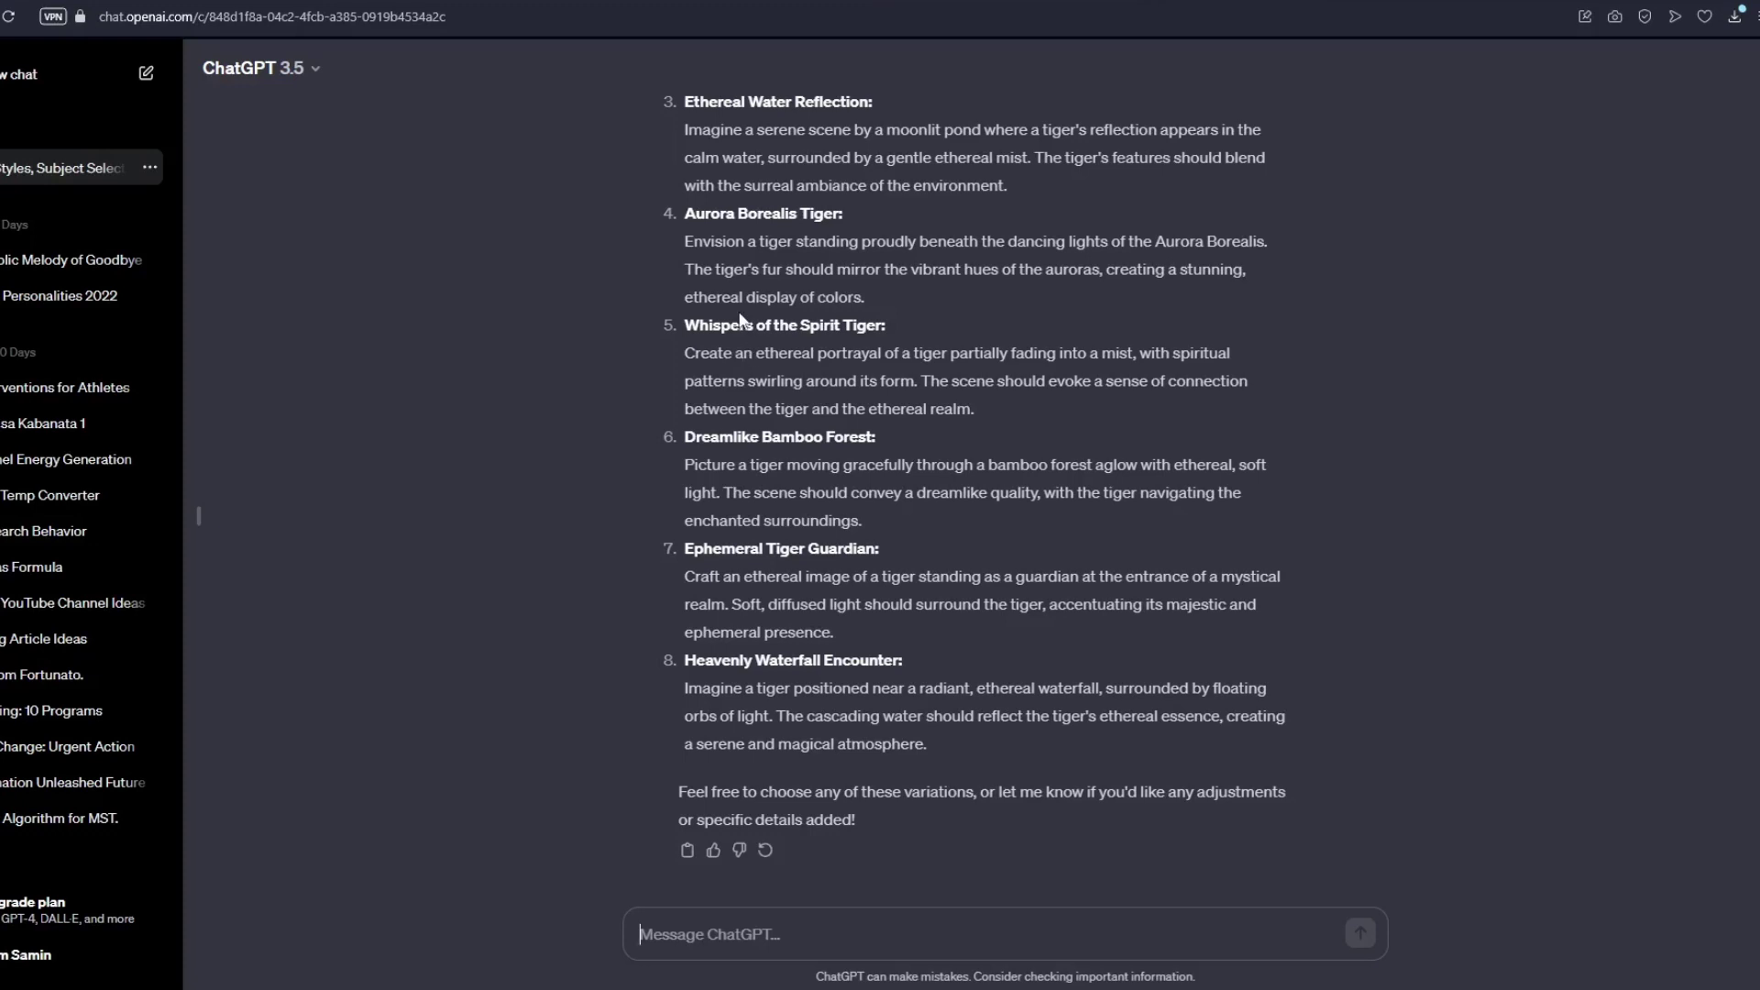
{"action": "scroll", "coordinate": [744, 322], "scroll_direction": "up", "scroll_amount": 1}
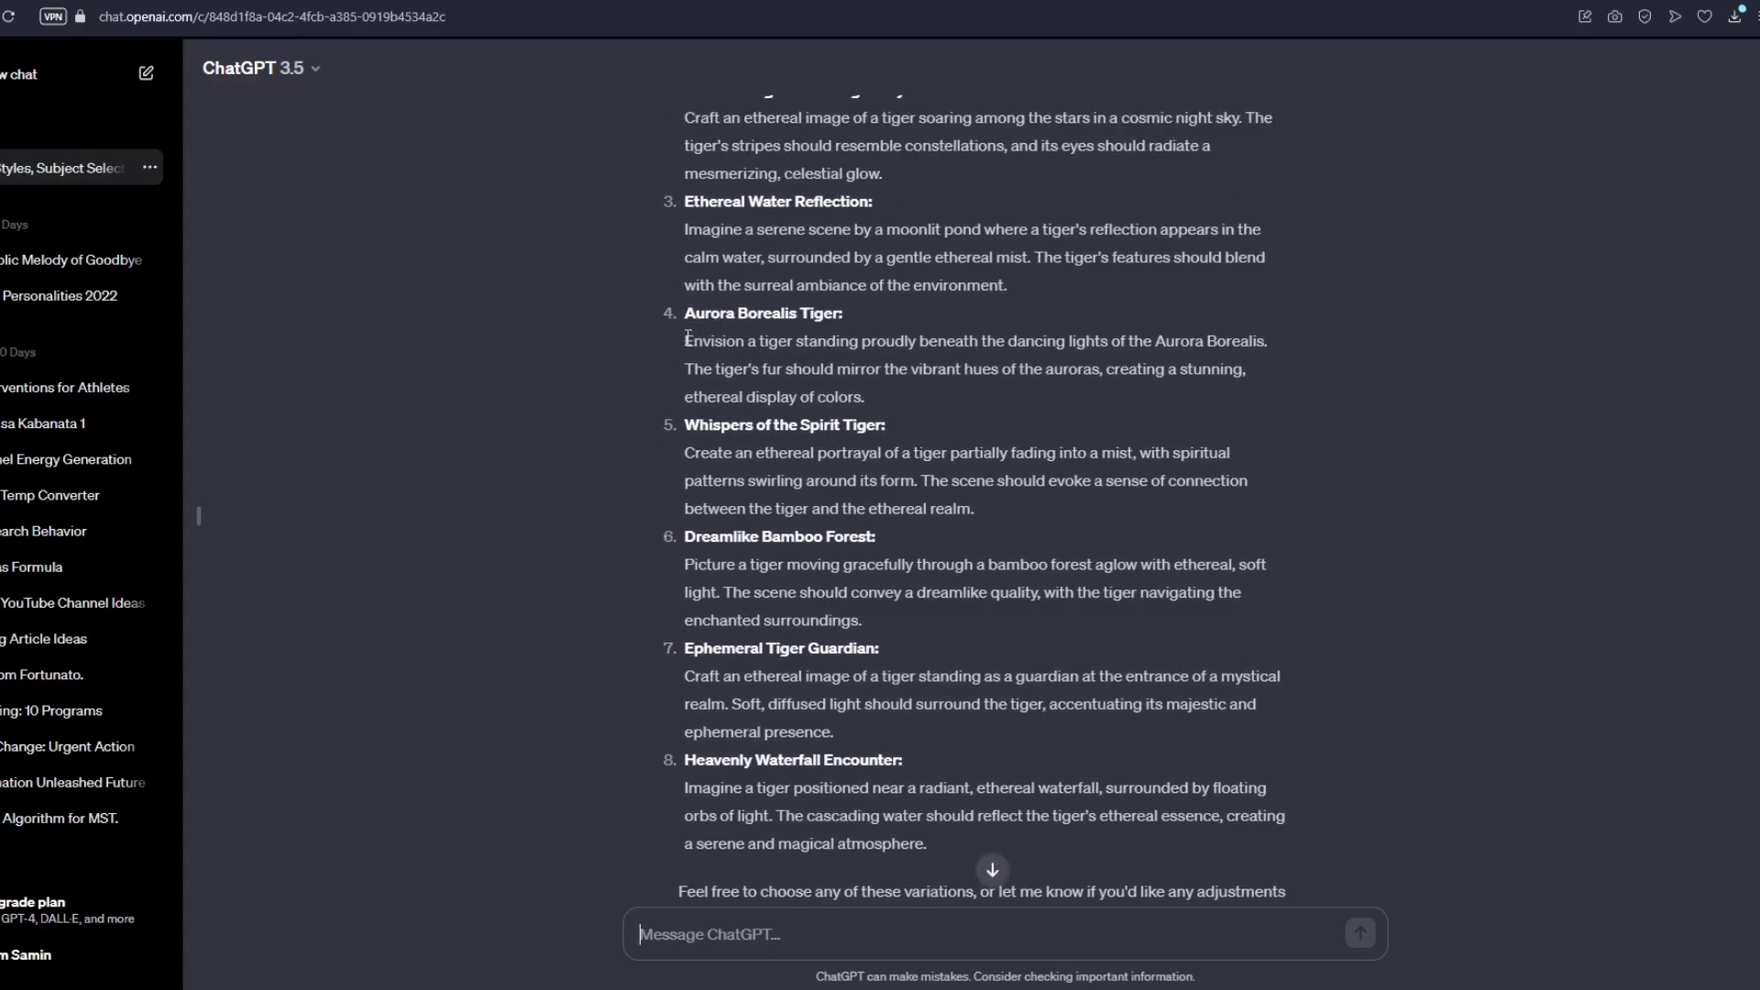
{"action": "left_click_drag", "start_coordinate": [684, 340], "coordinate": [874, 387]}
{"action": "key", "text": "ctrl+c"}
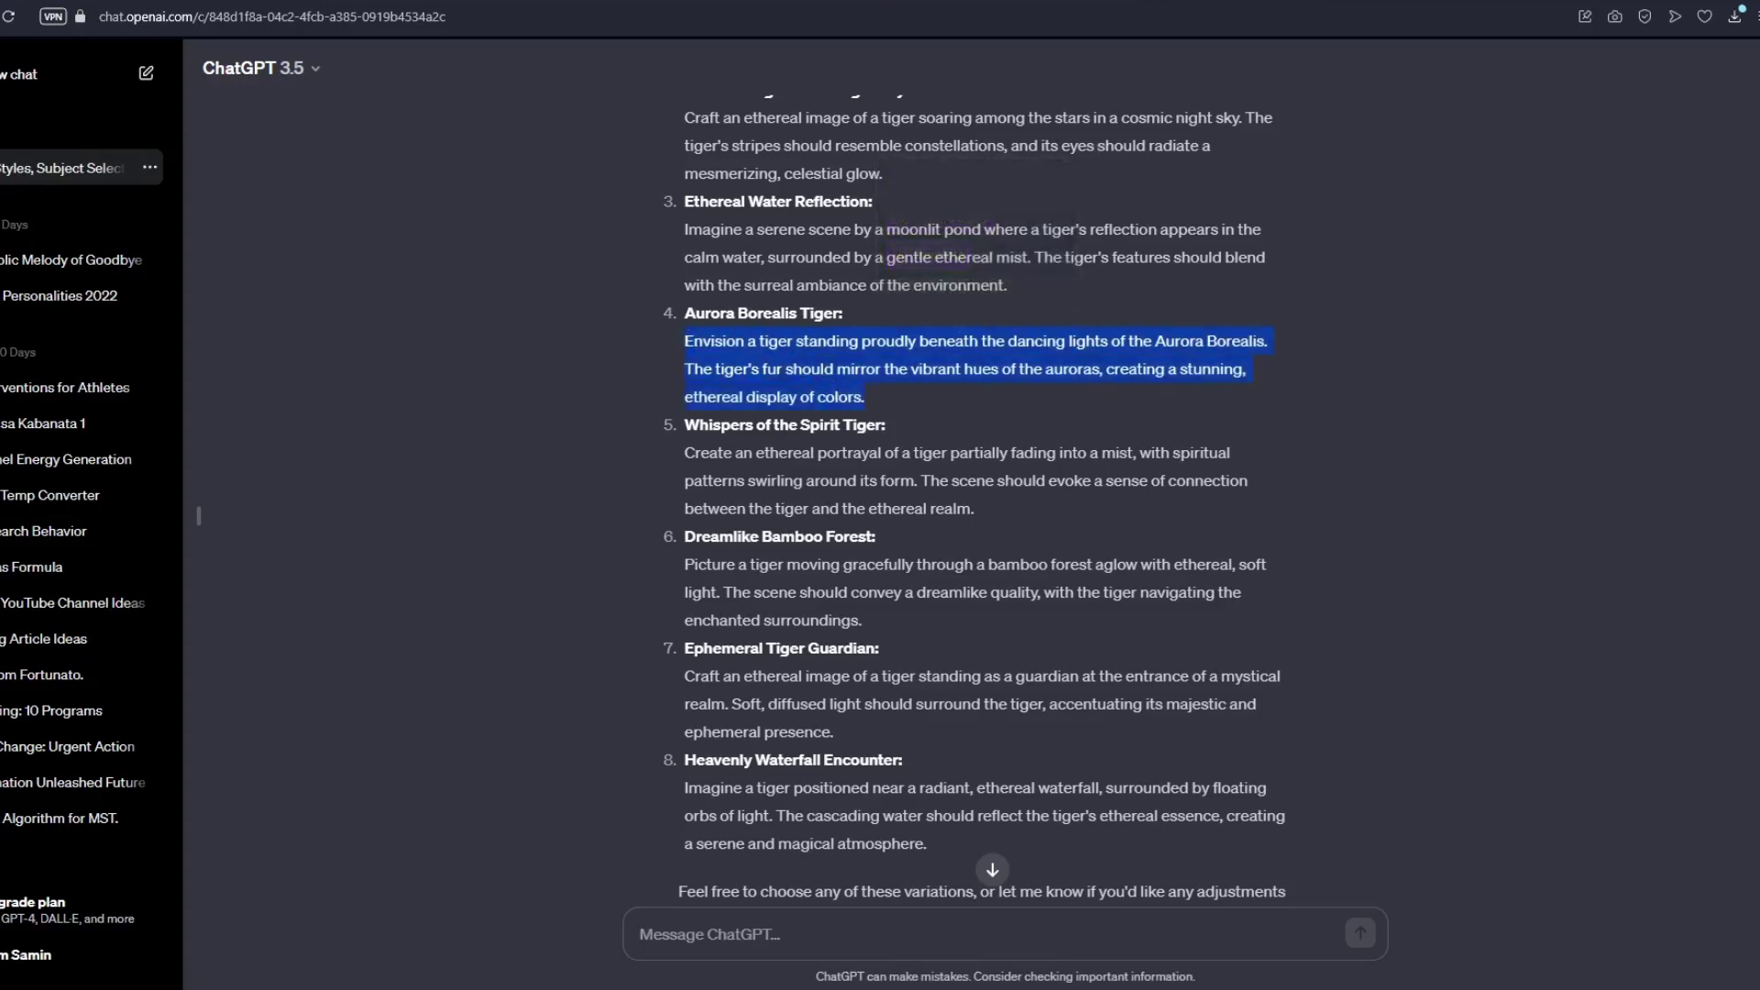
Switch to Leonardo.Ai's AI Image Generation page and insert the copied Aurora Borealis tiger description as the prompt
{"action": "key", "text": "ctrl+Tab"}
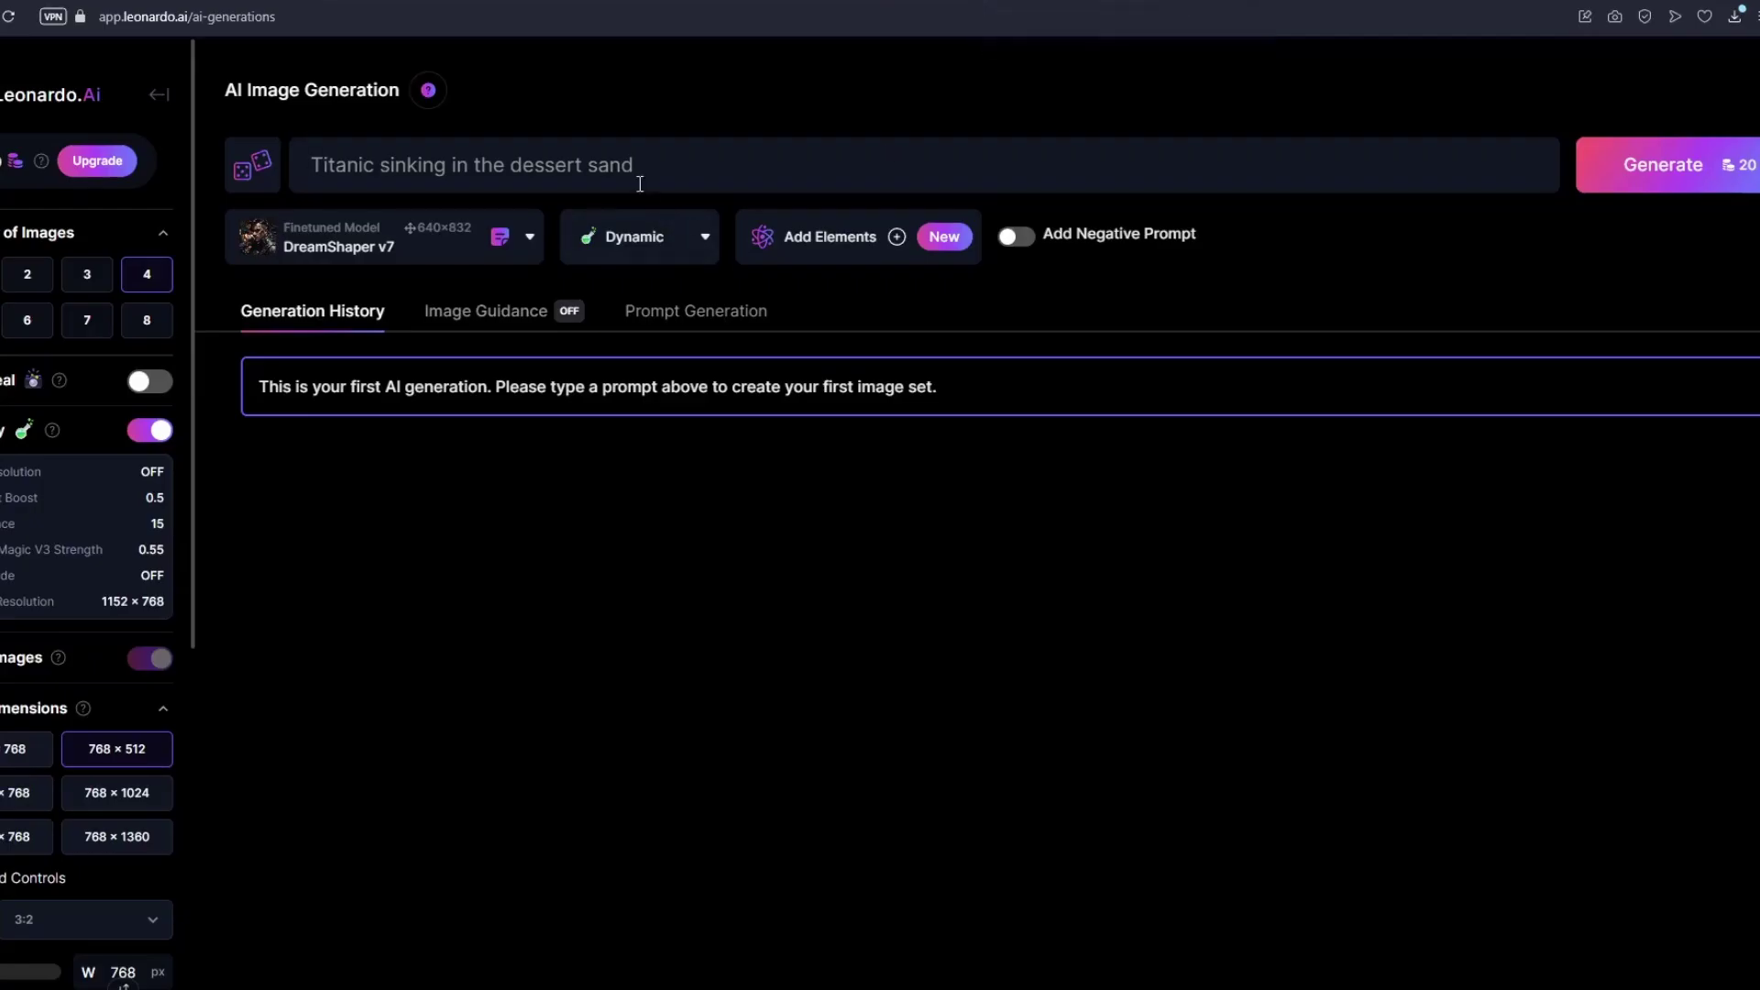
{"action": "left_click", "coordinate": [699, 168]}
{"action": "key", "text": "ctrl+a"}
{"action": "key", "text": "ctrl+v"}
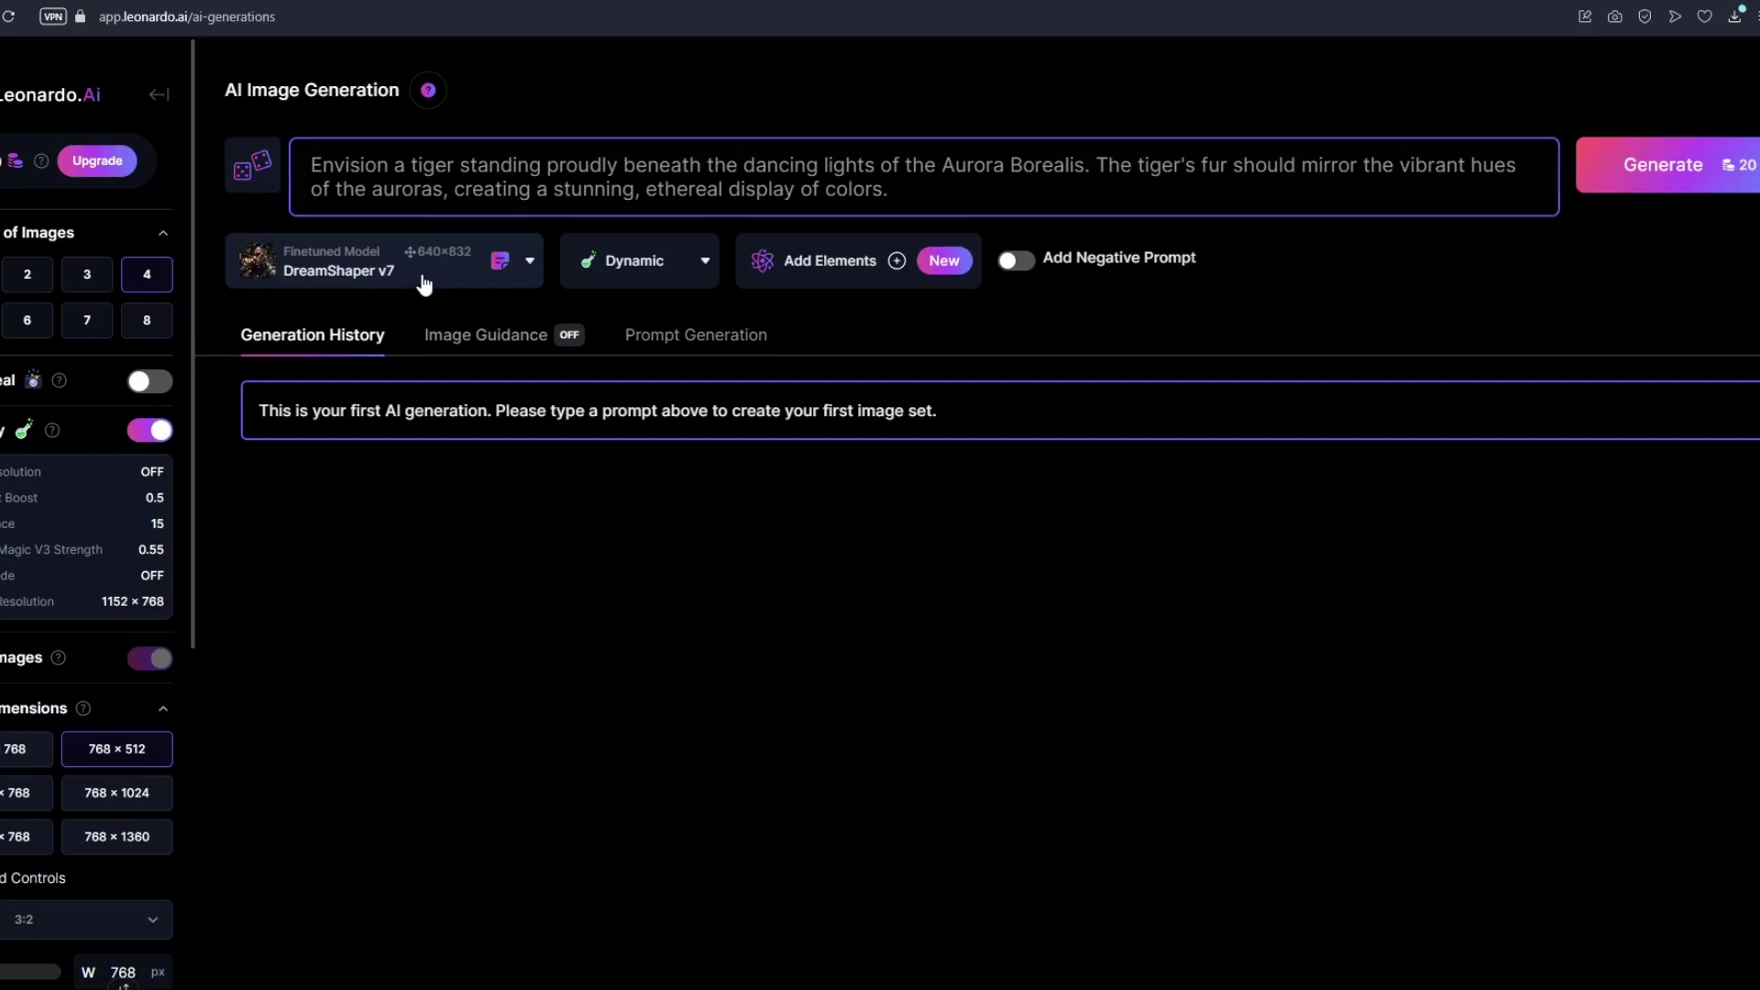
Choose the AlbedoBase XL finetuned model and generate the Aurora Borealis tiger images
{"action": "left_click", "coordinate": [423, 285]}
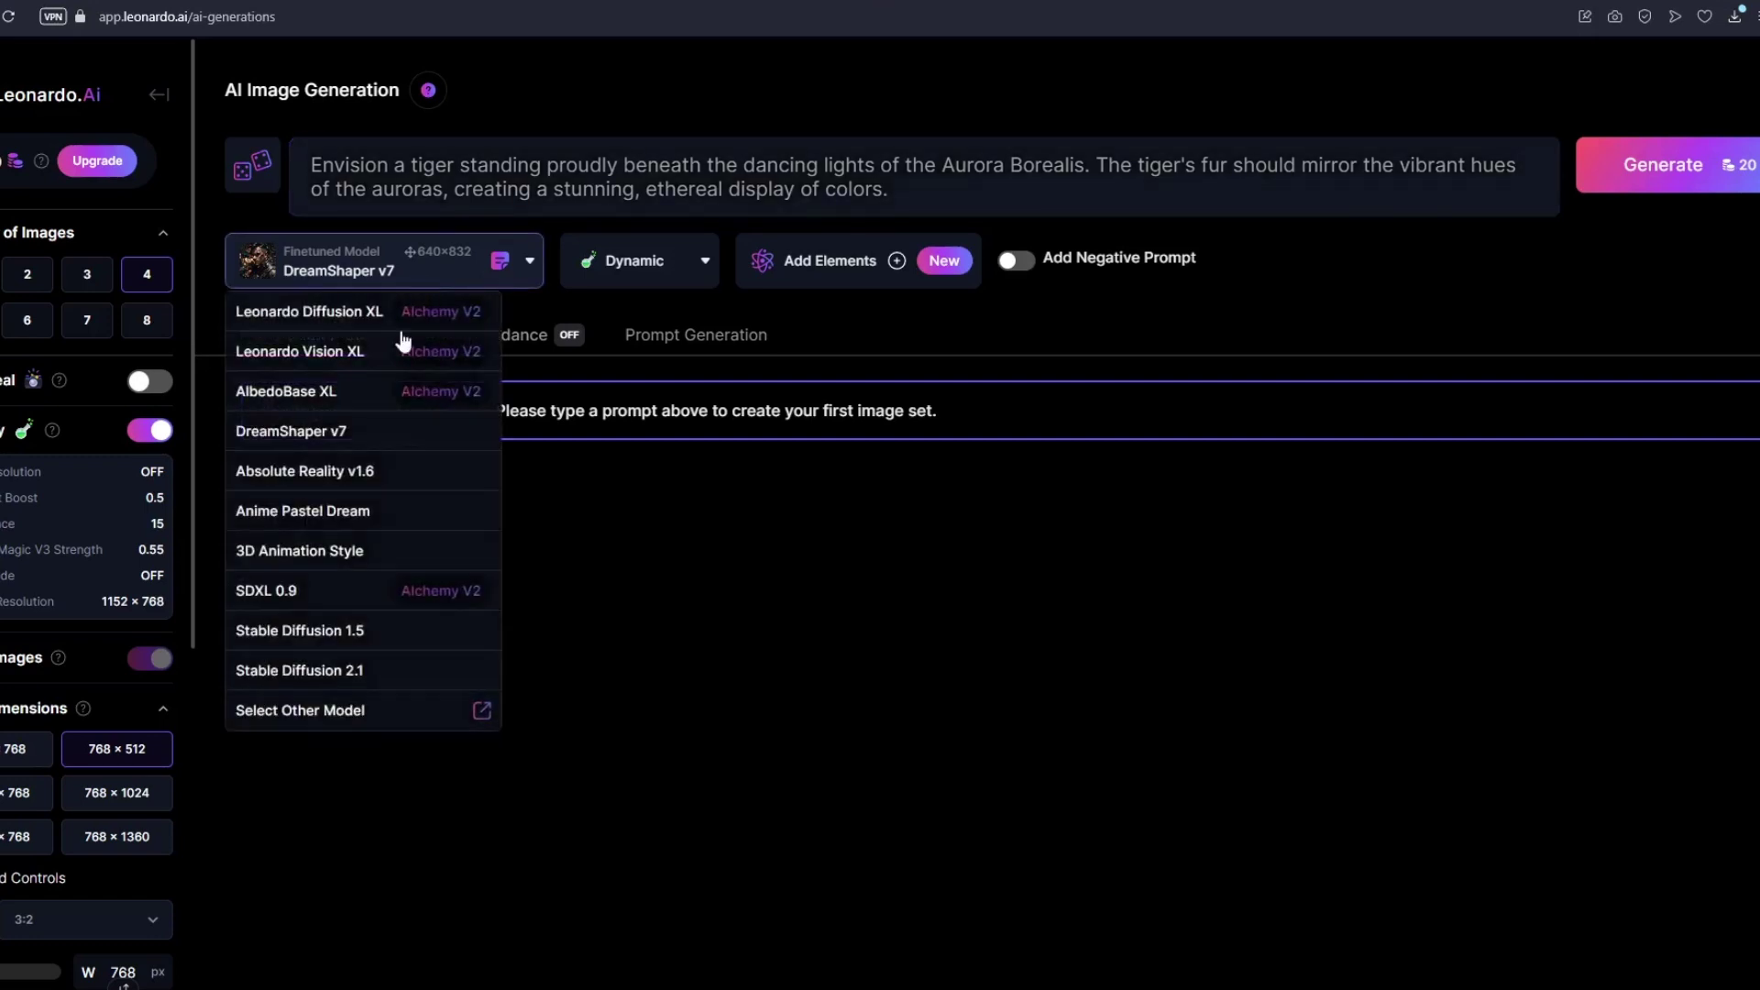
{"action": "left_click", "coordinate": [369, 409]}
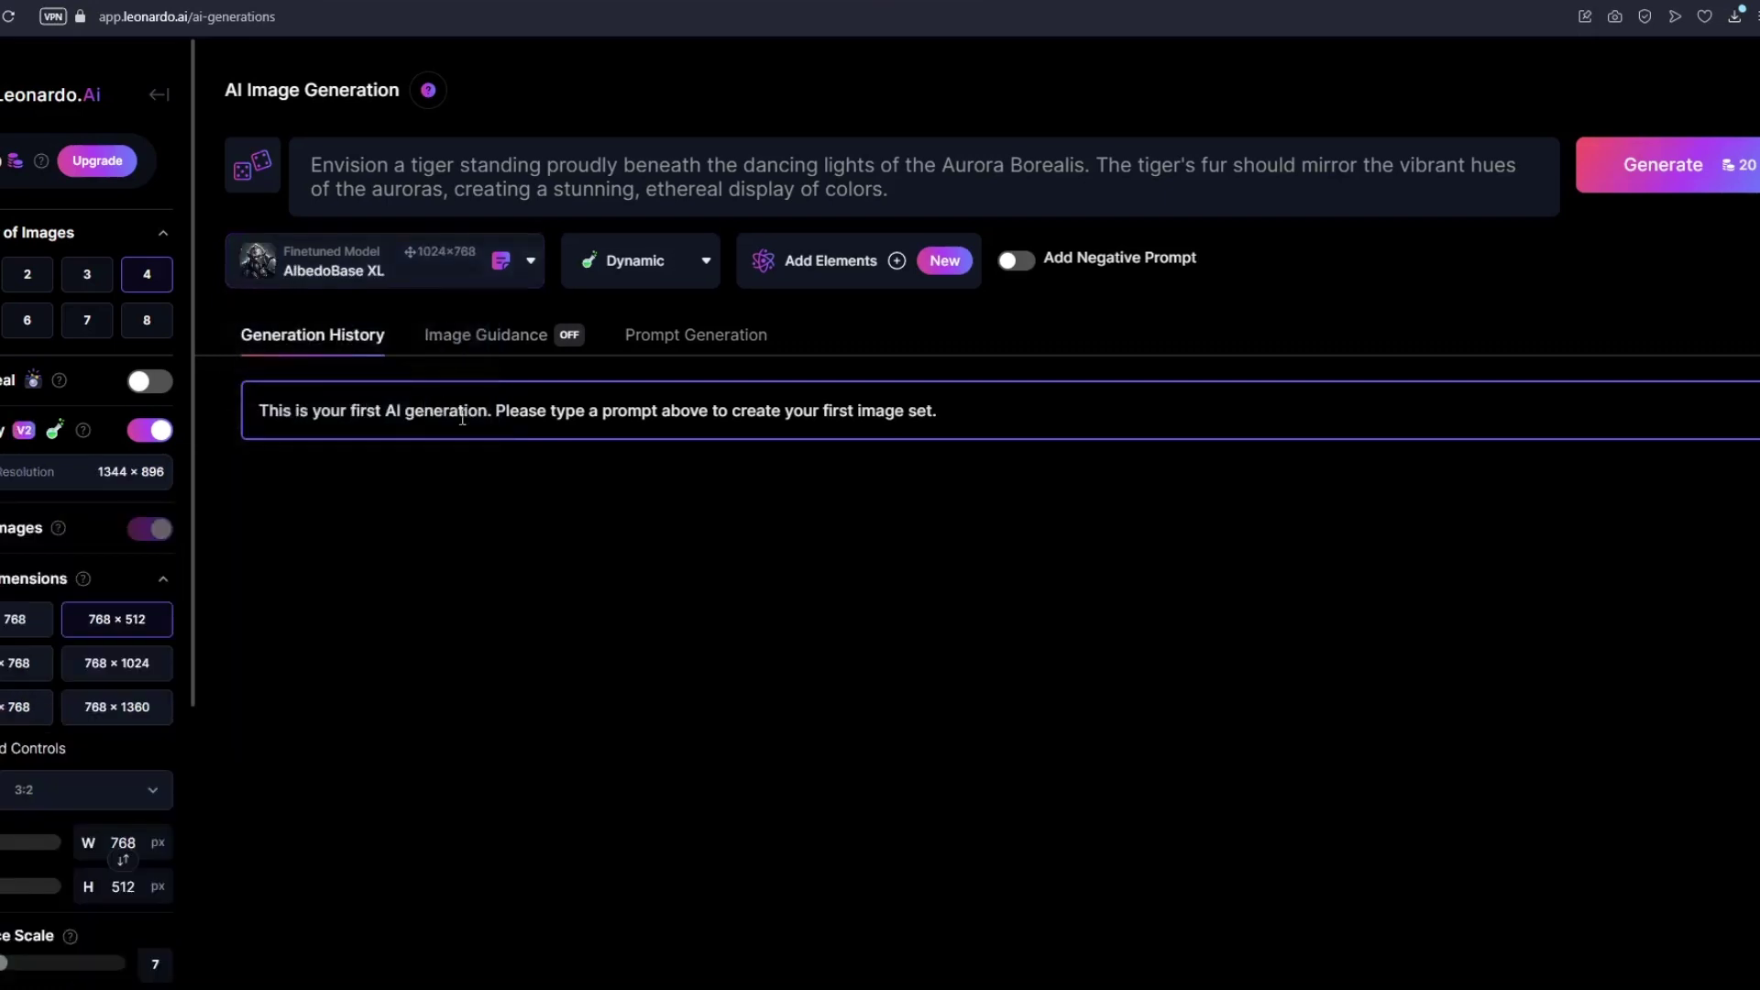
{"action": "left_click", "coordinate": [1696, 193]}
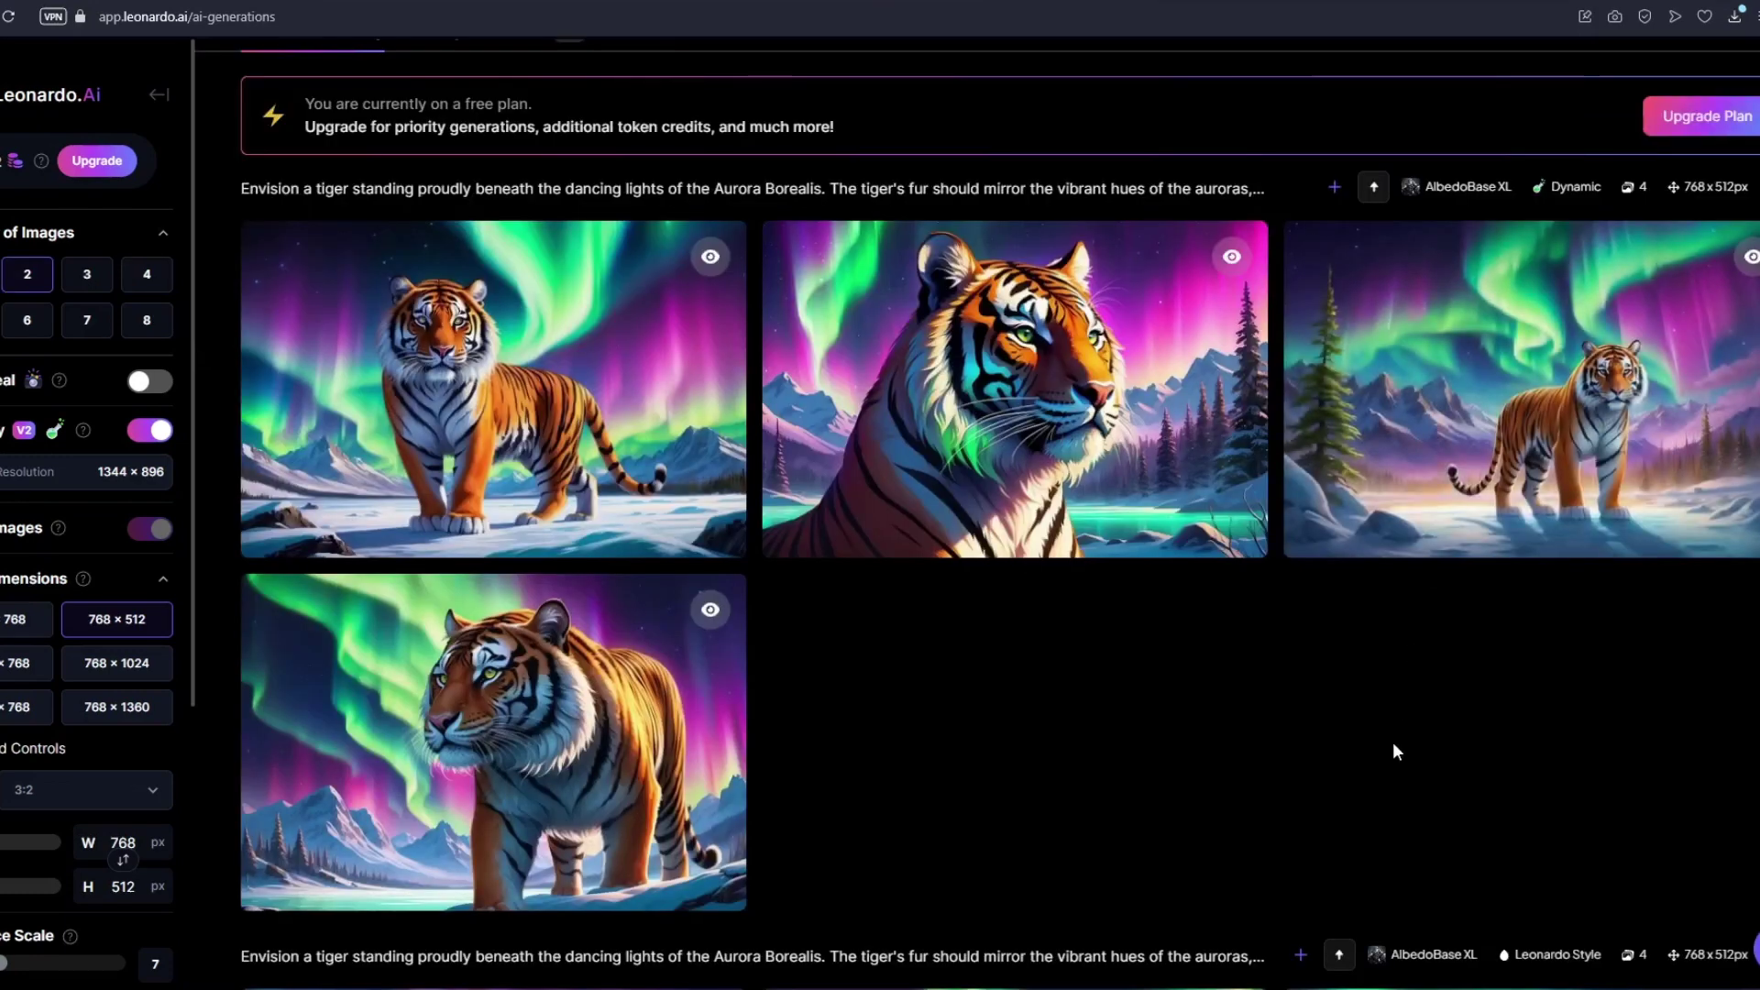
View the generated Aurora Borealis tiger images enlarged, one after another
{"action": "mouse_move", "coordinate": [476, 408]}
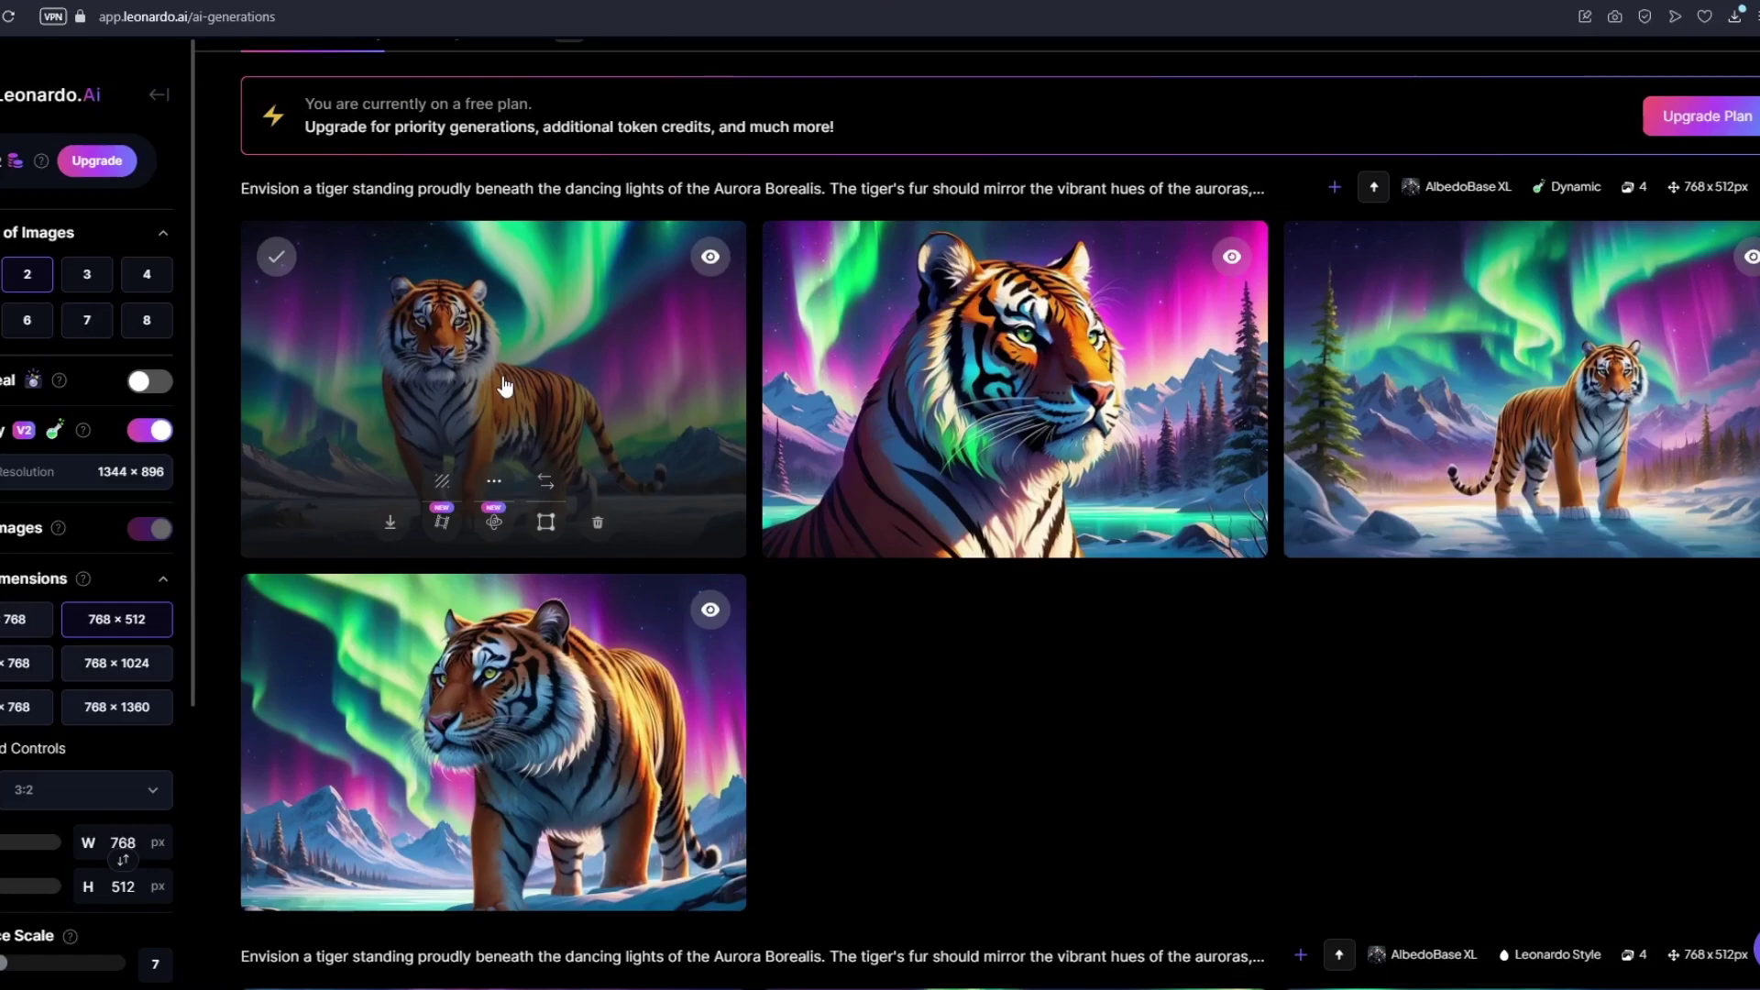
{"action": "left_click", "coordinate": [504, 385]}
{"action": "left_click", "coordinate": [1507, 532]}
{"action": "left_click", "coordinate": [1508, 533]}
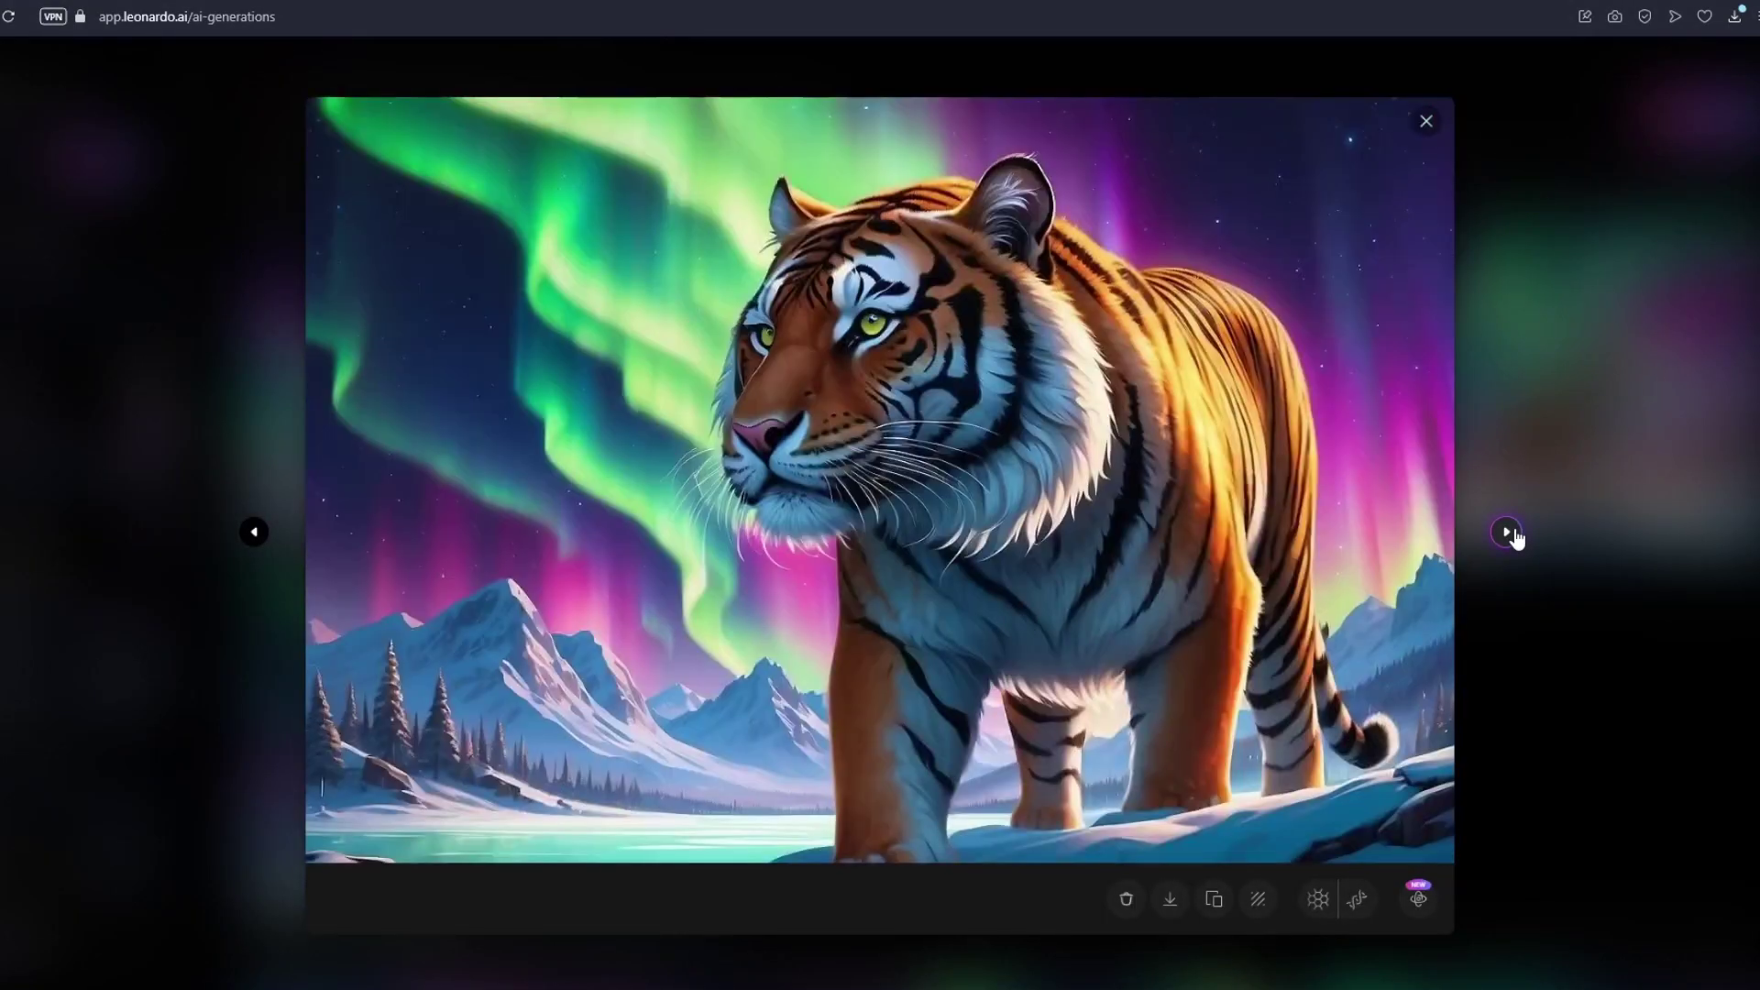
{"action": "left_click", "coordinate": [1508, 532]}
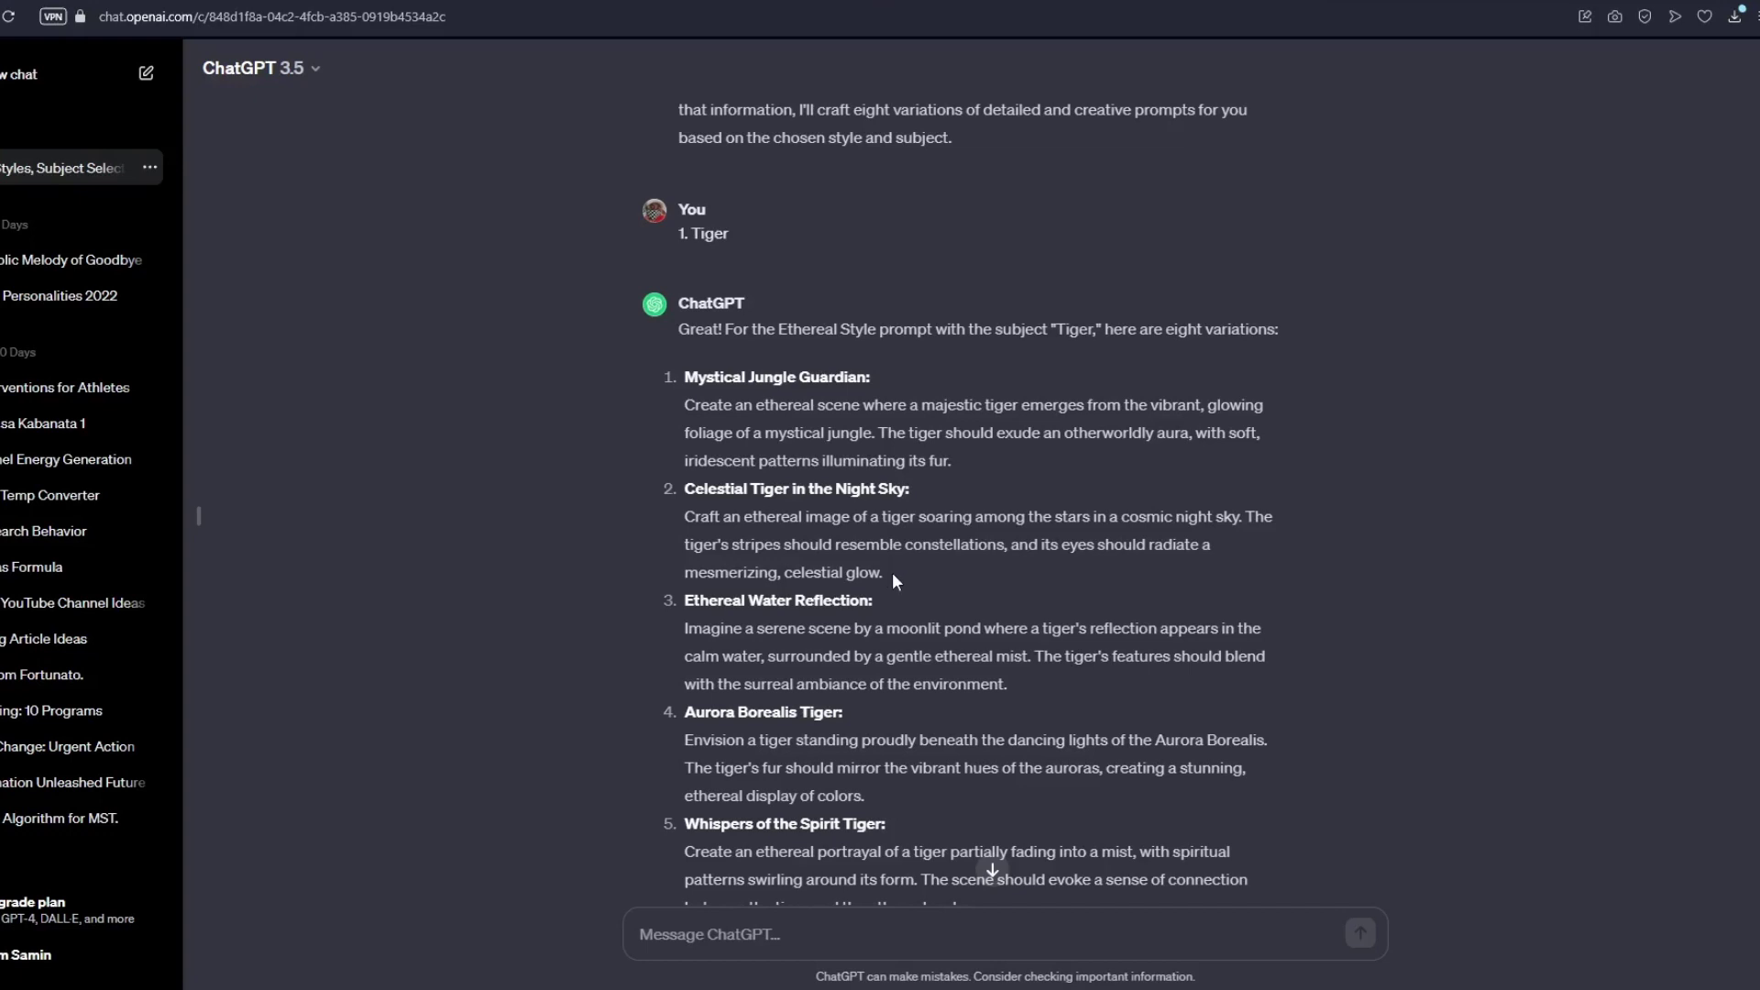
Switch back to ChatGPT and select the Celestial Tiger in the Night Sky description
{"action": "left_click_drag", "start_coordinate": [888, 577], "coordinate": [685, 516]}
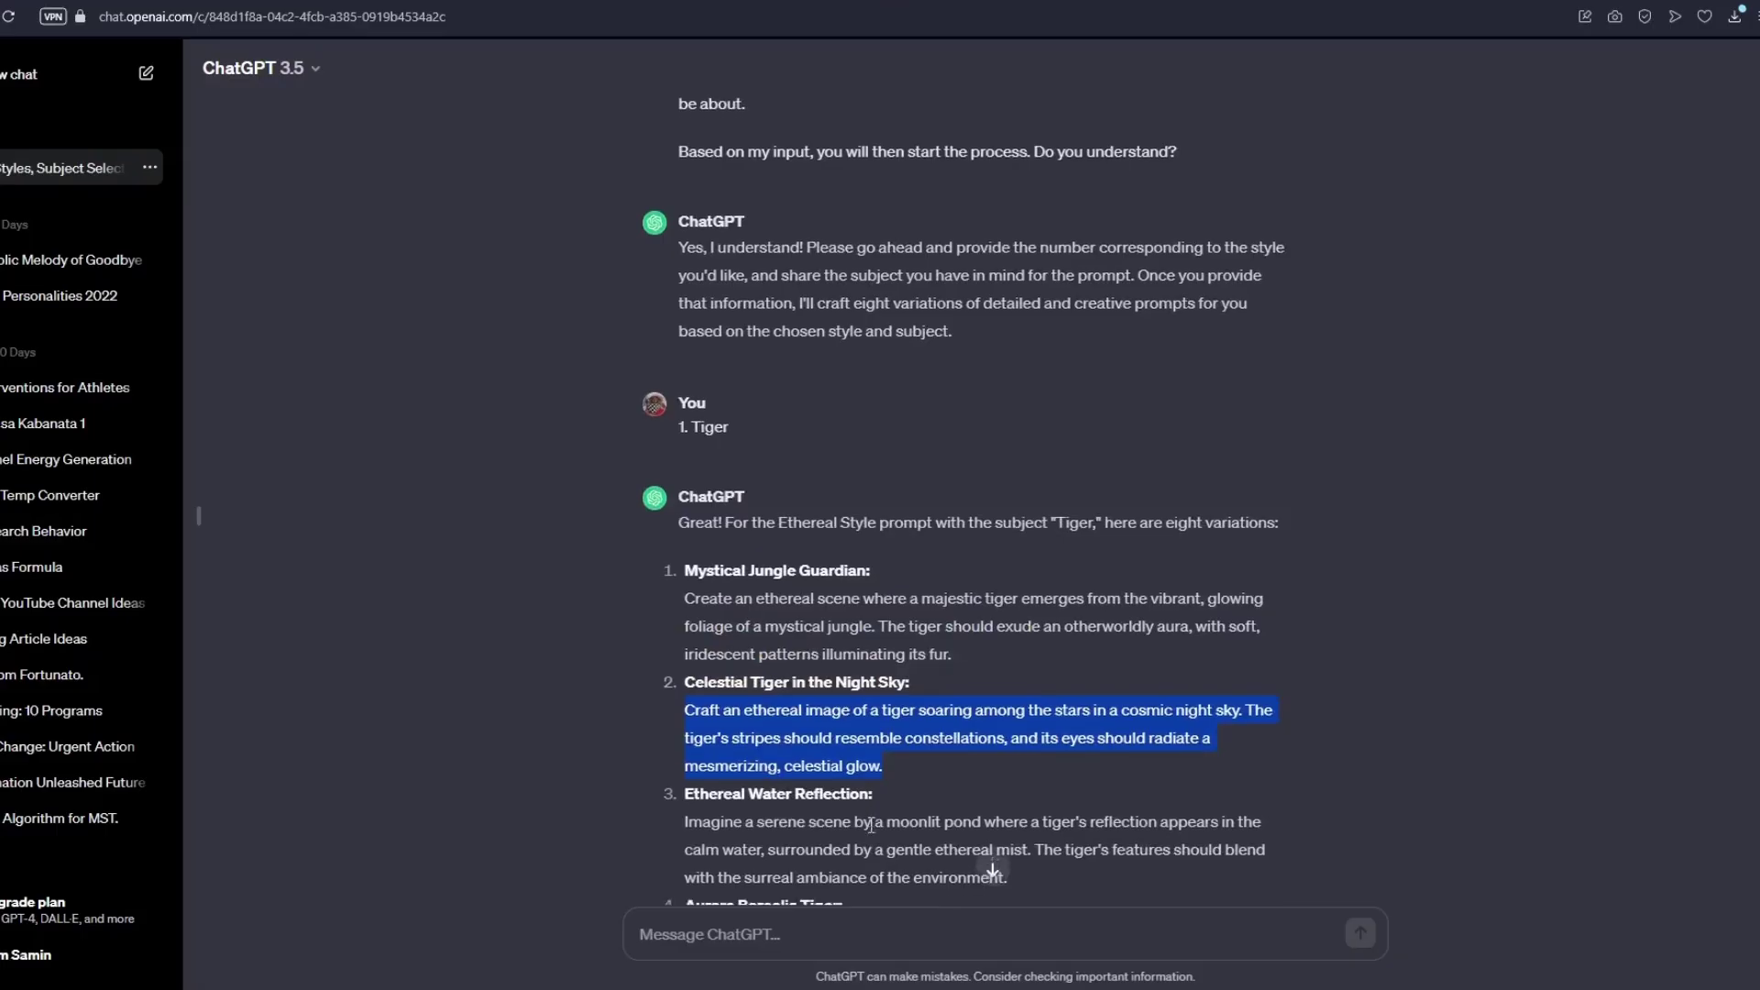
Ask ChatGPT to "please start the process over again" in the same conversation
{"action": "scroll", "coordinate": [869, 823], "scroll_direction": "down", "scroll_amount": 5}
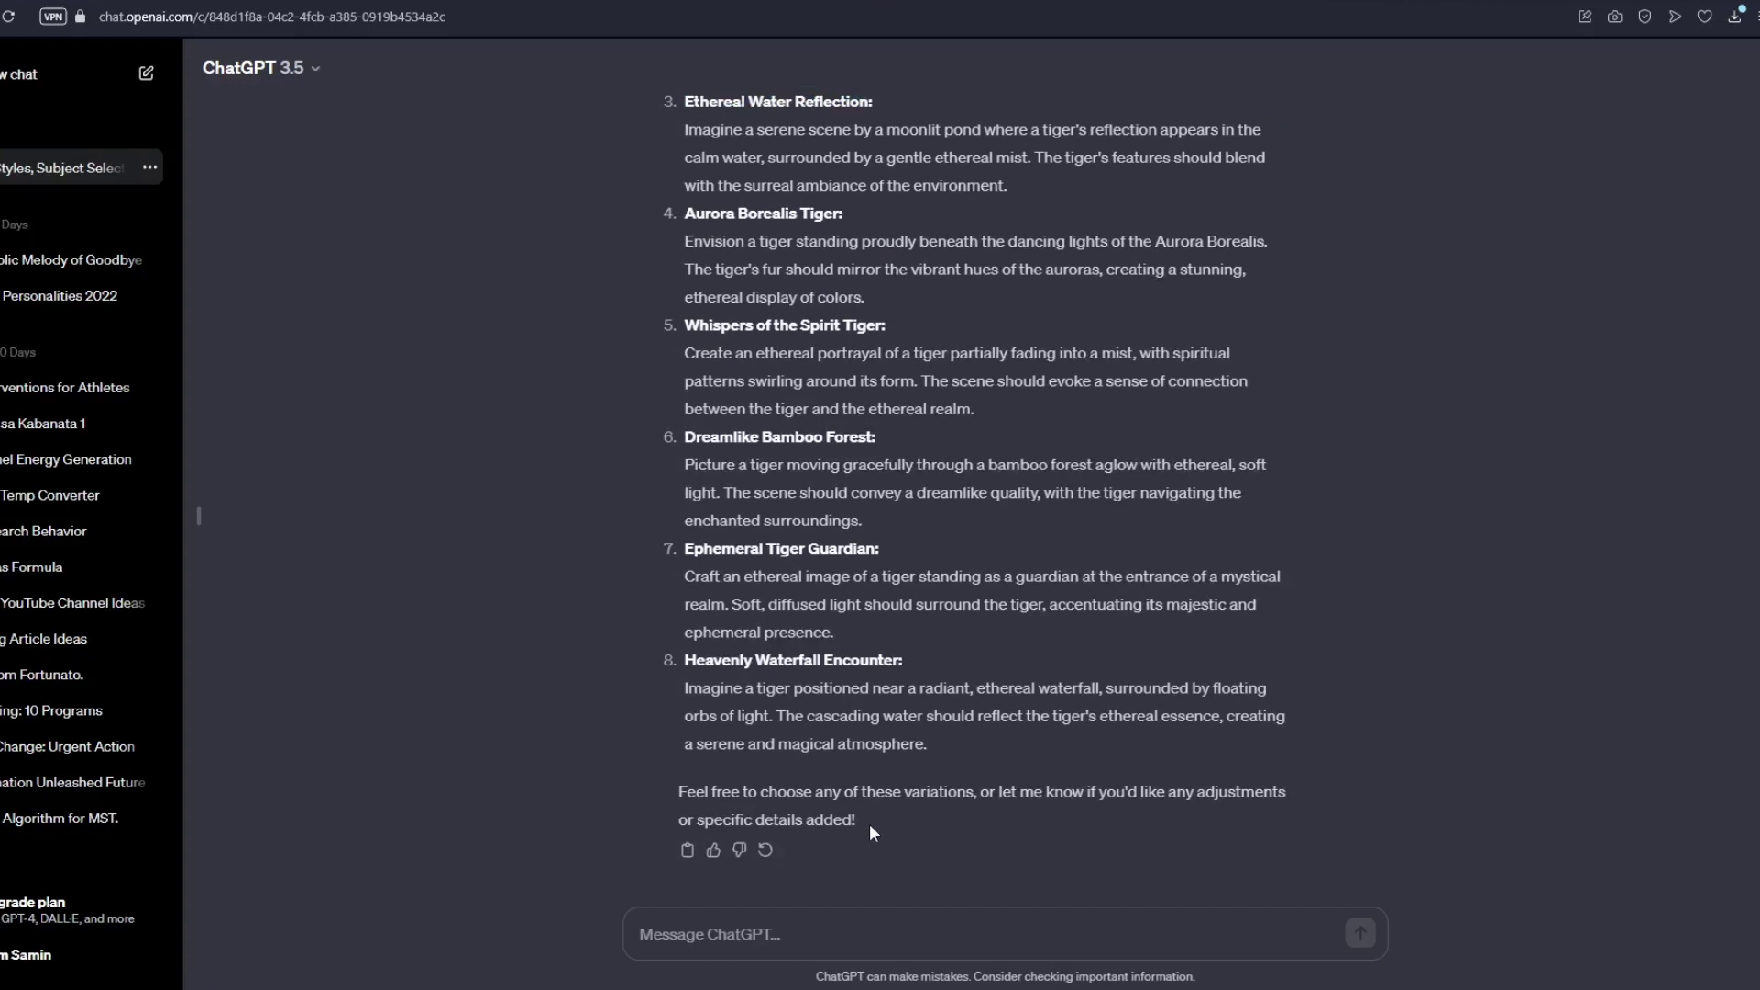
{"action": "left_click", "coordinate": [795, 928]}
{"action": "type", "text": "please start the"}
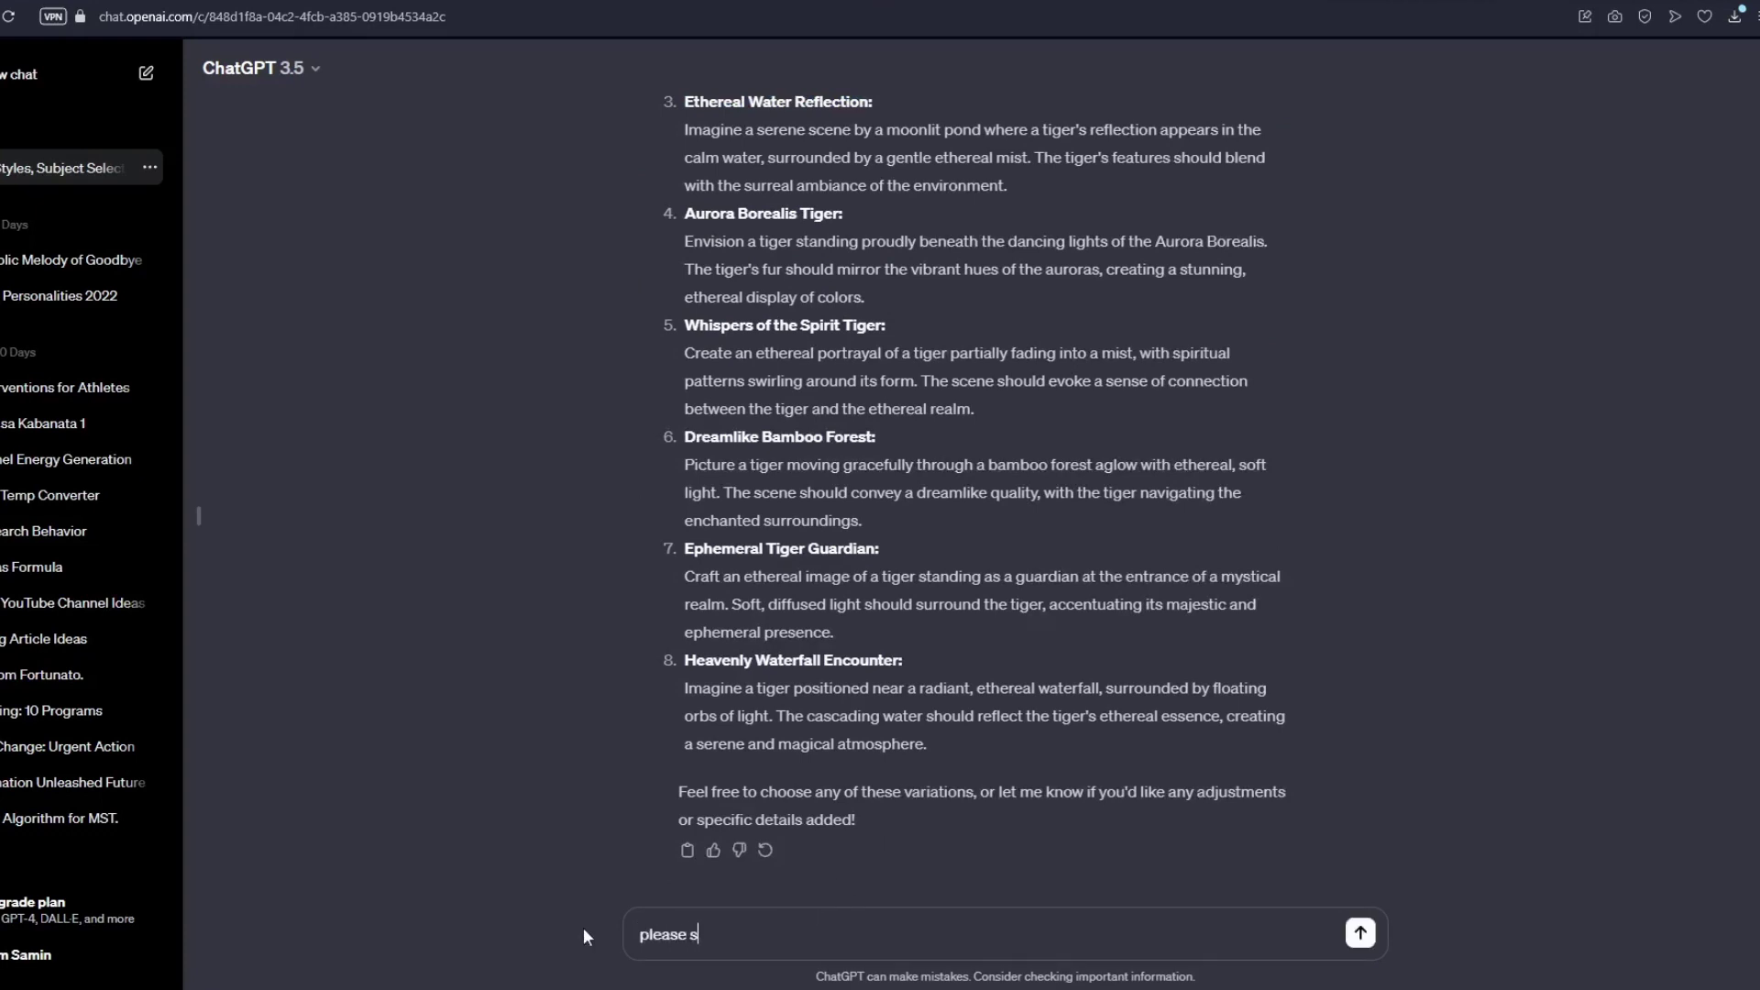
{"action": "type", "text": " process"}
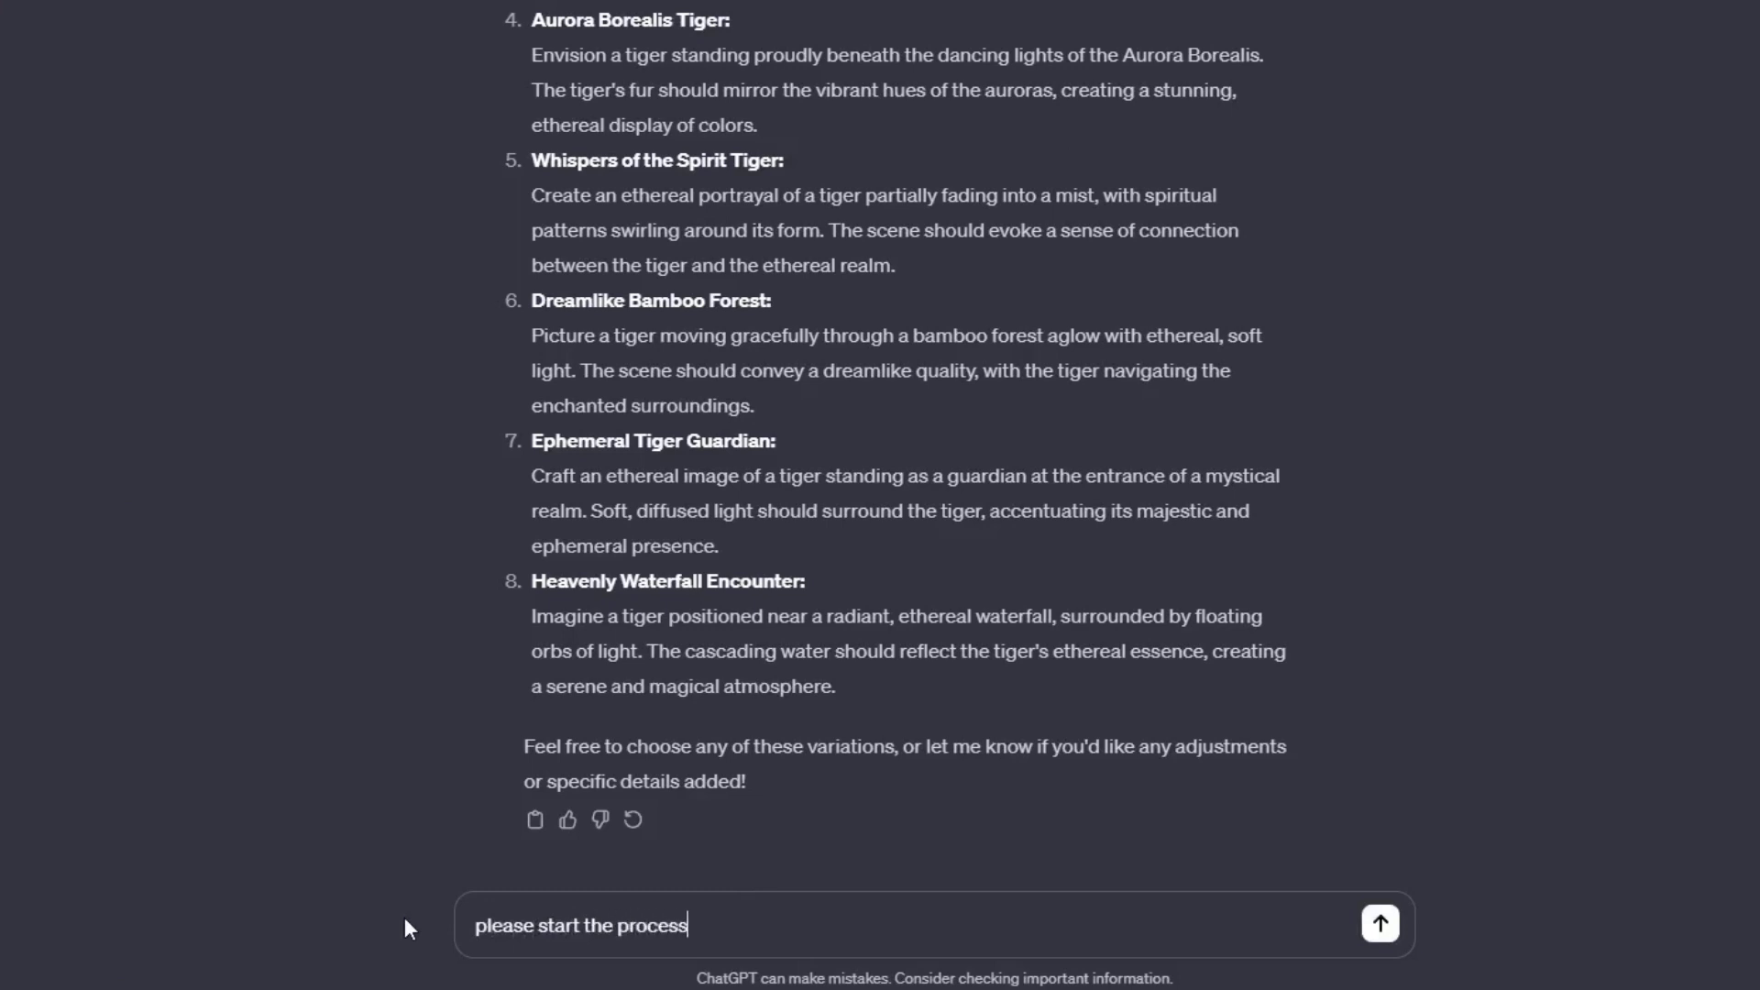
{"action": "type", "text": " over again"}
{"action": "left_click", "coordinate": [1380, 924]}
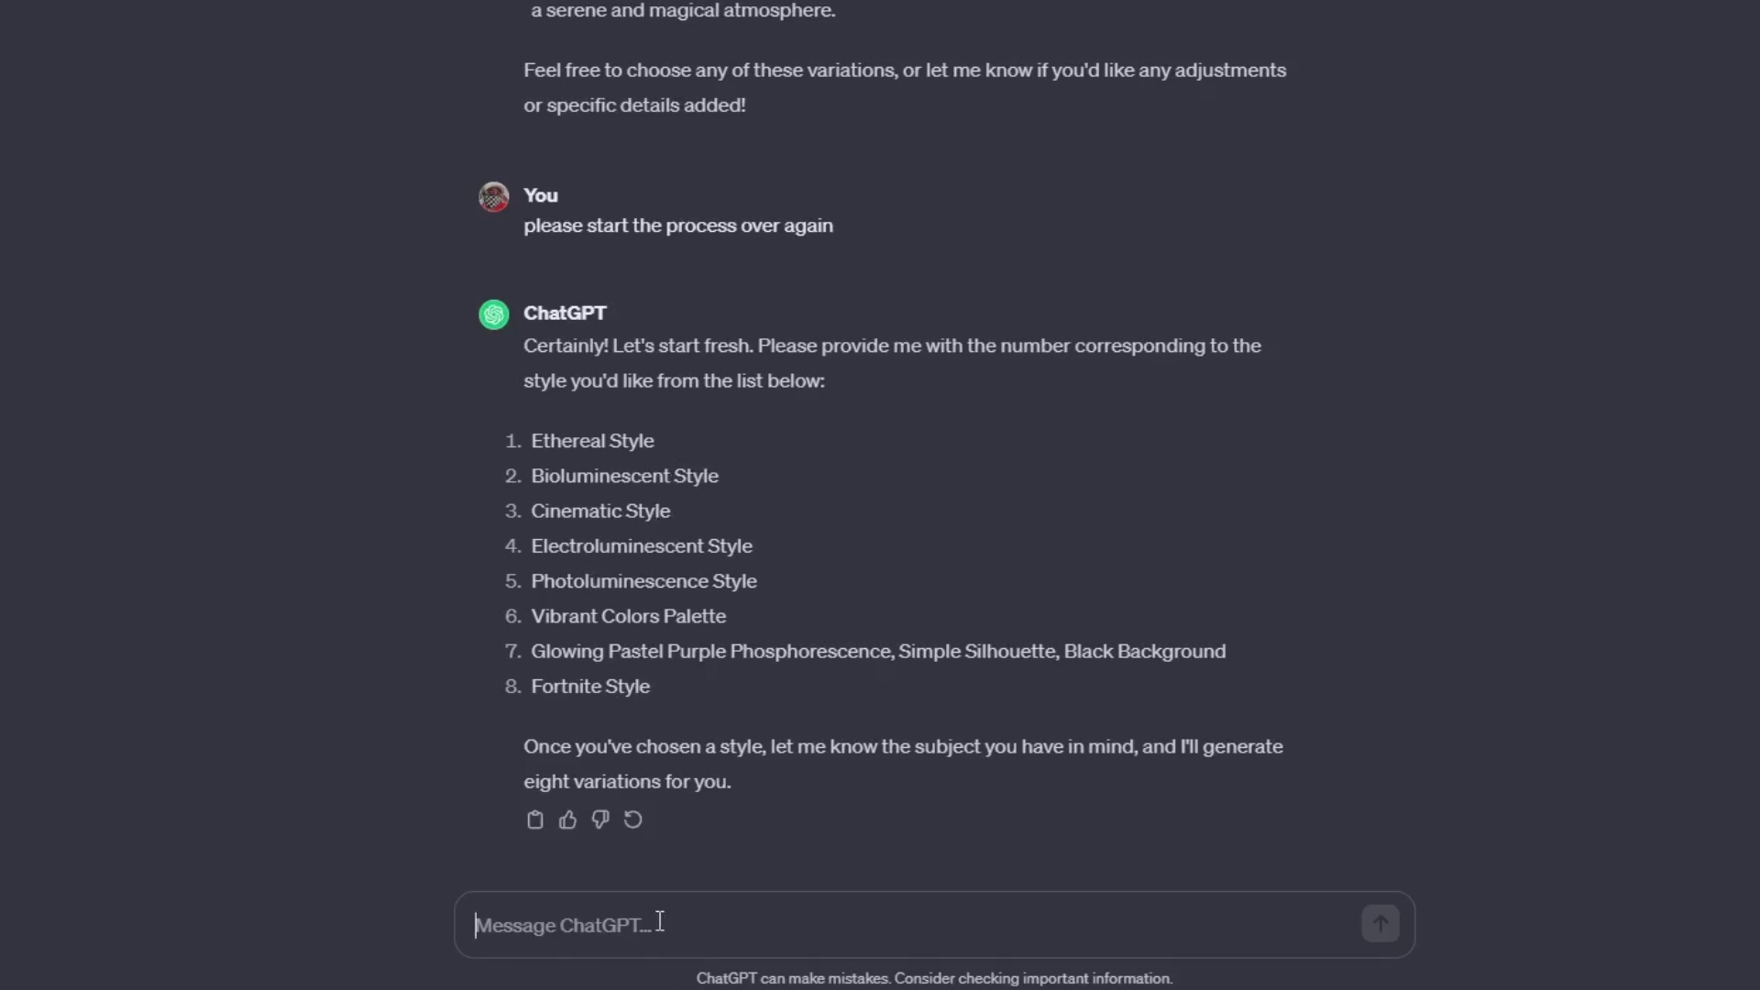
Reply with "3. Woman" to request eight Cinematic Style prompt variations about a woman
{"action": "type", "text": "3."}
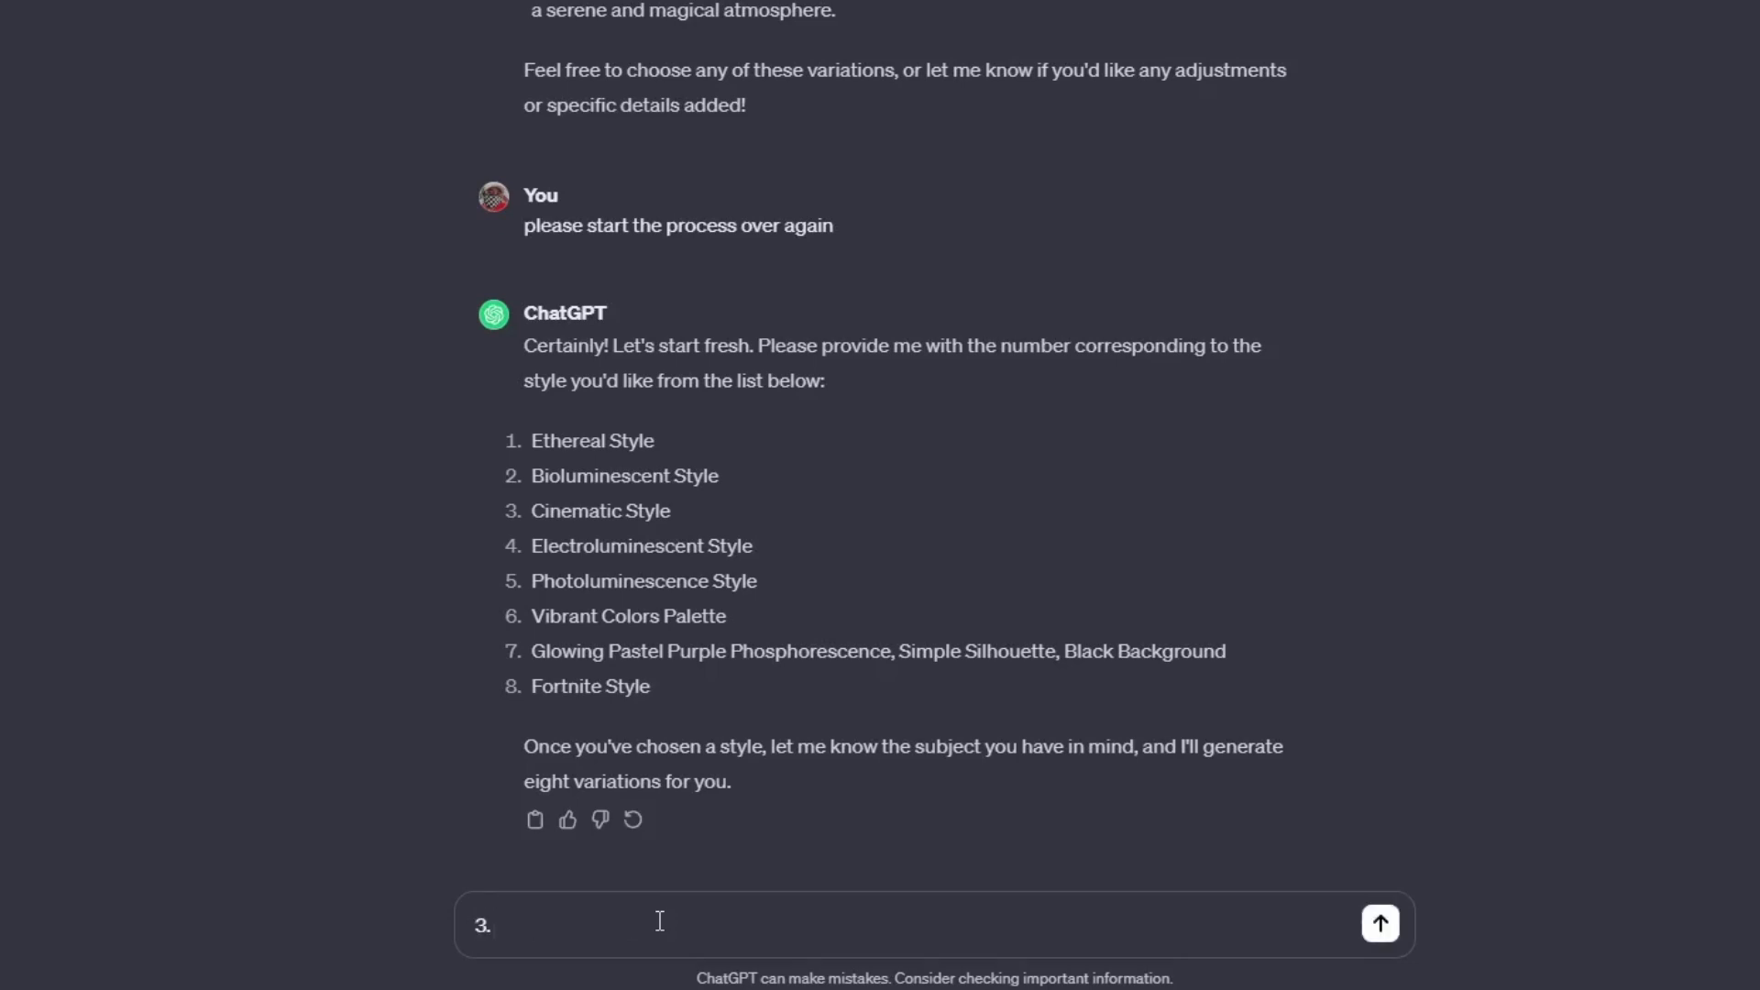
{"action": "type", "text": " Woman"}
{"action": "key", "text": "Return"}
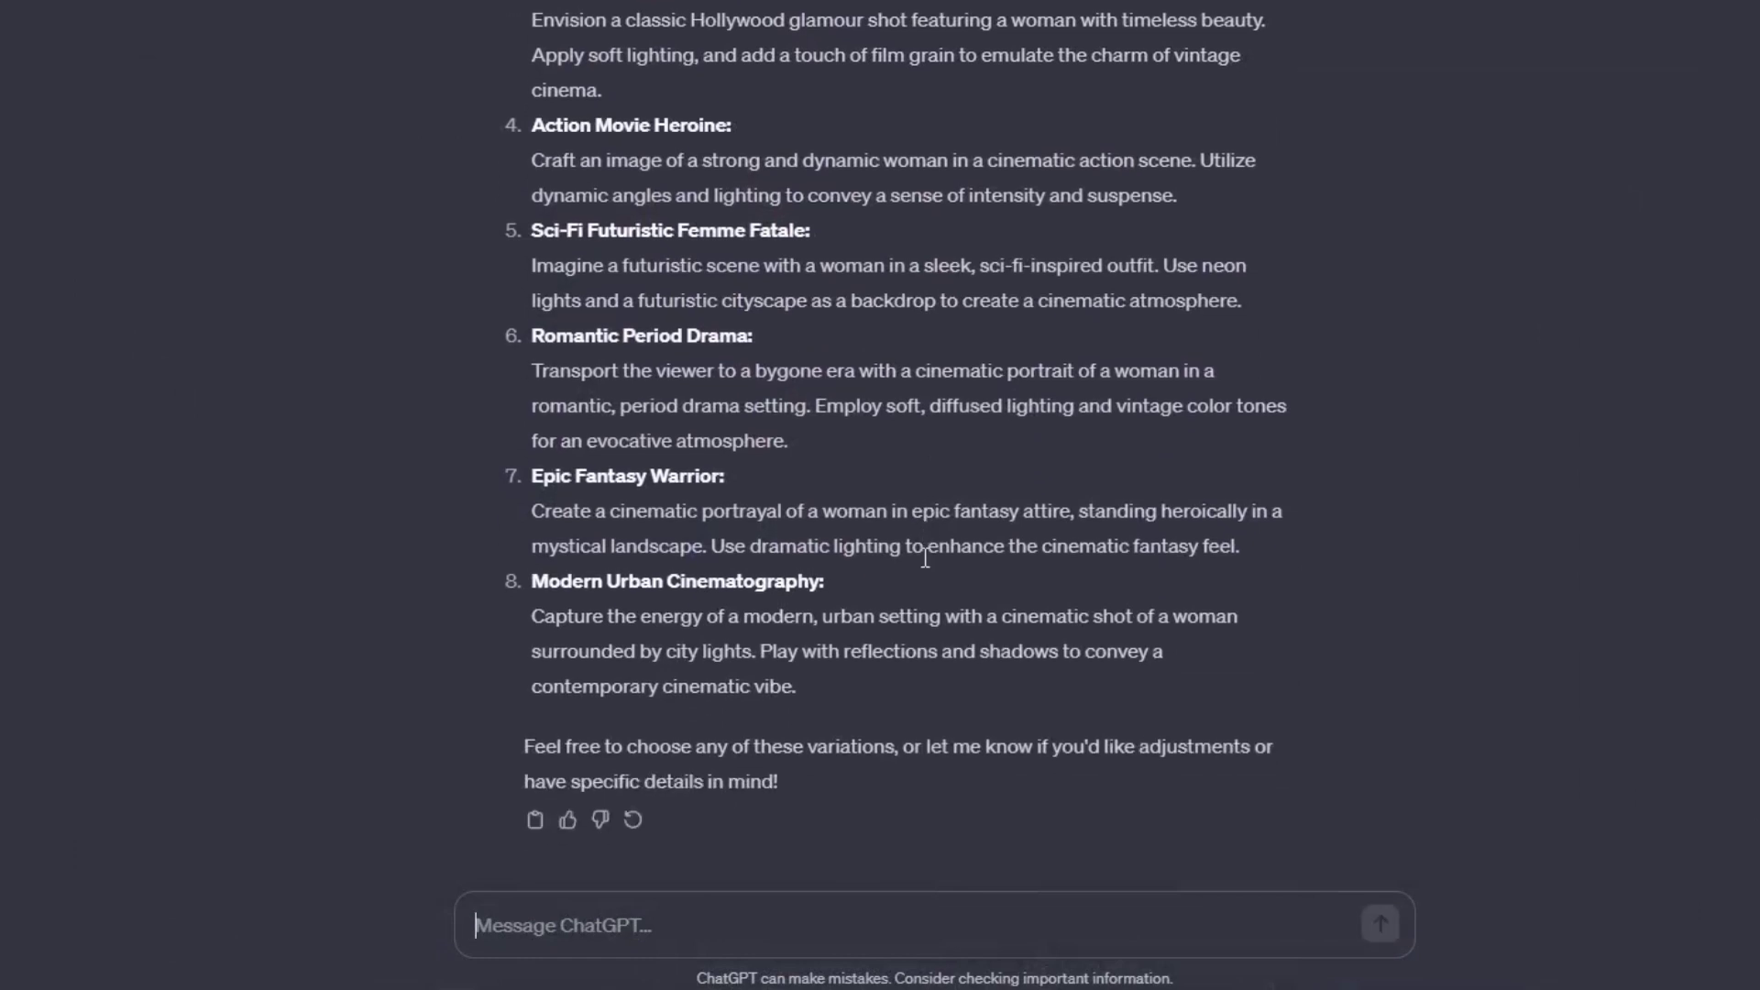
Select the Film Noir Elegance description among the woman variations, and close the enlarged celestial tiger image in Leonardo.Ai
{"action": "scroll", "coordinate": [925, 559], "scroll_direction": "up", "scroll_amount": 1}
{"action": "scroll", "coordinate": [925, 563], "scroll_direction": "up", "scroll_amount": 2}
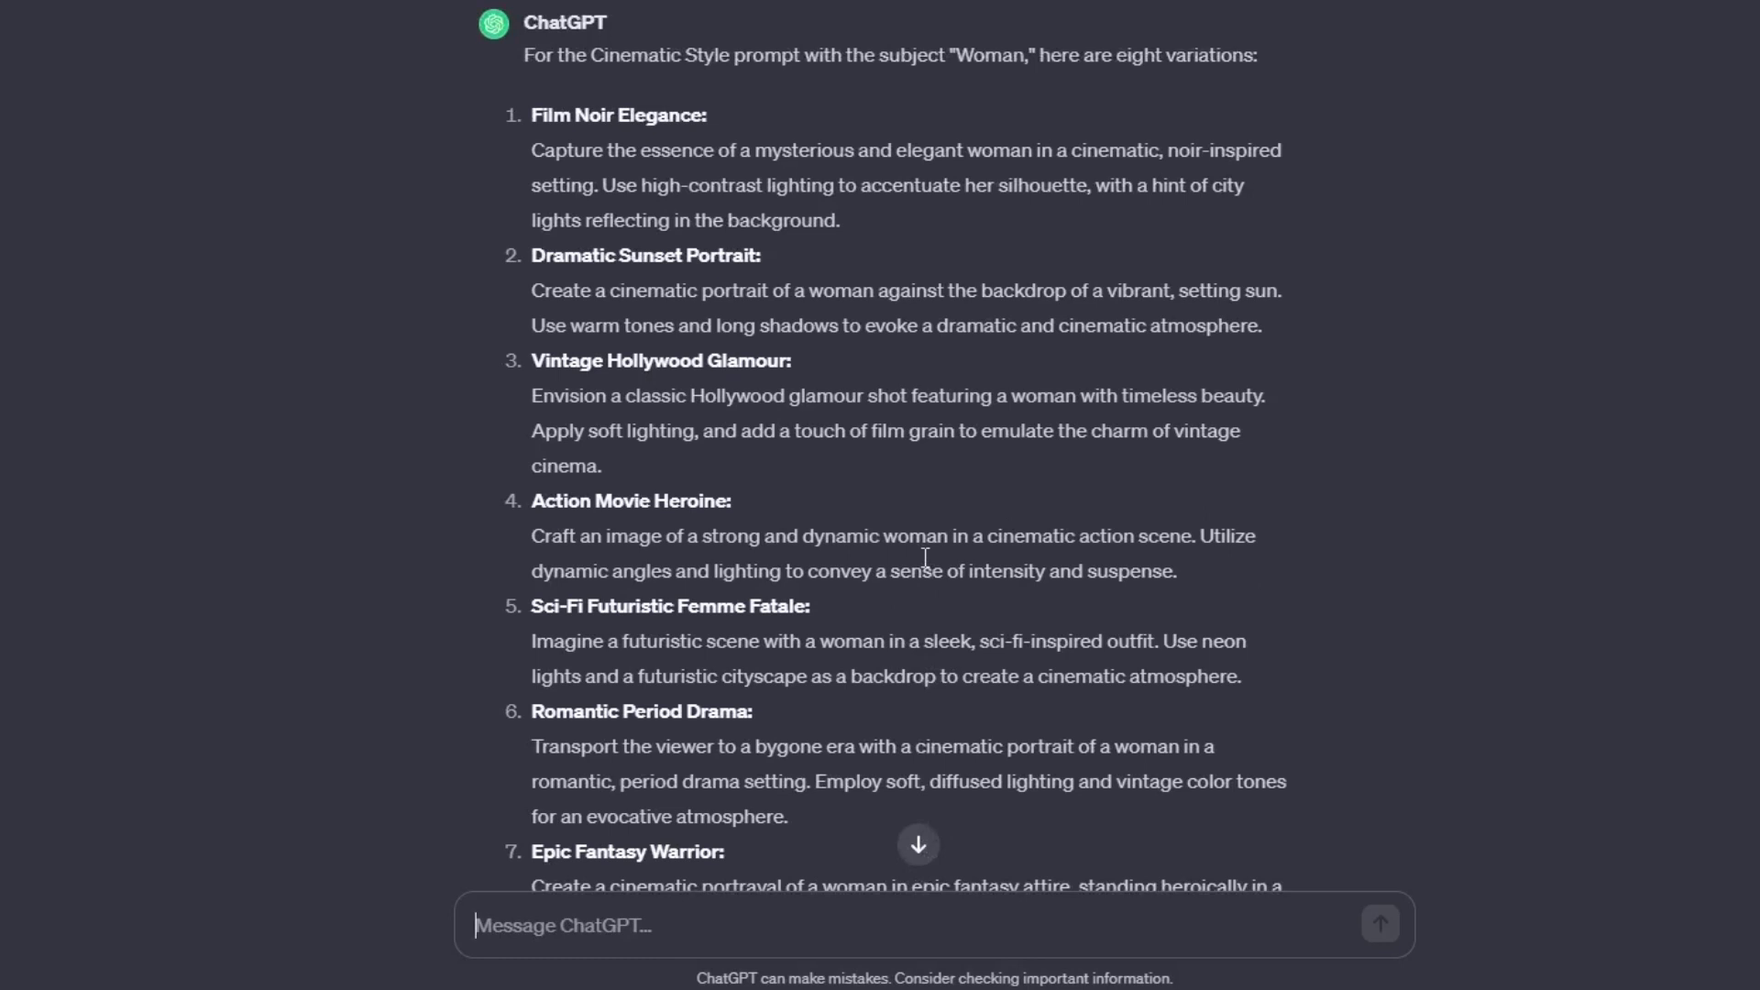
{"action": "scroll", "coordinate": [925, 558], "scroll_direction": "up", "scroll_amount": 1}
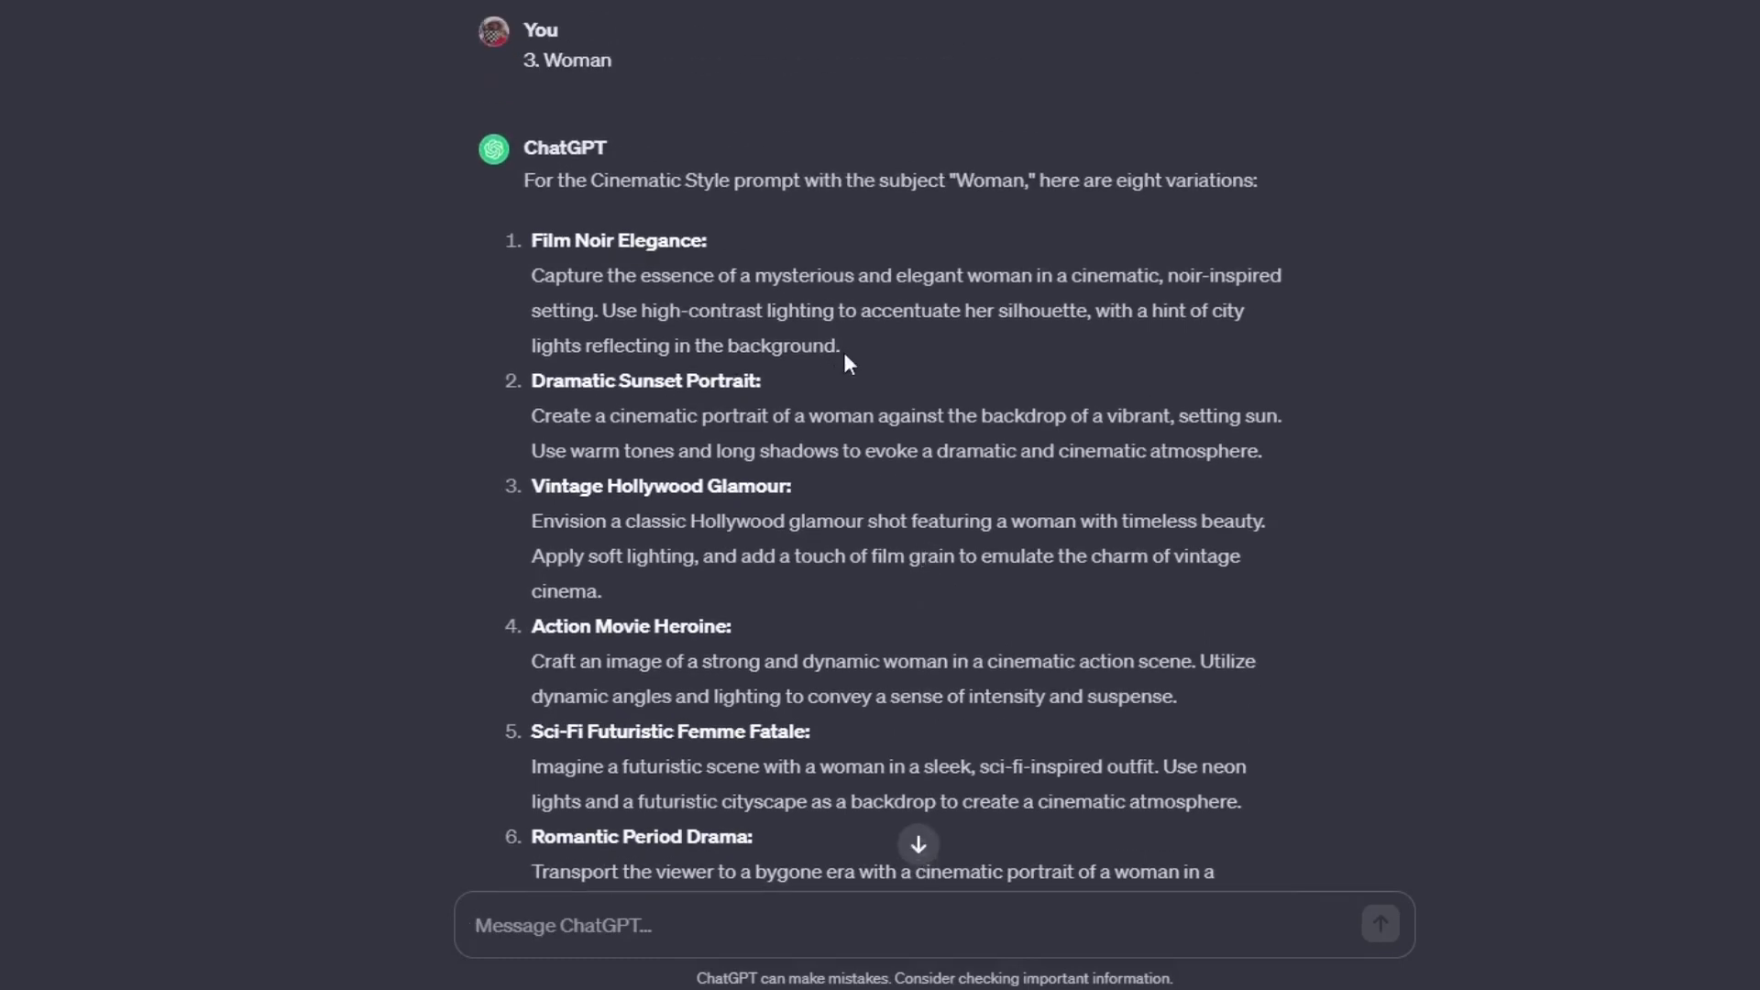
{"action": "left_click_drag", "start_coordinate": [843, 352], "coordinate": [535, 275]}
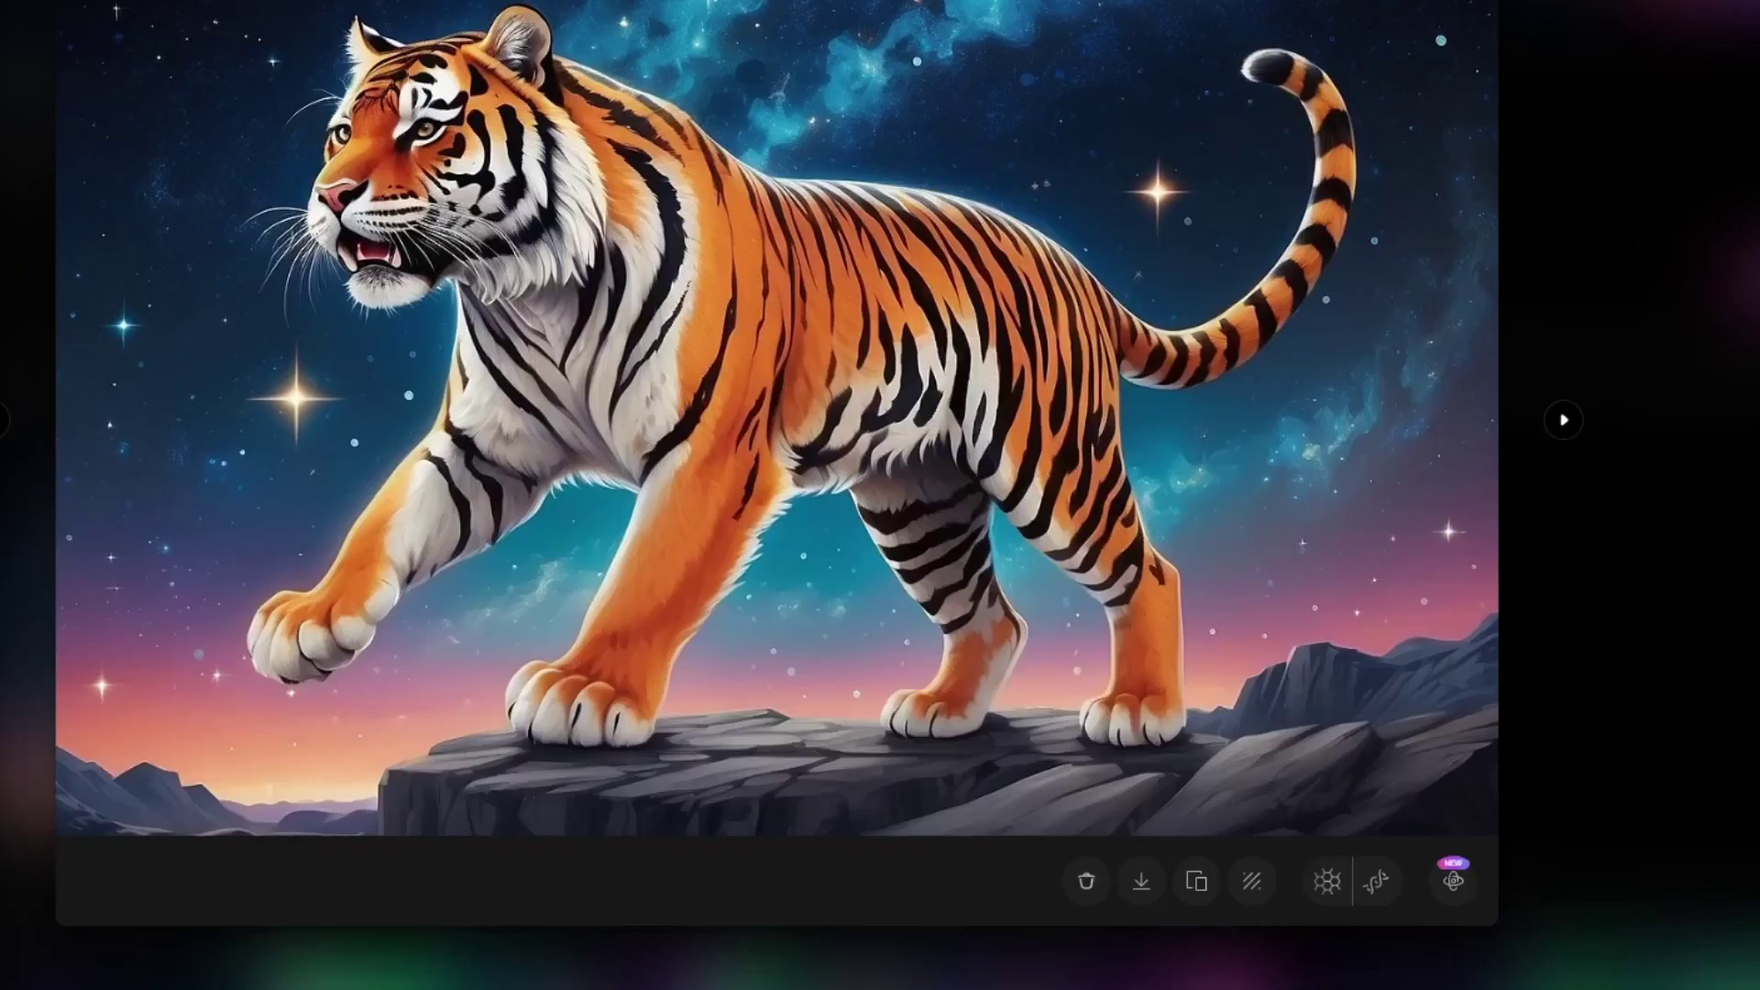
{"action": "key", "text": "Escape"}
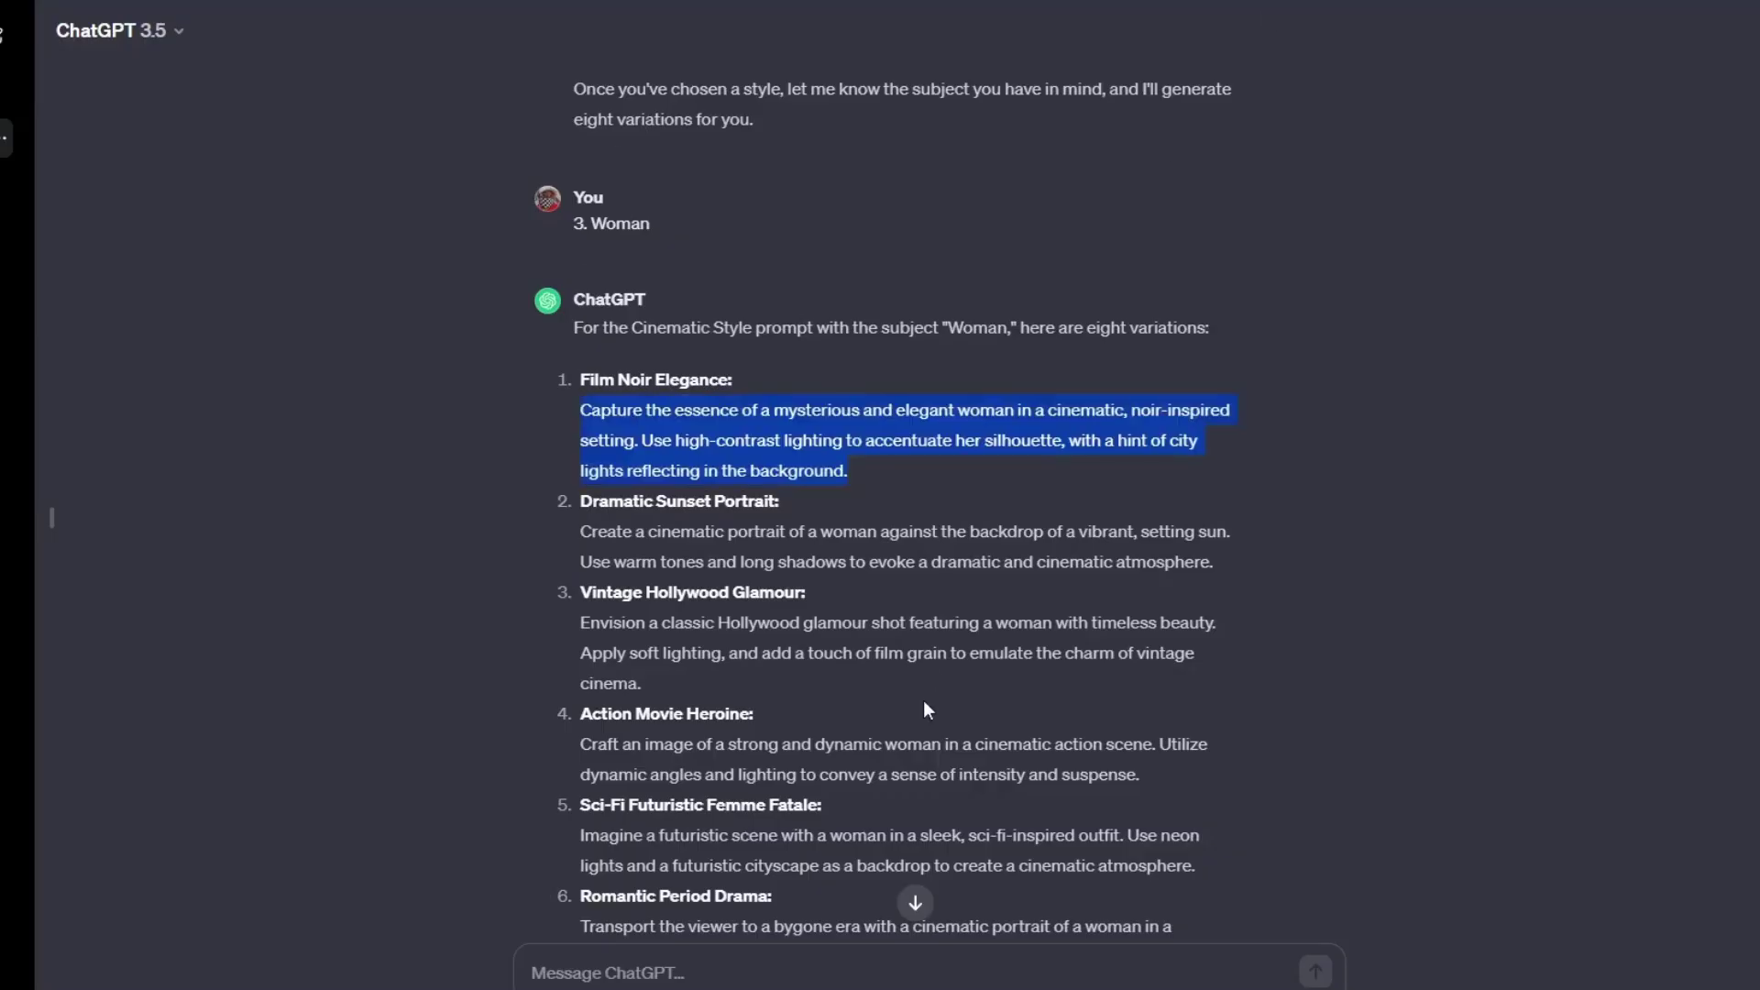
Look through the remaining woman variations in ChatGPT and check the futuristic and noir woman generations in Leonardo.Ai
{"action": "scroll", "coordinate": [922, 700], "scroll_direction": "down", "scroll_amount": 4}
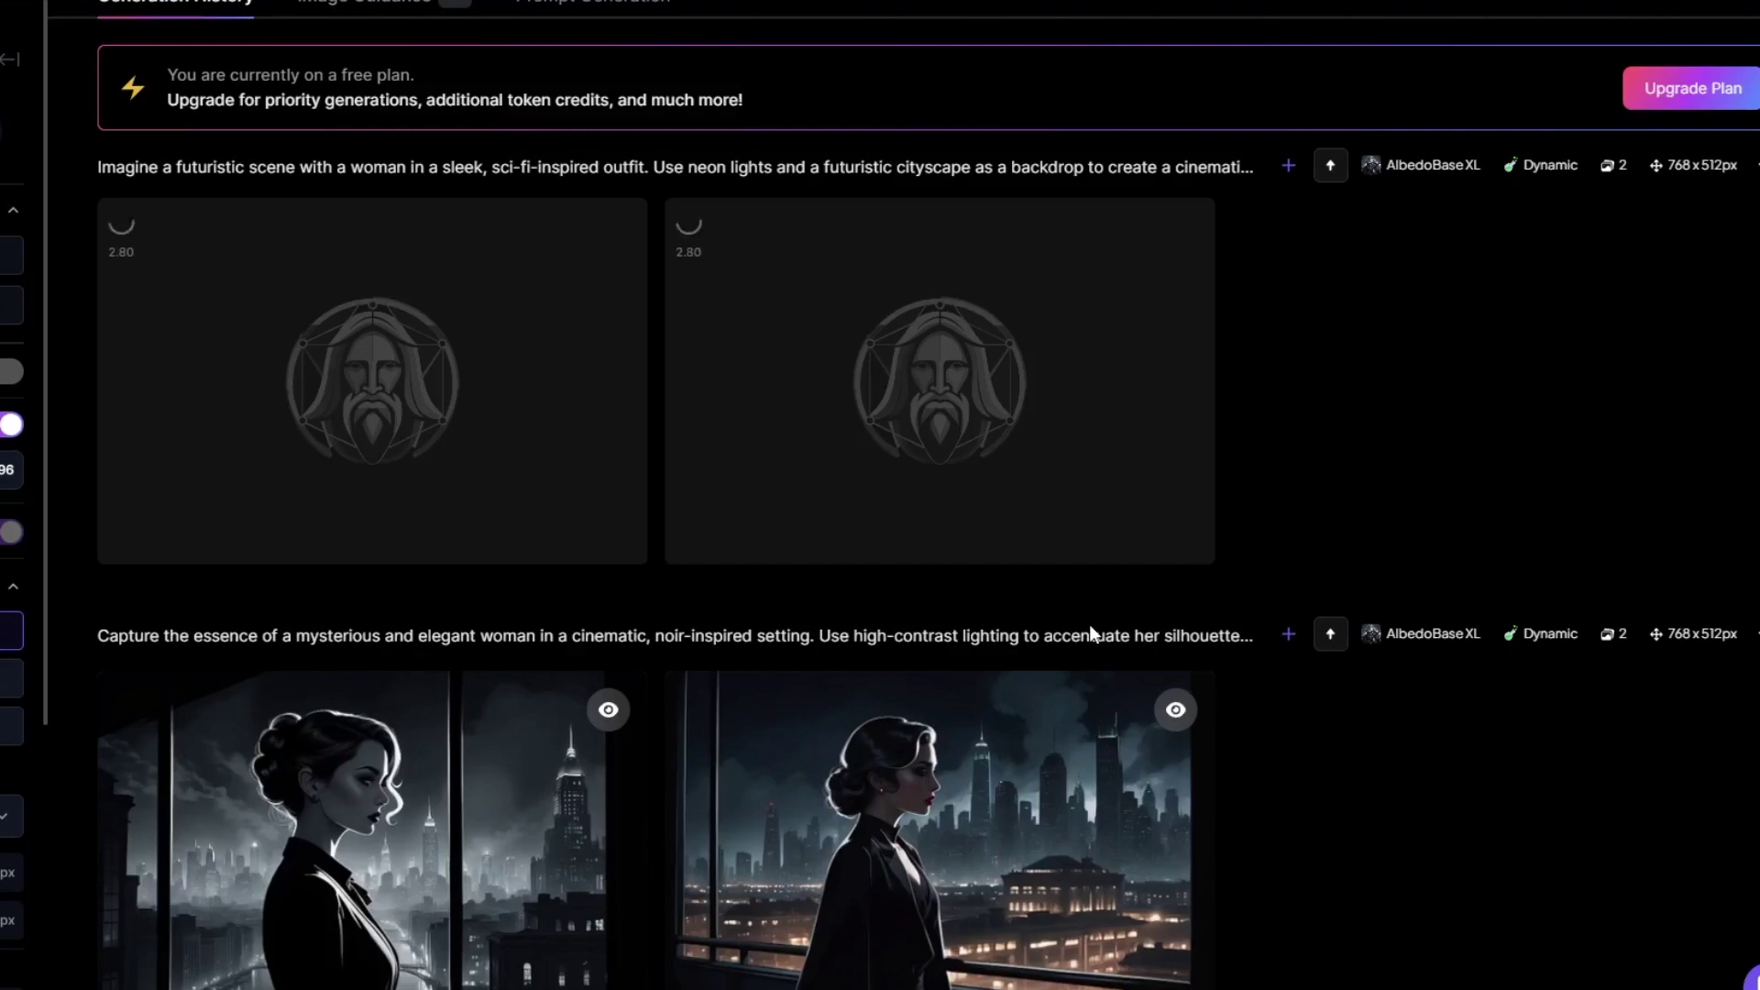
{"action": "scroll", "coordinate": [1089, 632], "scroll_direction": "up", "scroll_amount": 4}
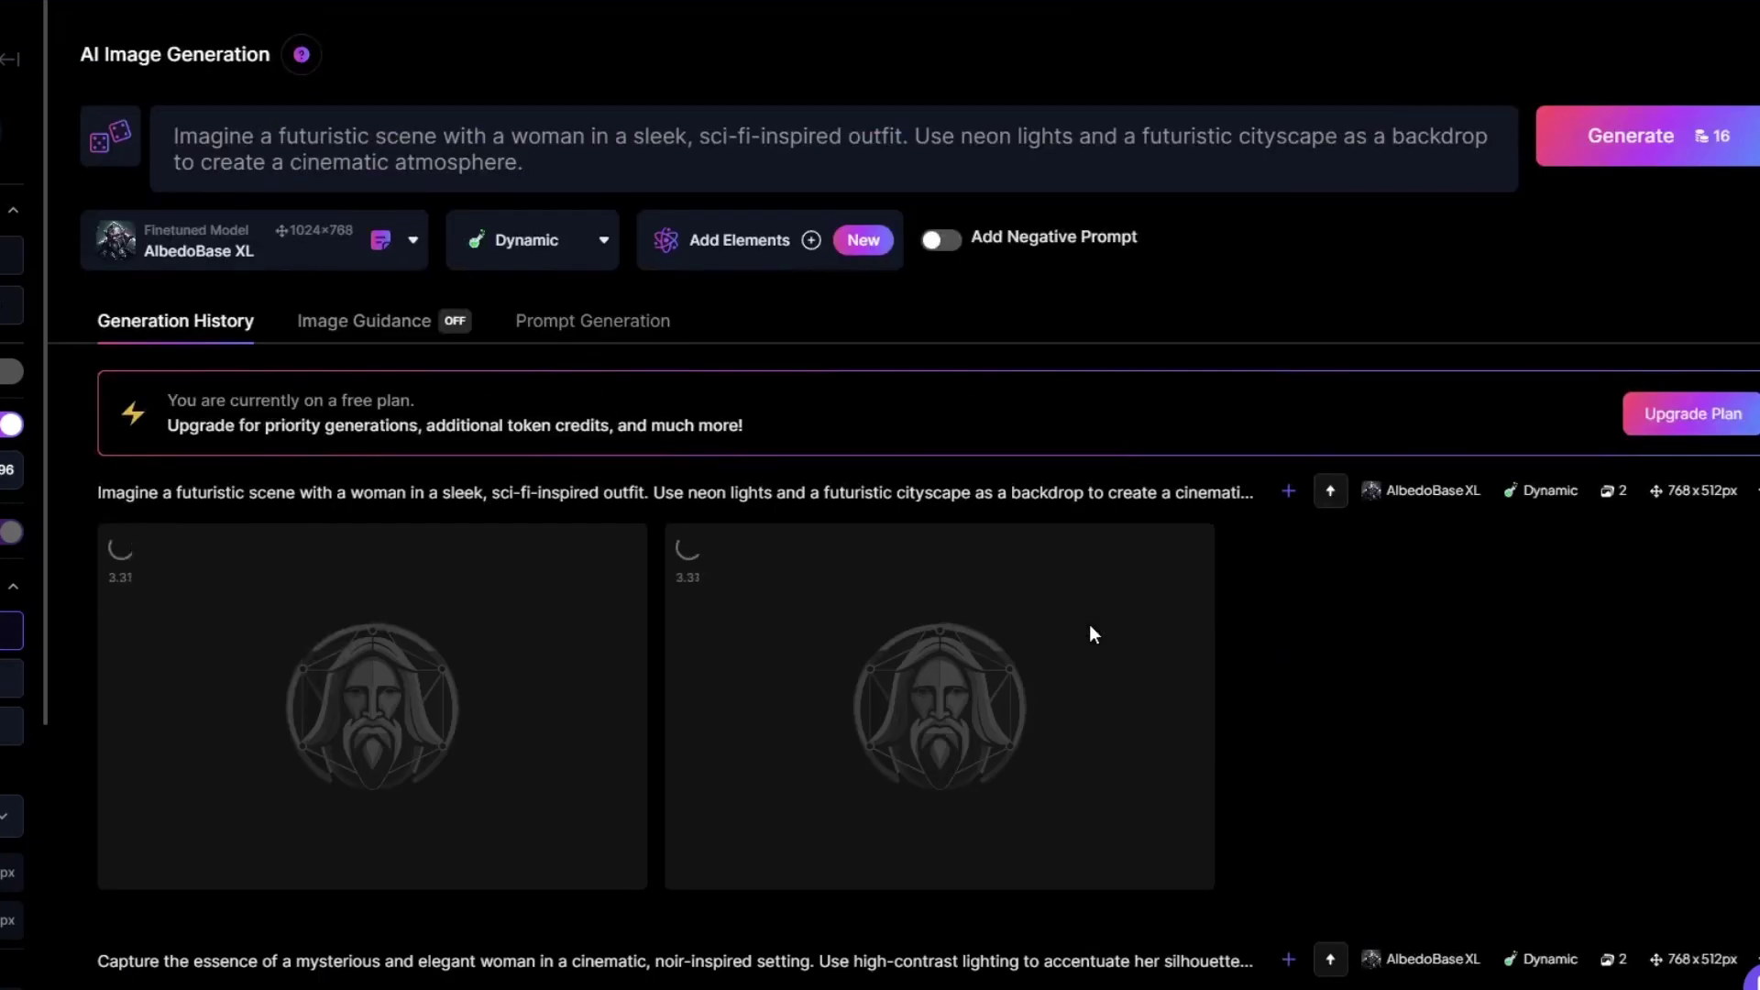
{"action": "scroll", "coordinate": [1088, 624], "scroll_direction": "down", "scroll_amount": 5}
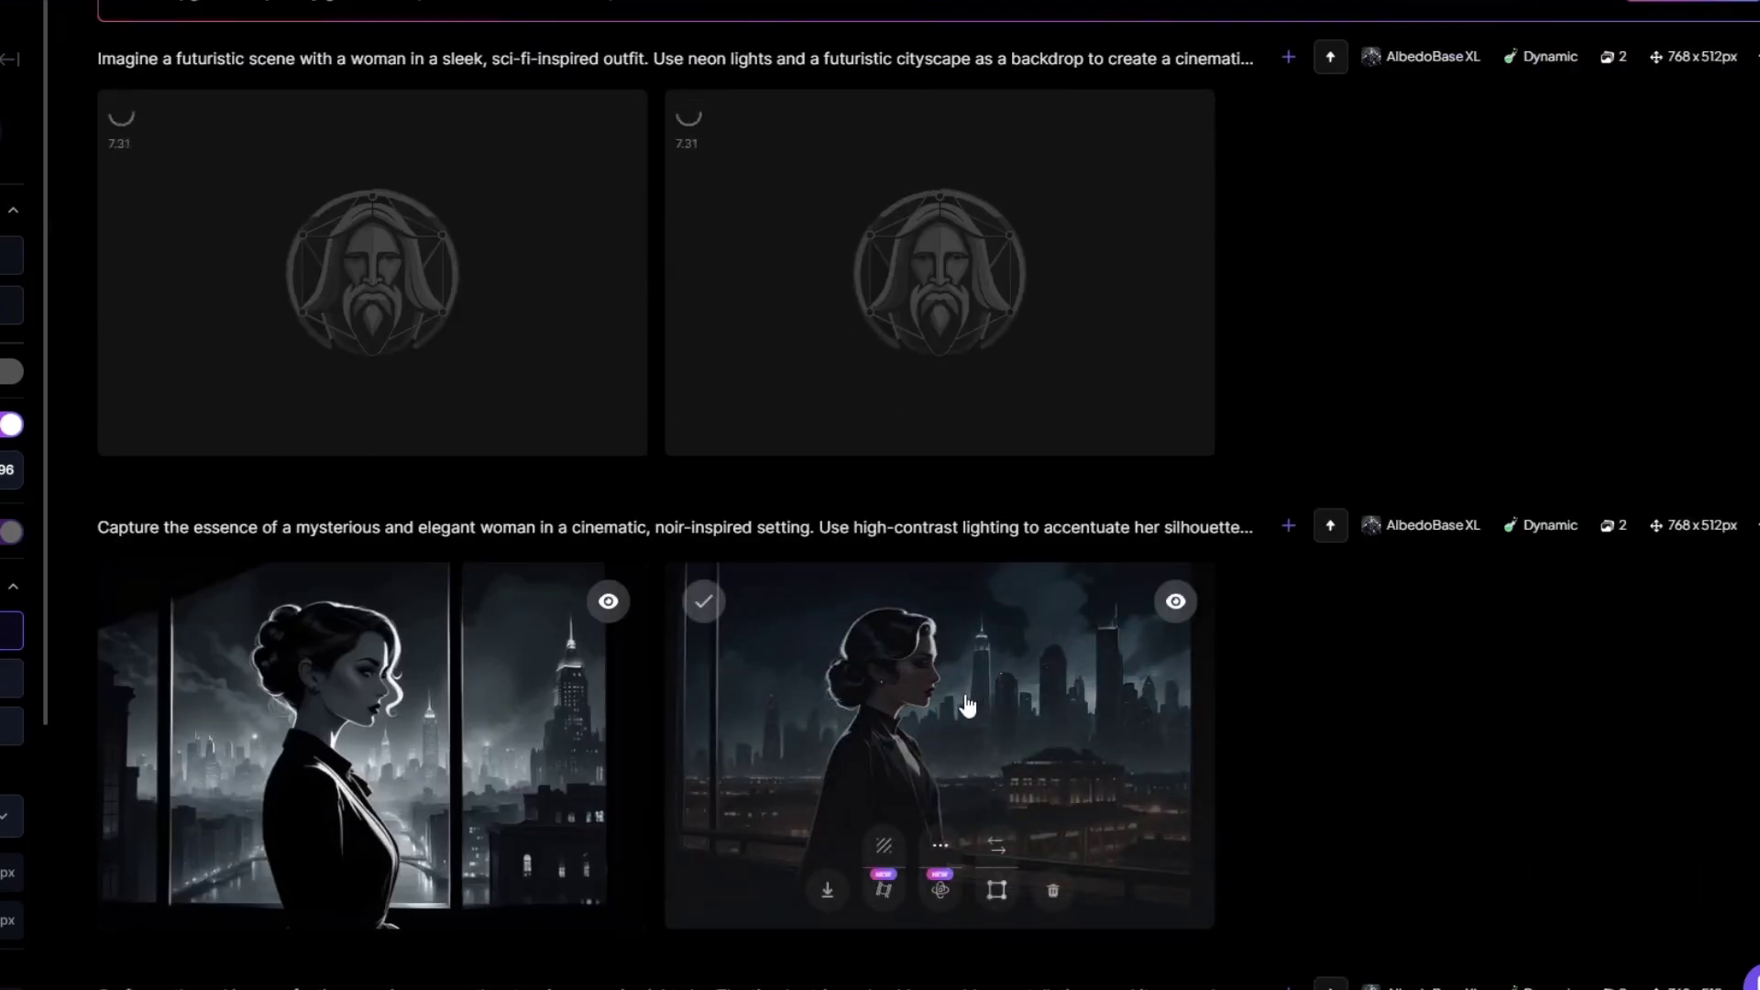
Generate an Image2Motion video from the second noir woman image with an adjusted motion strength
{"action": "left_click", "coordinate": [885, 896]}
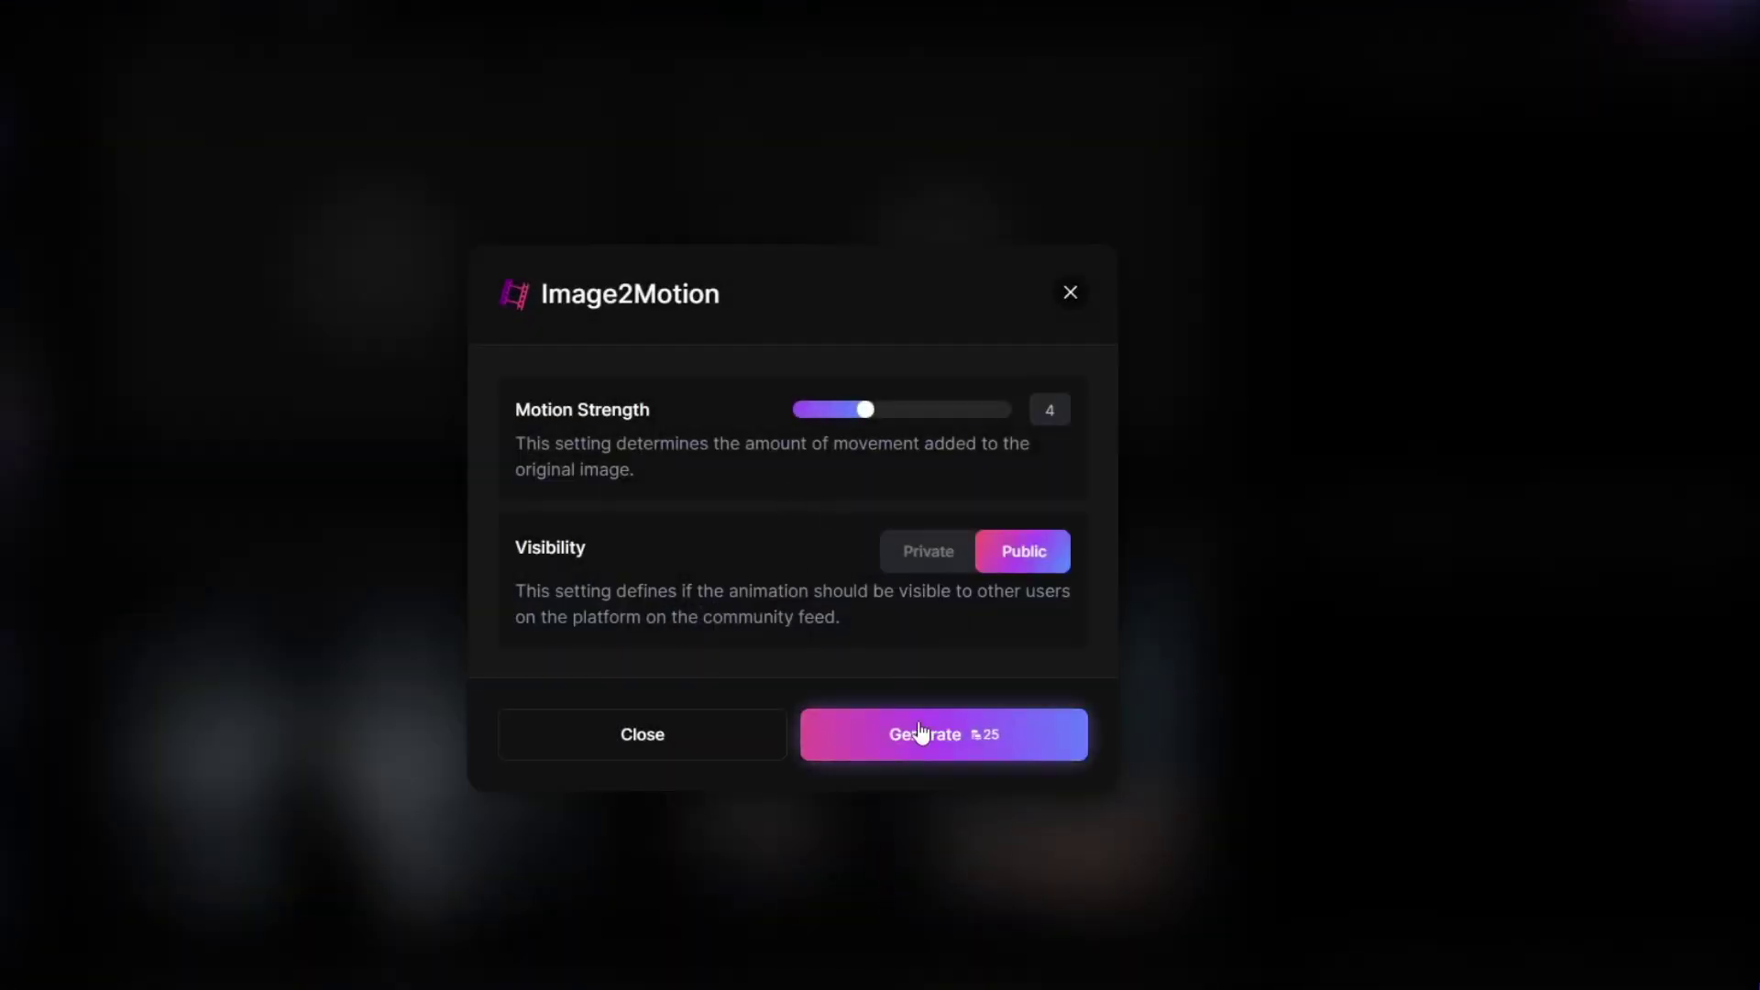
{"action": "left_click_drag", "start_coordinate": [869, 423], "coordinate": [899, 428]}
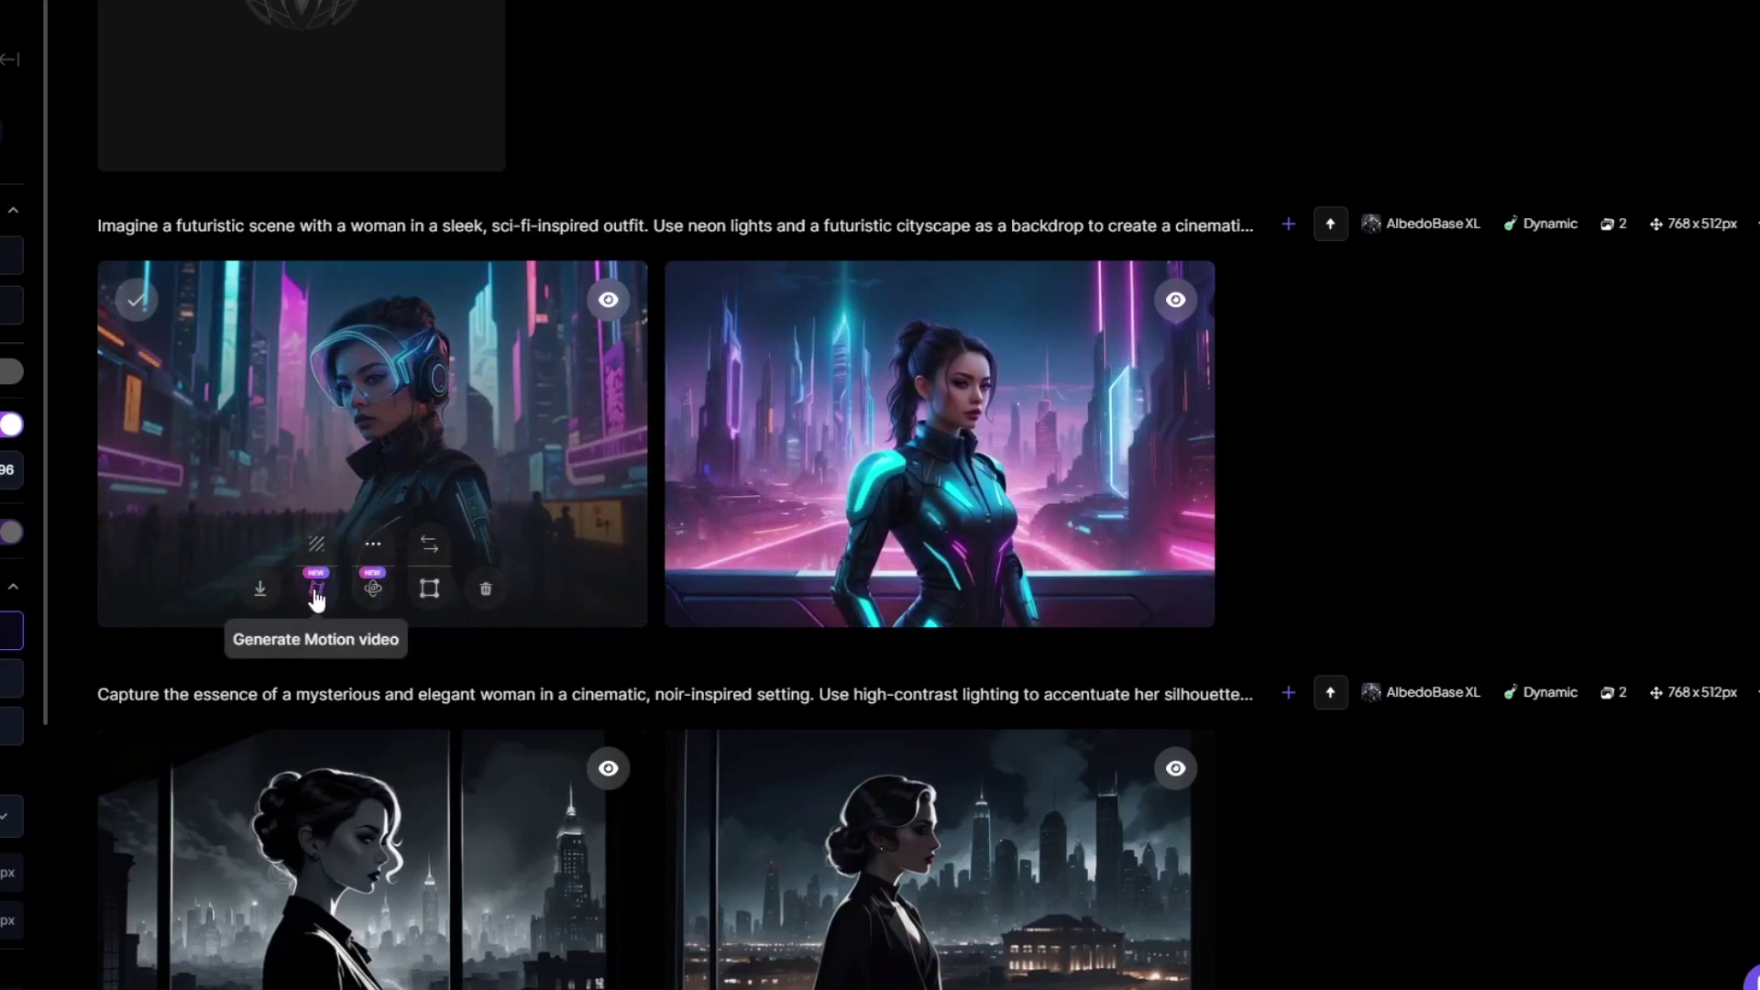
{"action": "scroll", "coordinate": [316, 600], "scroll_direction": "up", "scroll_amount": 1}
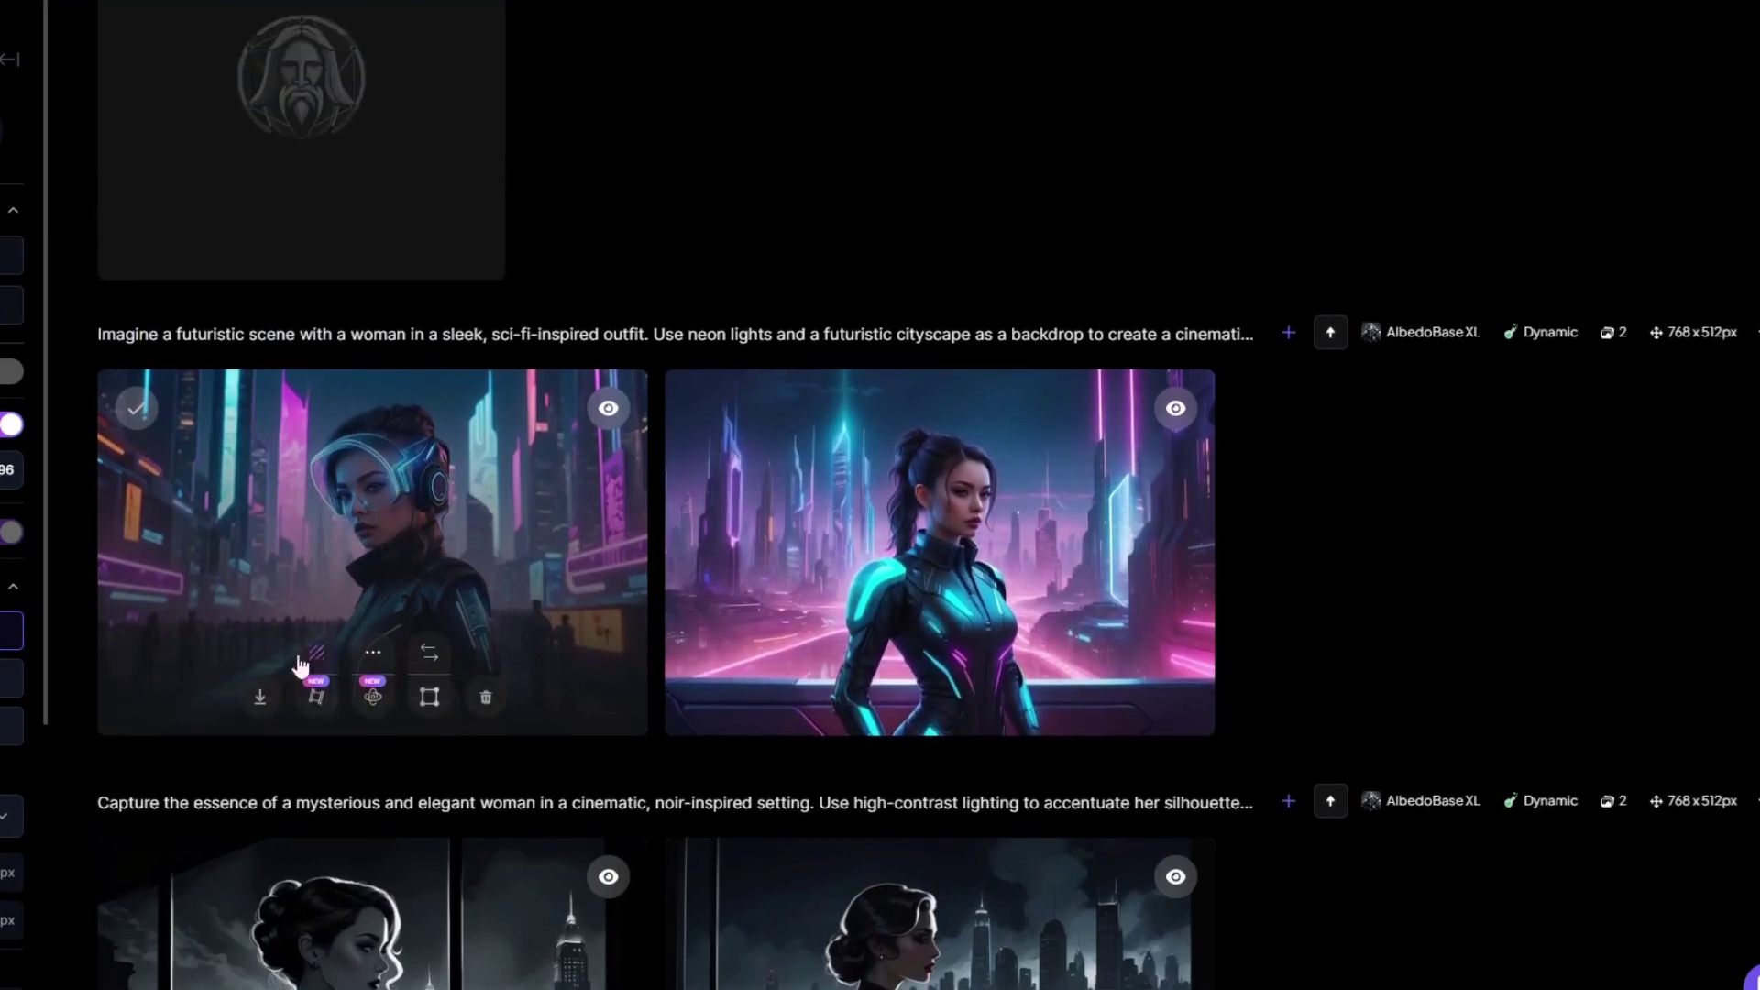